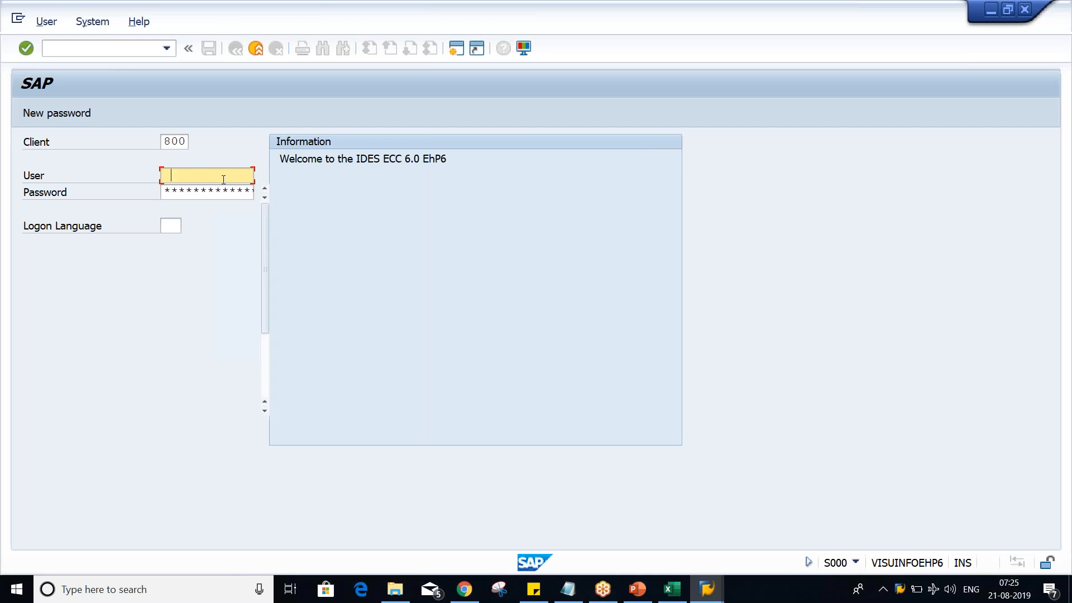
- Log on to client 800 with the saved user name and the account password
key(Down)
key(Return)
key(Tab)
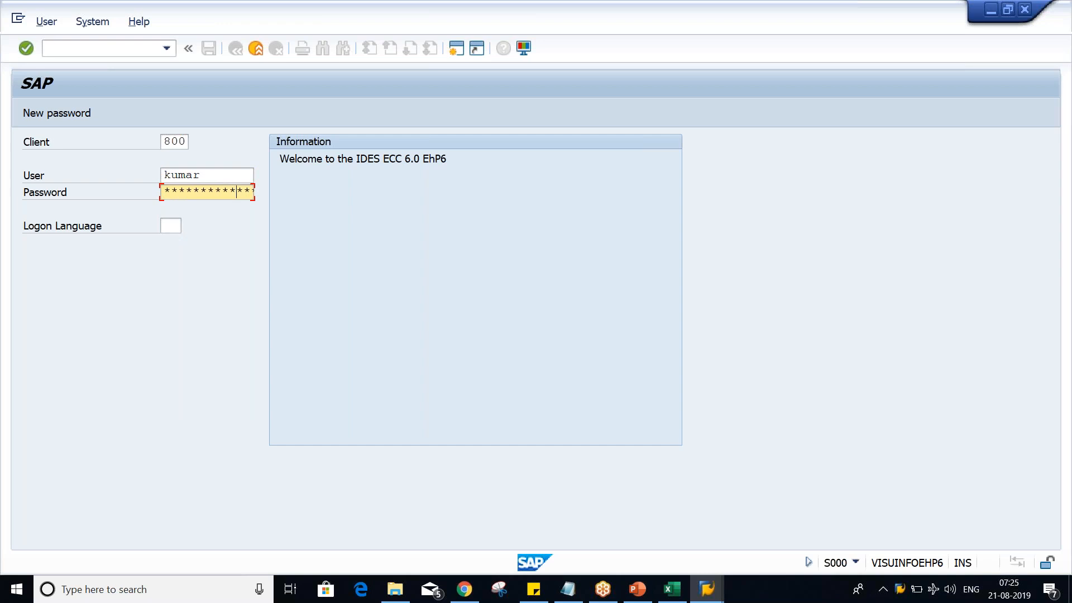
key(Return)
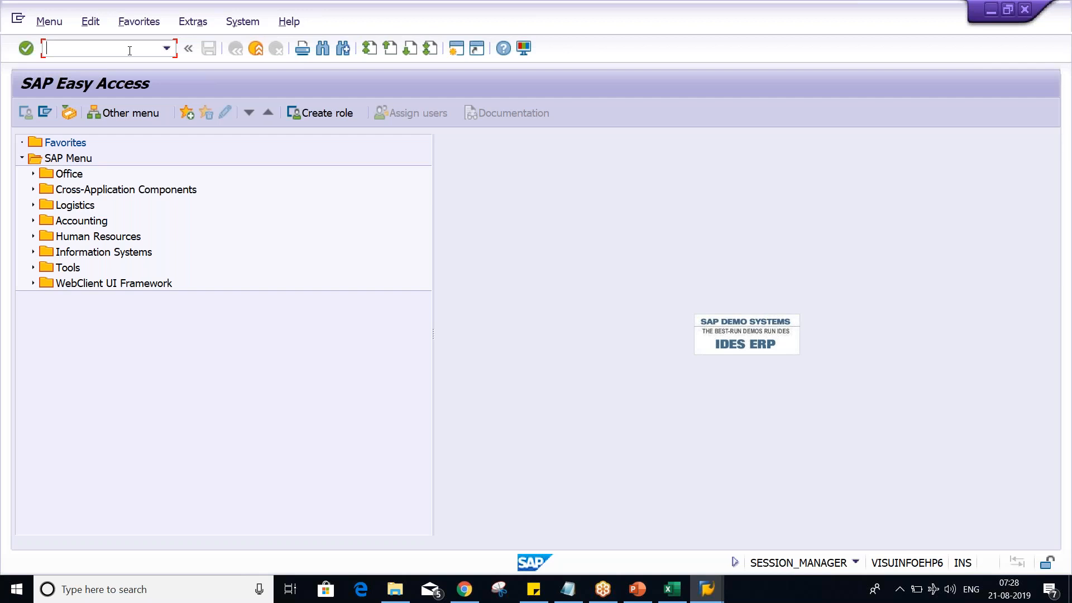
- Check the Field Status Variant slide in PowerPoint for its transaction codes and return to SAP
key(alt+Tab)
key(alt+Tab)
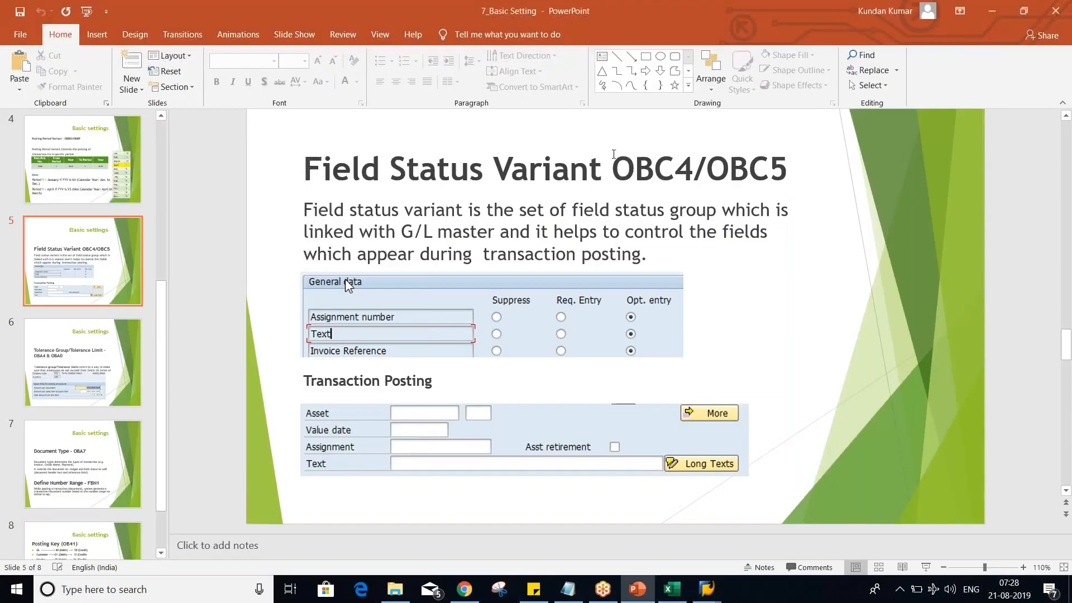
key(alt+Tab)
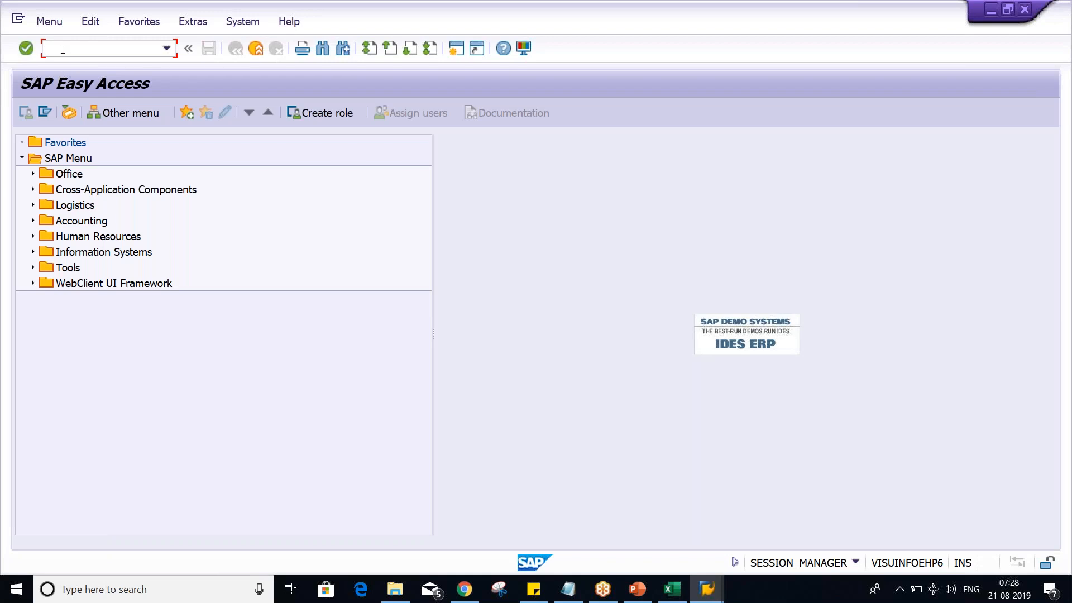
- Try to open transaction OBC4 and decline displaying the locked data
text(OBC4)
key(Return)
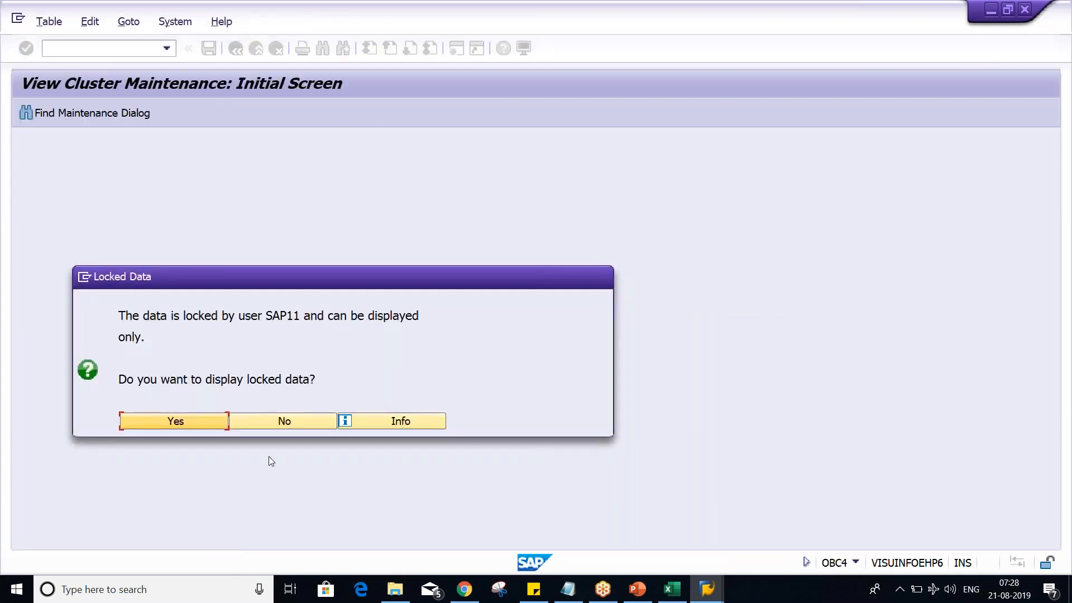
click(285, 423)
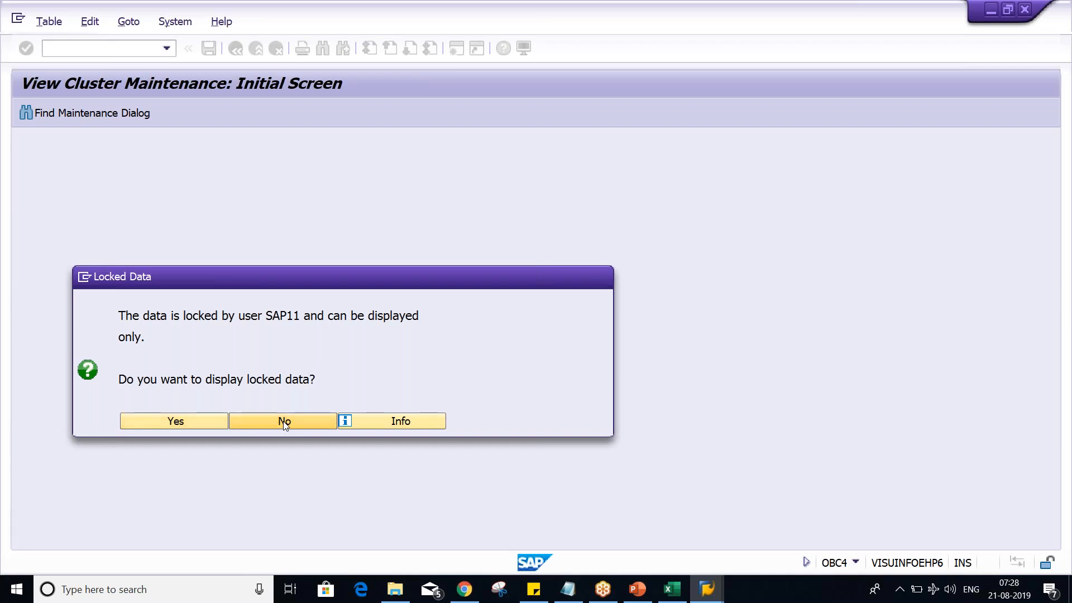
- Open transaction OBC4 for the field status variants, reusing the code from the command history
click(166, 48)
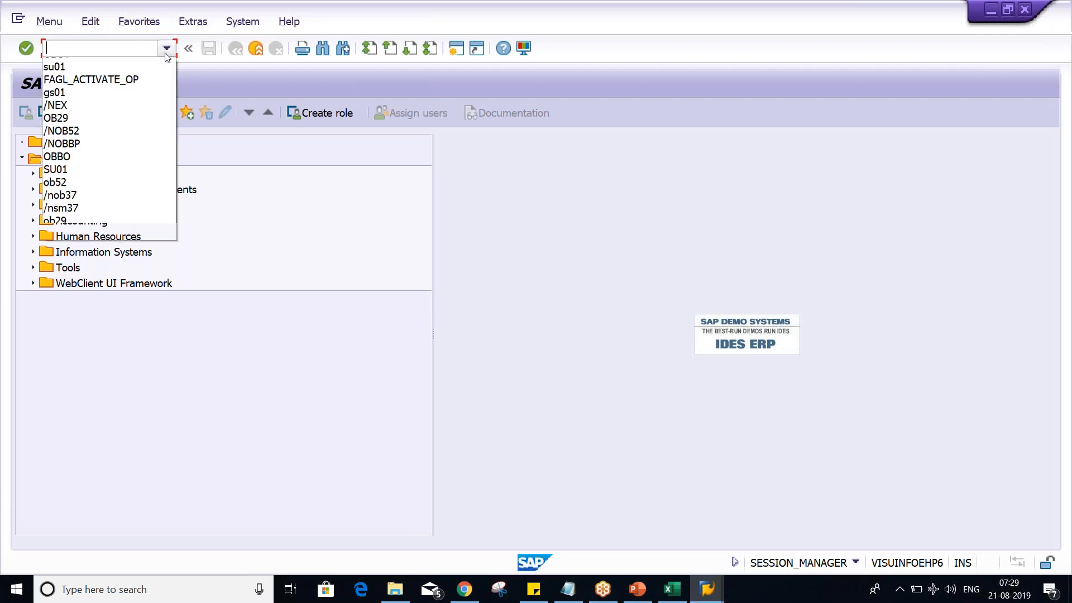
click(111, 69)
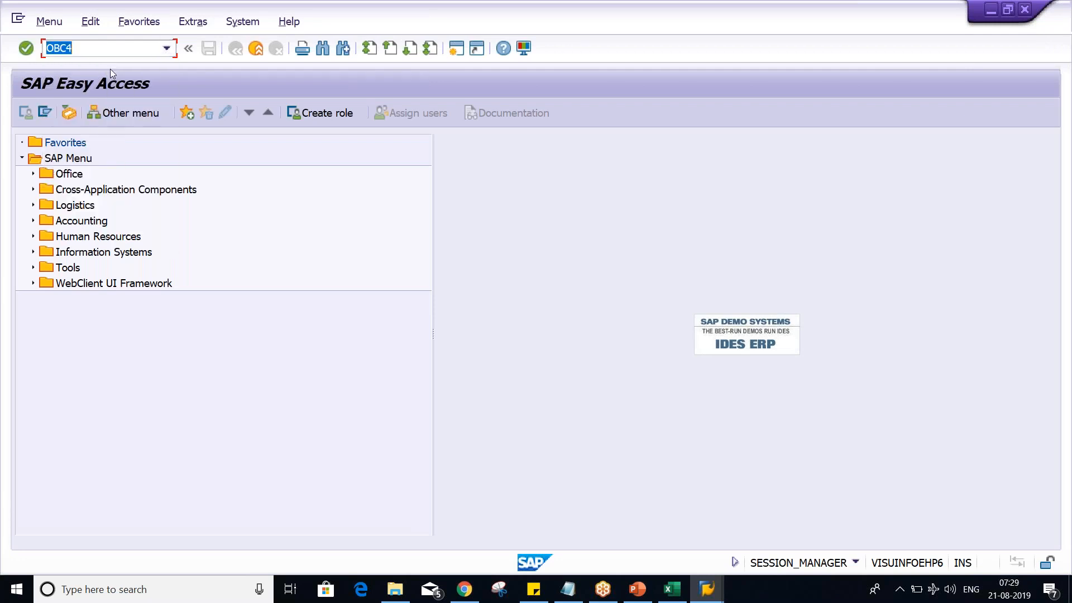
key(Return)
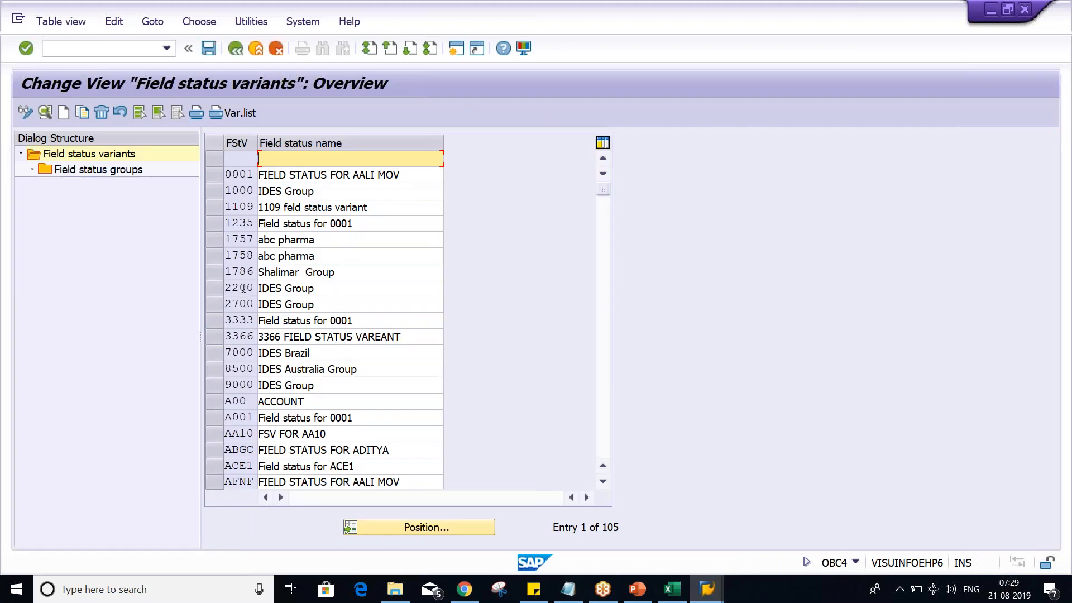
- Select only field status variant 1000 (IDES Group) and open it for copying
click(211, 180)
click(211, 184)
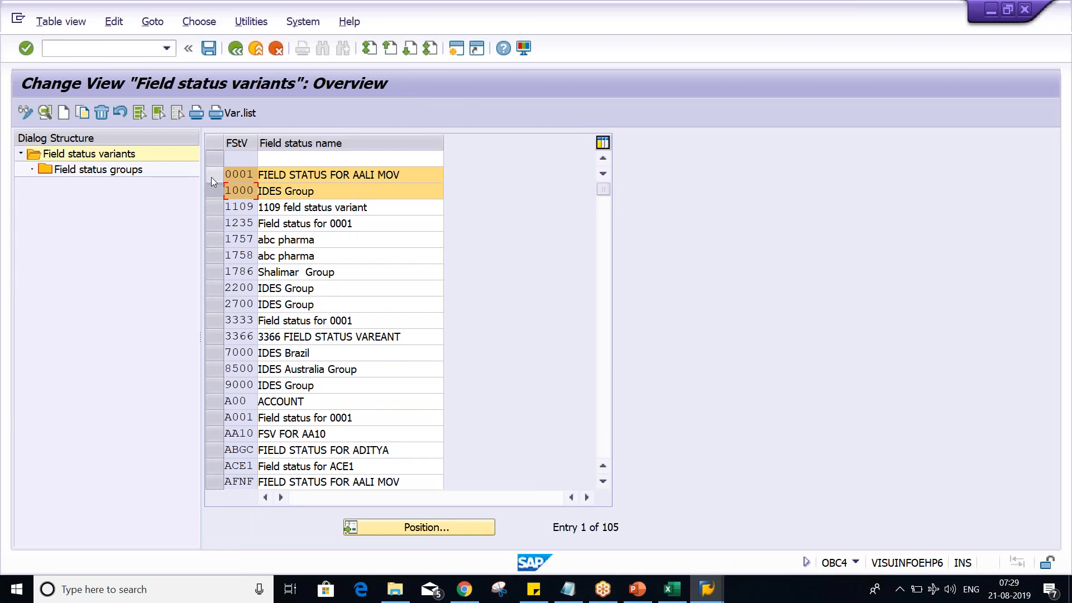
click(211, 177)
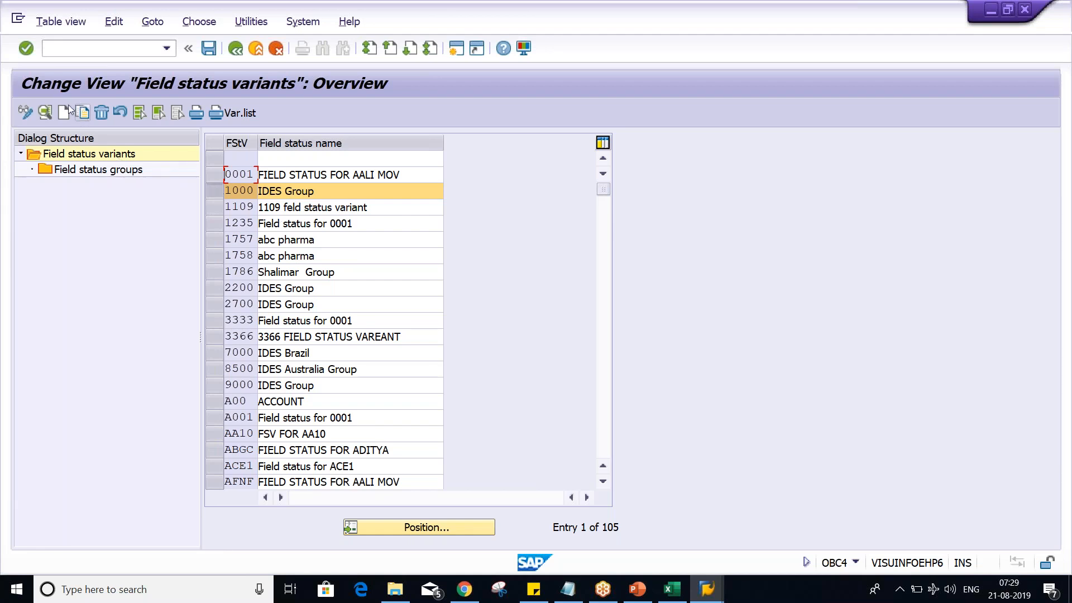
click(216, 192)
click(216, 193)
click(210, 197)
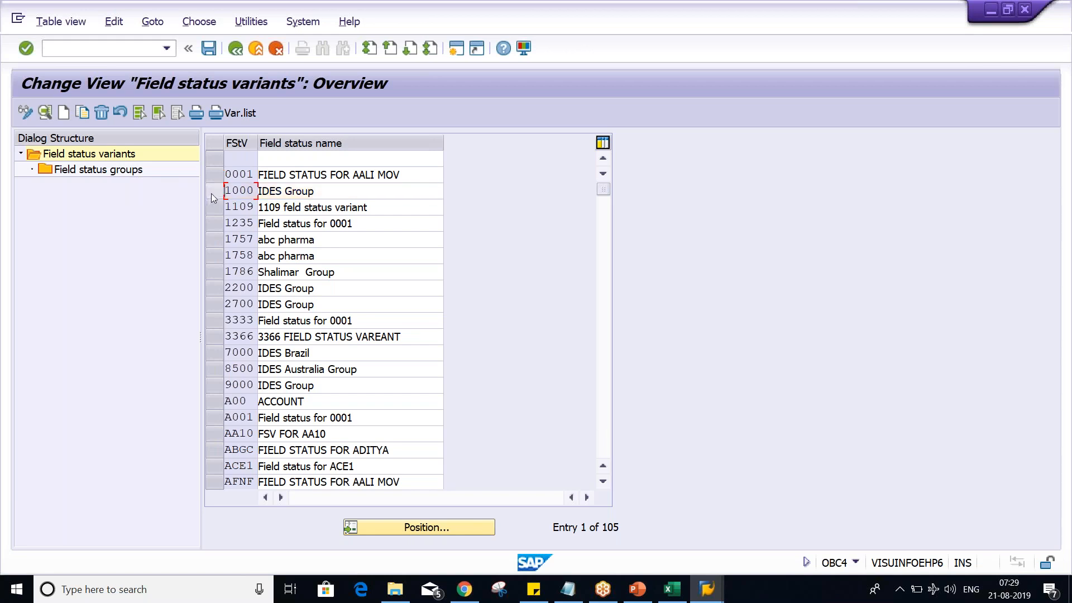
click(211, 193)
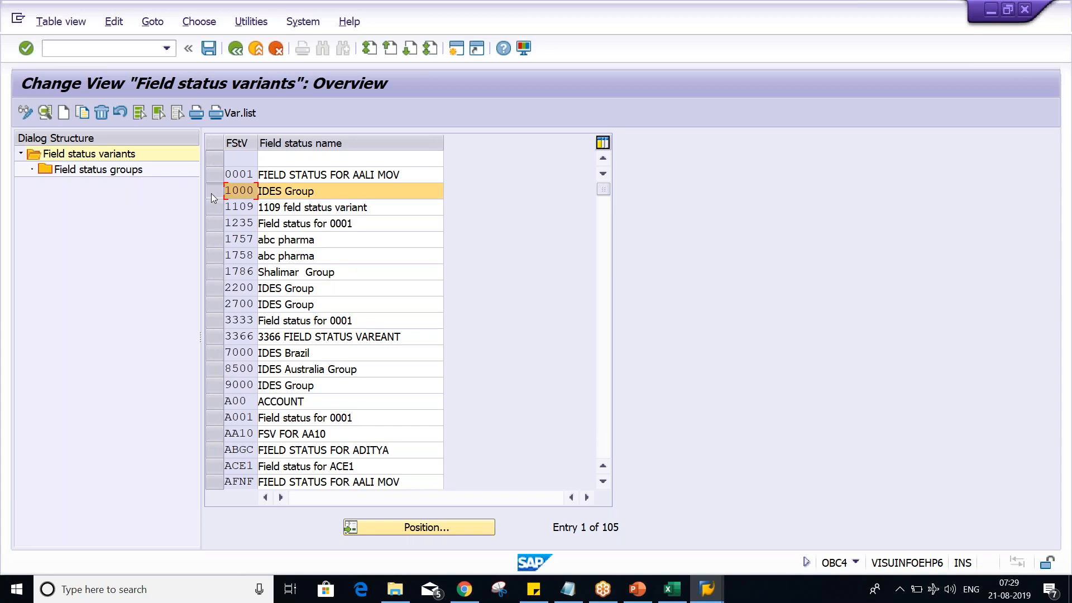
click(84, 114)
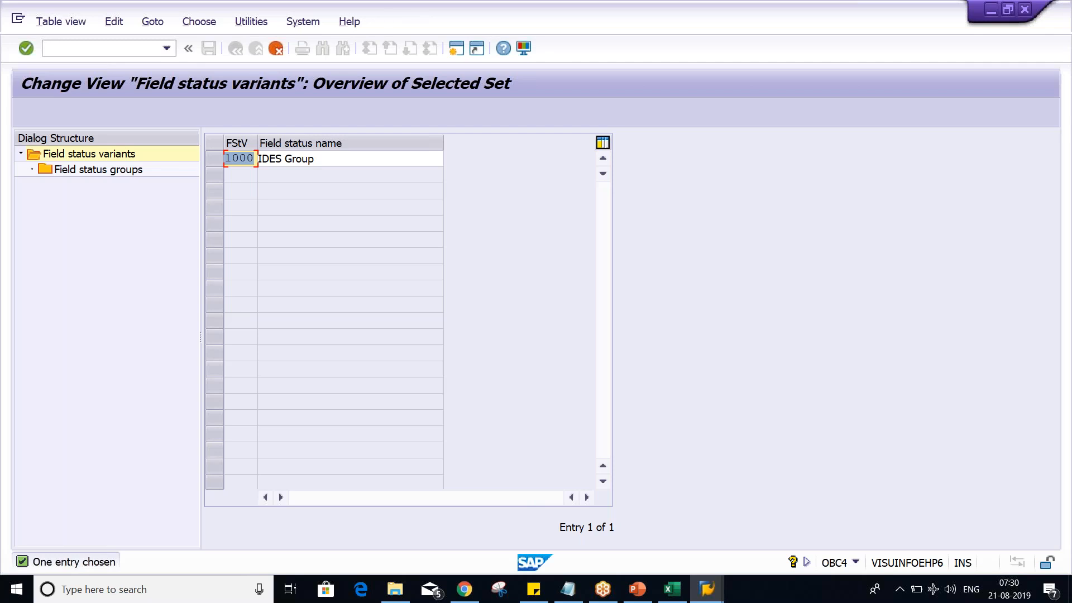
- Enter TM02 as the copied variant's key and TATA MOTOR FSV as its field status name
text(TM02)
key(Tab)
key(BackSpace)
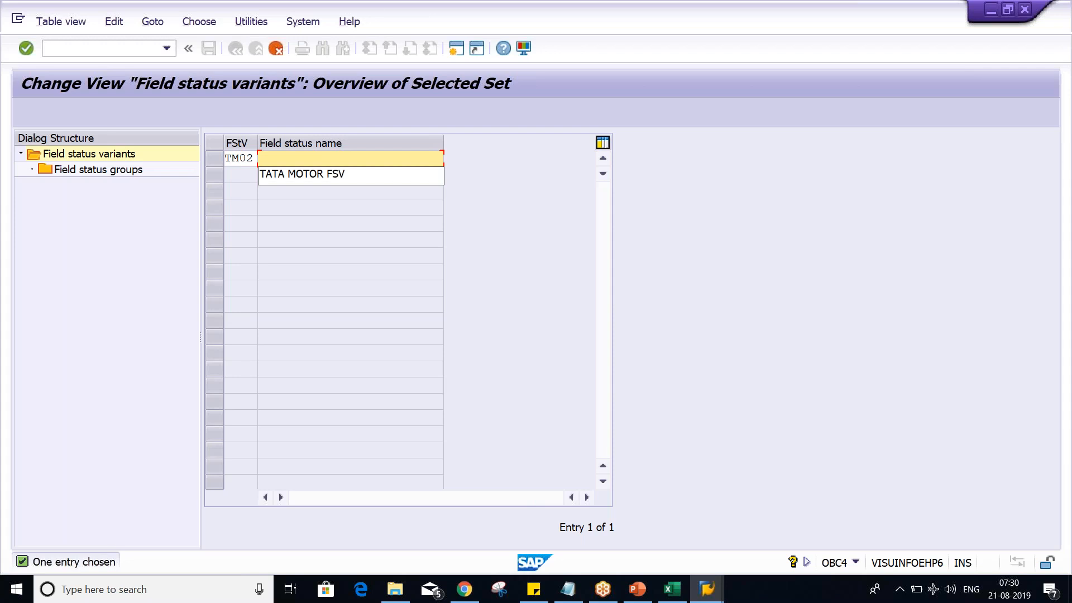
key(Down)
key(Return)
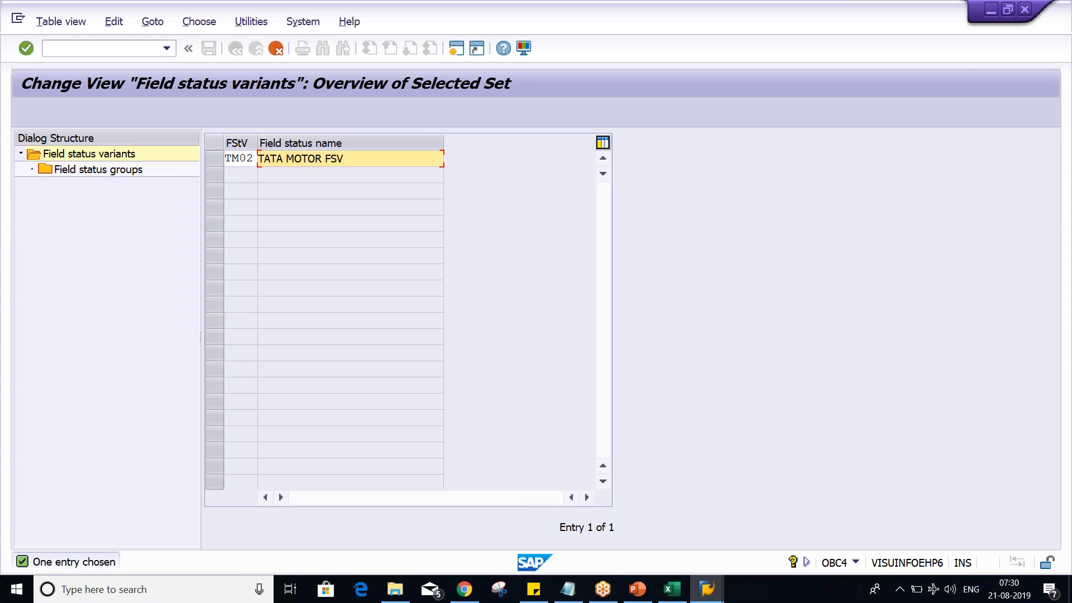
key(Return)
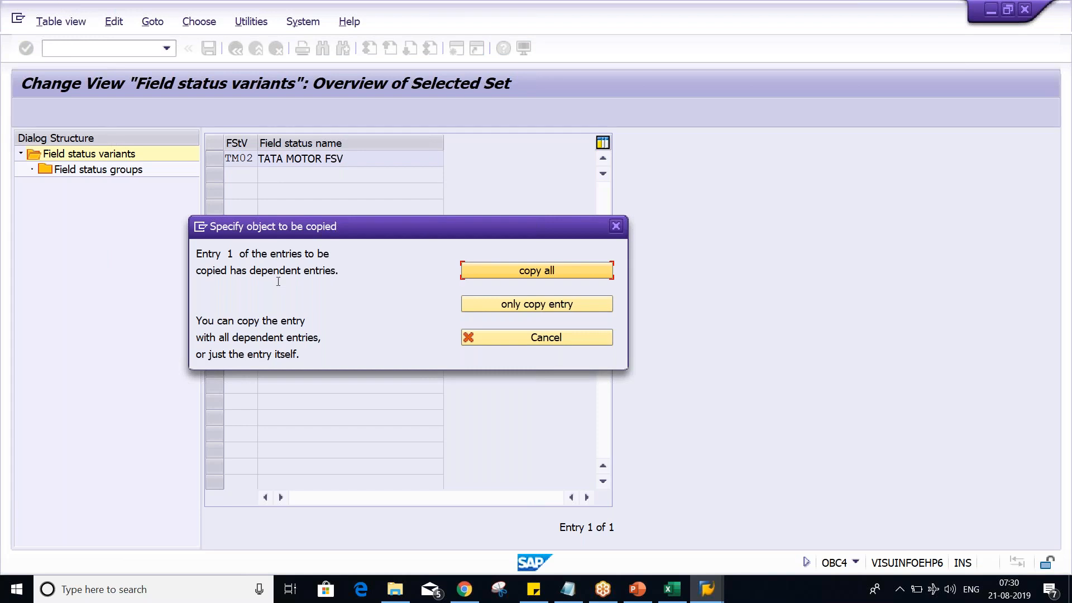
- Copy variant TM02 with all dependent entries and save the new field status variant
click(547, 271)
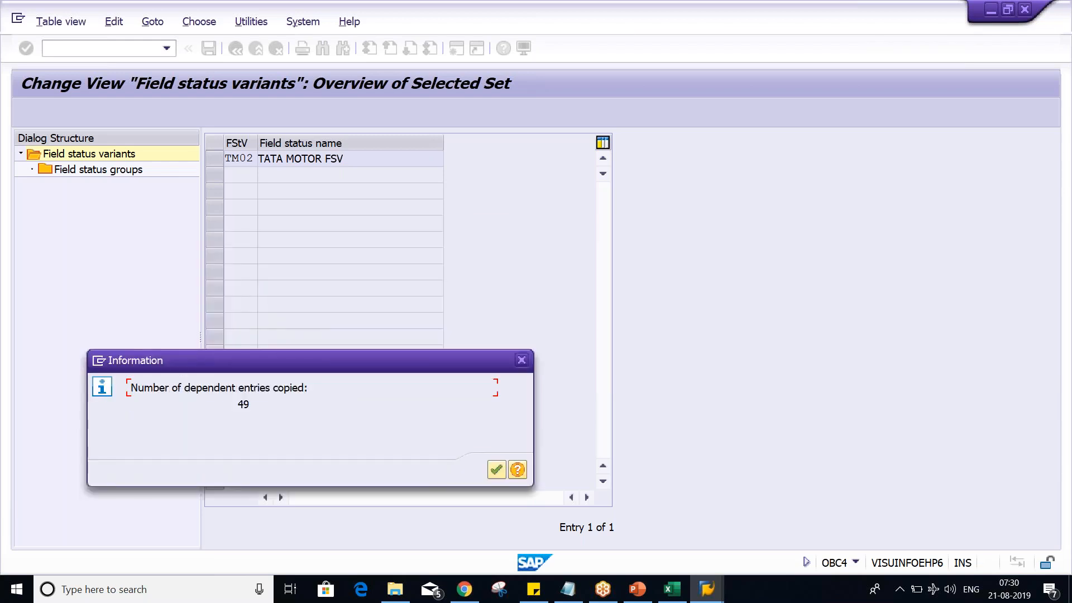
key(Return)
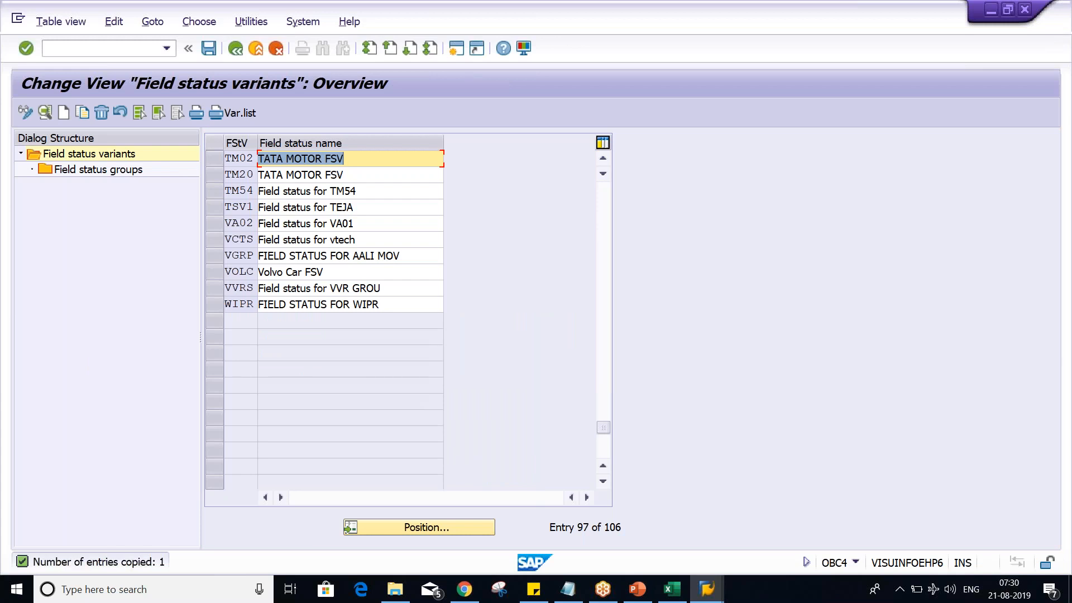
key(ctrl+s)
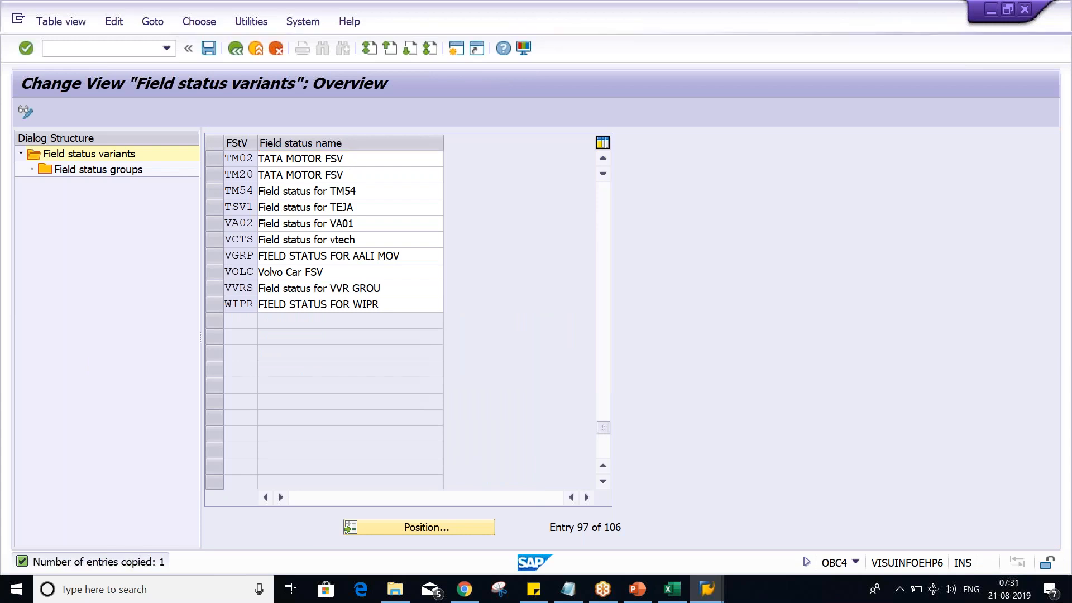
click(336, 285)
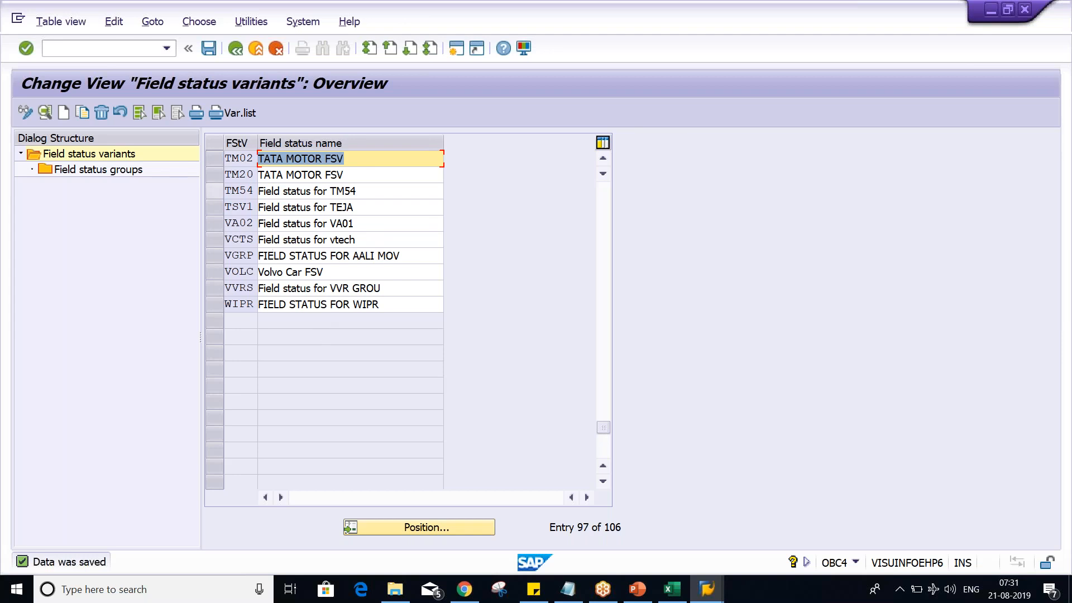
- Open the field status groups of variant TM02 and look through the list
click(217, 161)
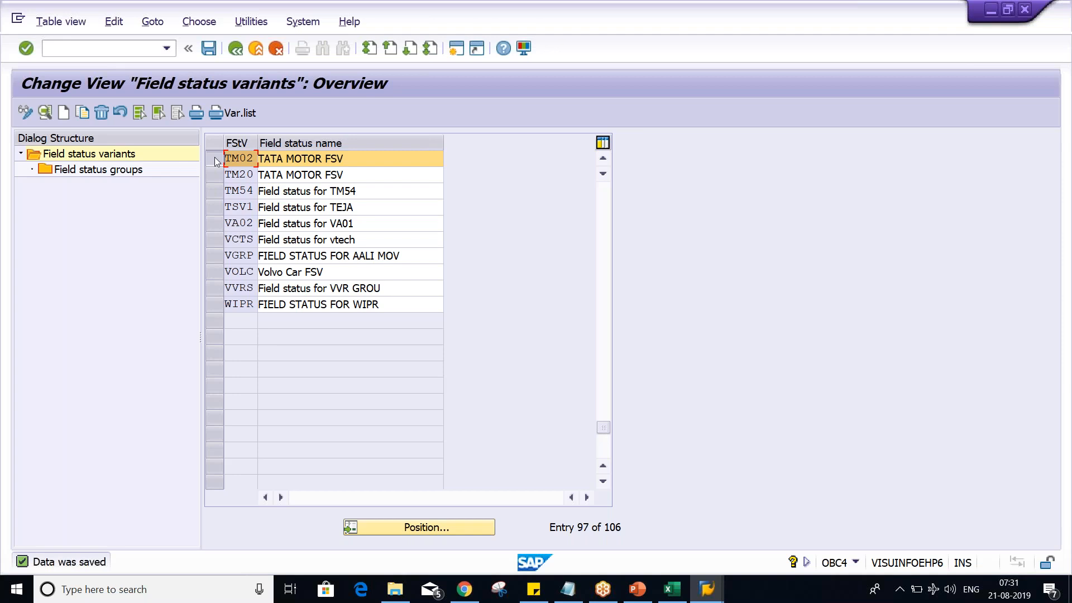
click(87, 173)
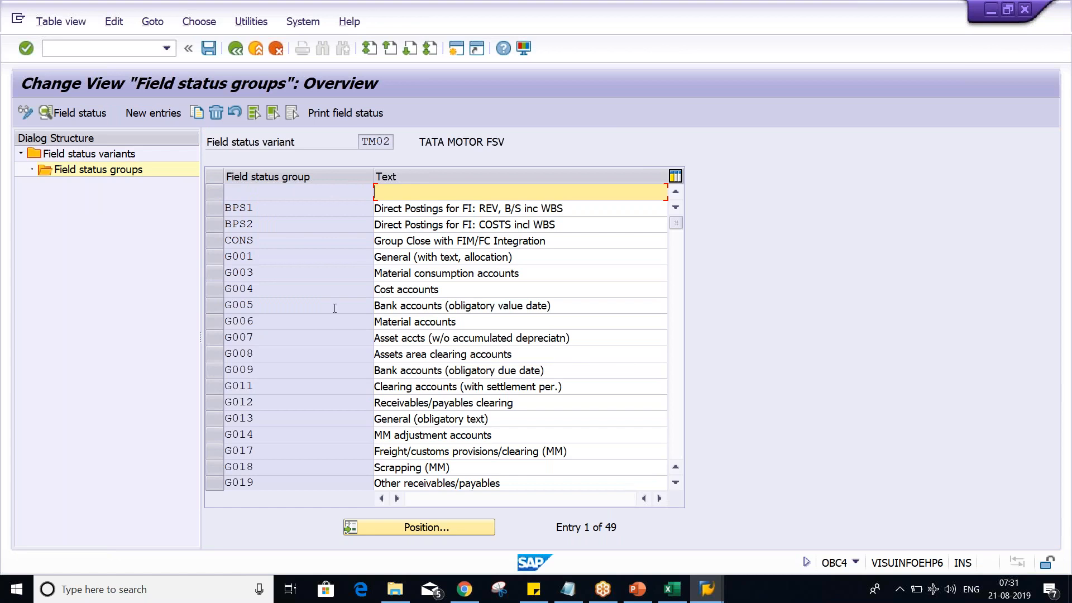
scroll(334, 308, down, 4)
scroll(335, 308, down, 7)
scroll(334, 308, down, 2)
scroll(334, 308, up, 3)
scroll(335, 308, up, 5)
scroll(335, 308, up, 5)
- In group G001's General data, set Invoice Reference to optional entry, switch it back to suppress, and save
click(215, 257)
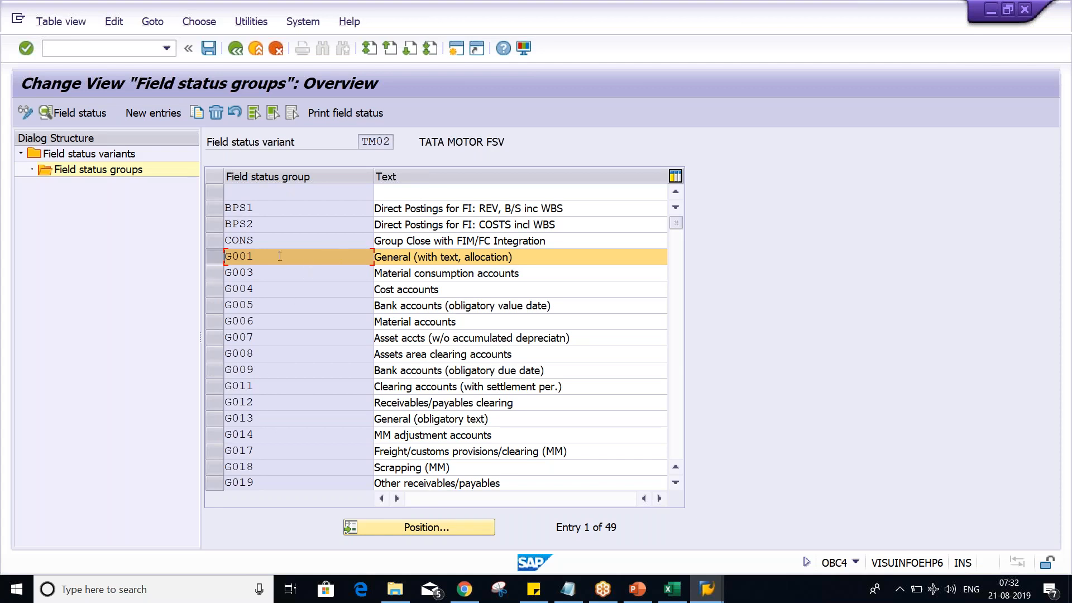
double_click(299, 262)
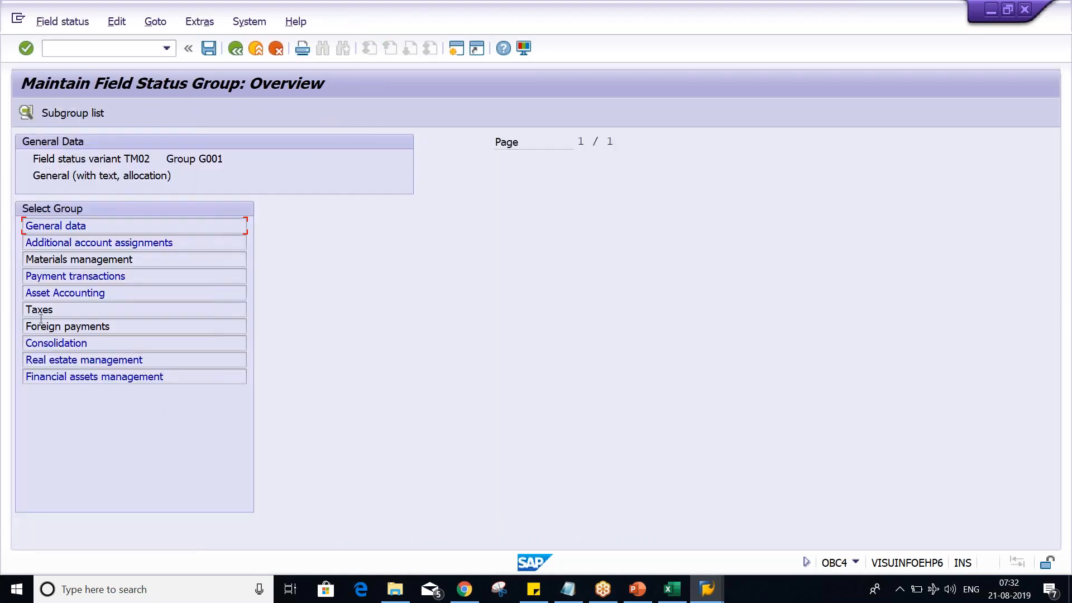
double_click(119, 226)
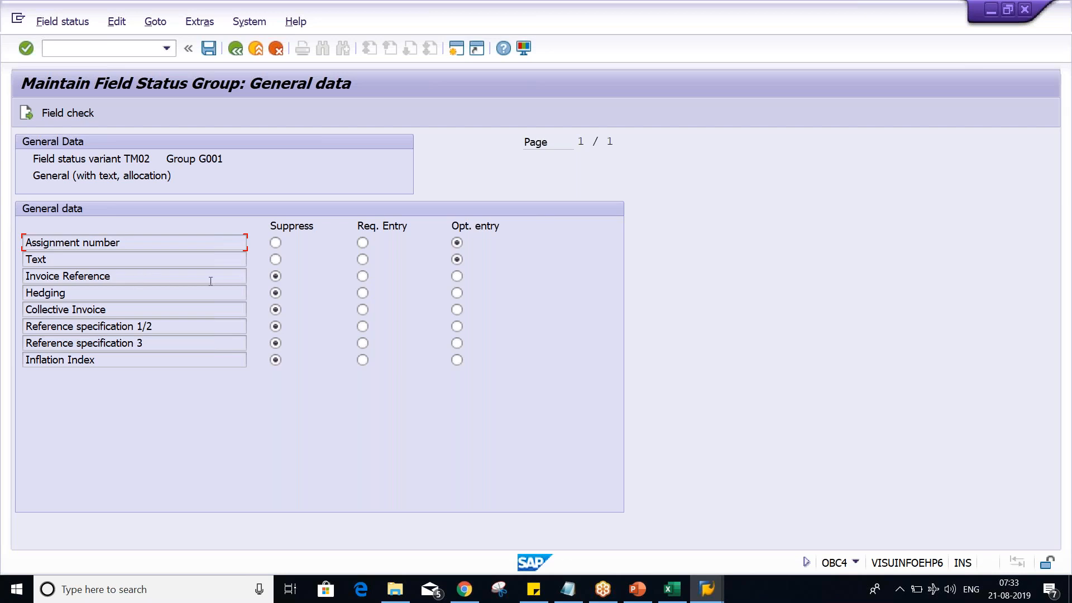
click(456, 276)
click(275, 277)
click(211, 46)
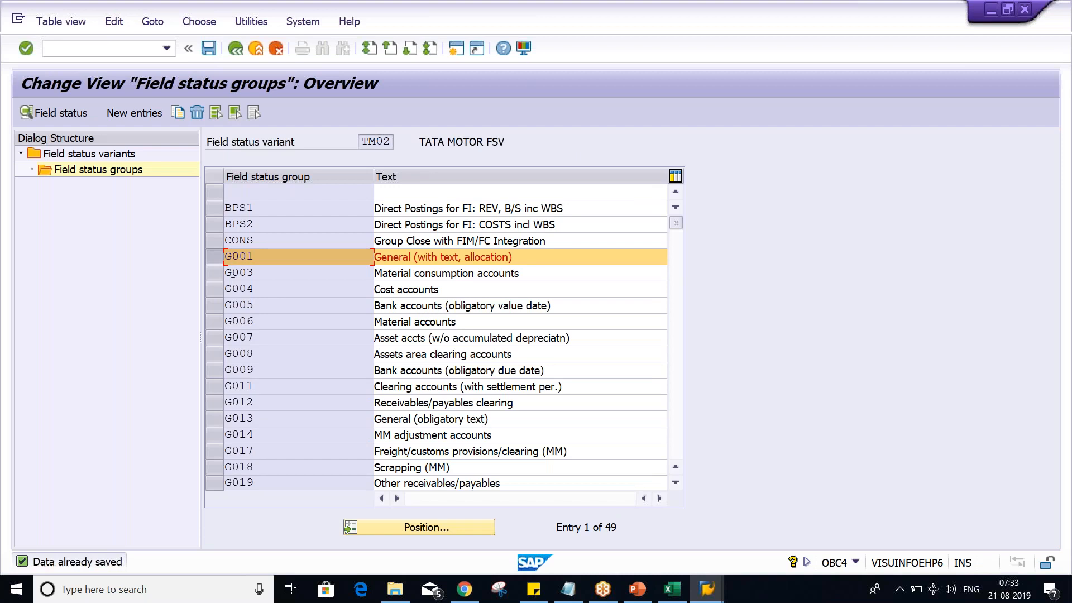
- Review the General data field statuses of group G001 and browse further down TM02's field status groups
double_click(311, 260)
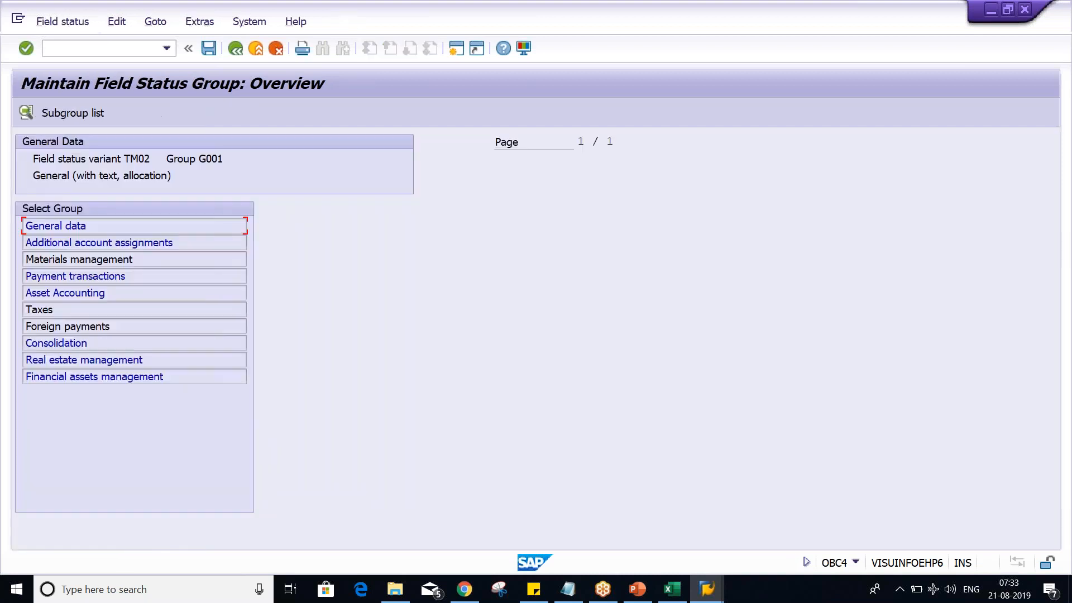
double_click(66, 225)
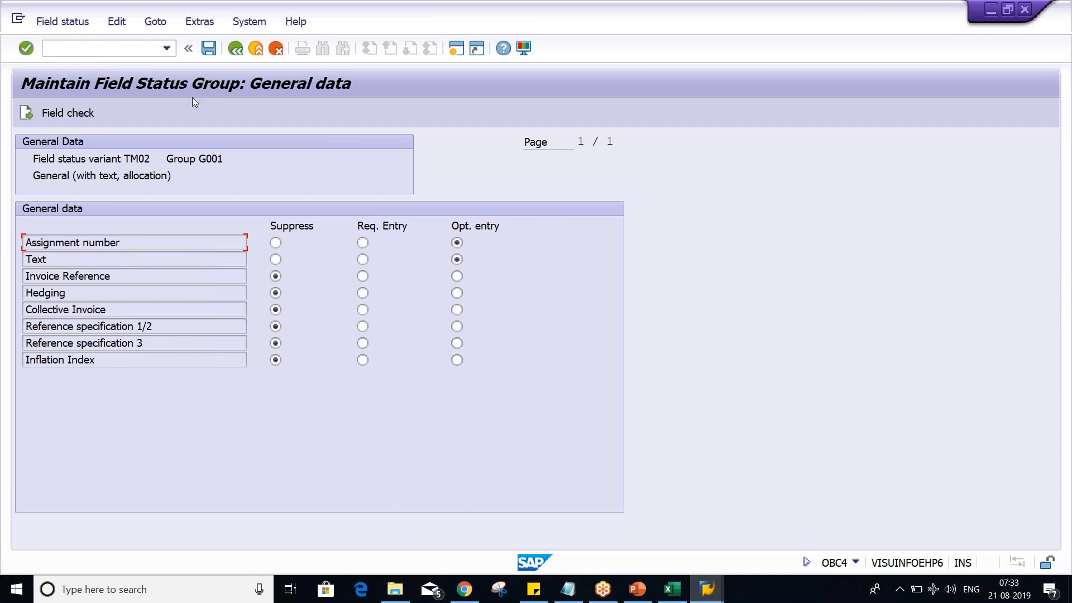
click(234, 51)
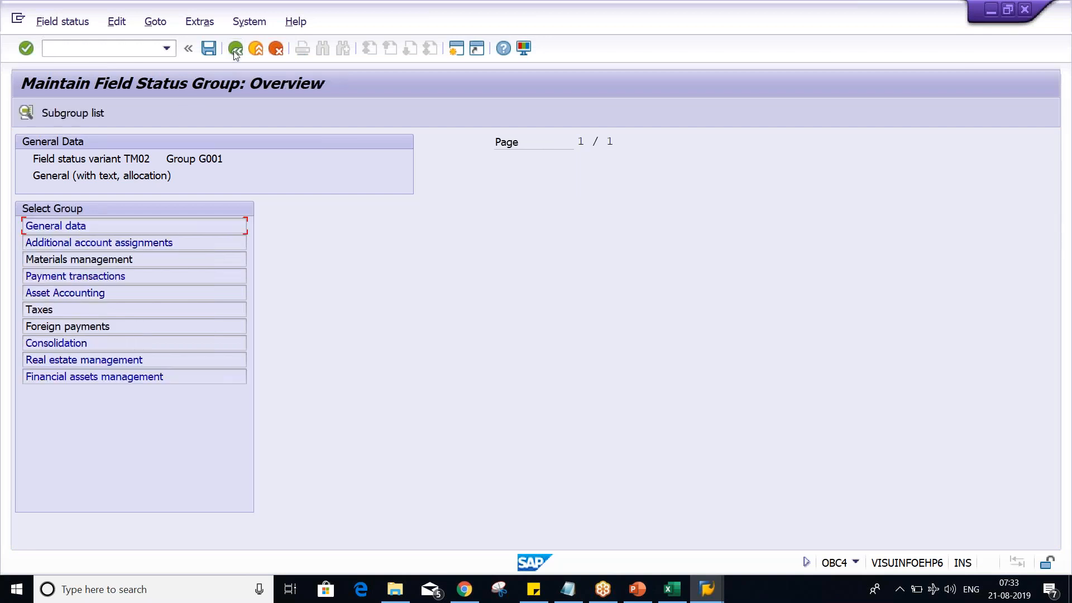
click(236, 50)
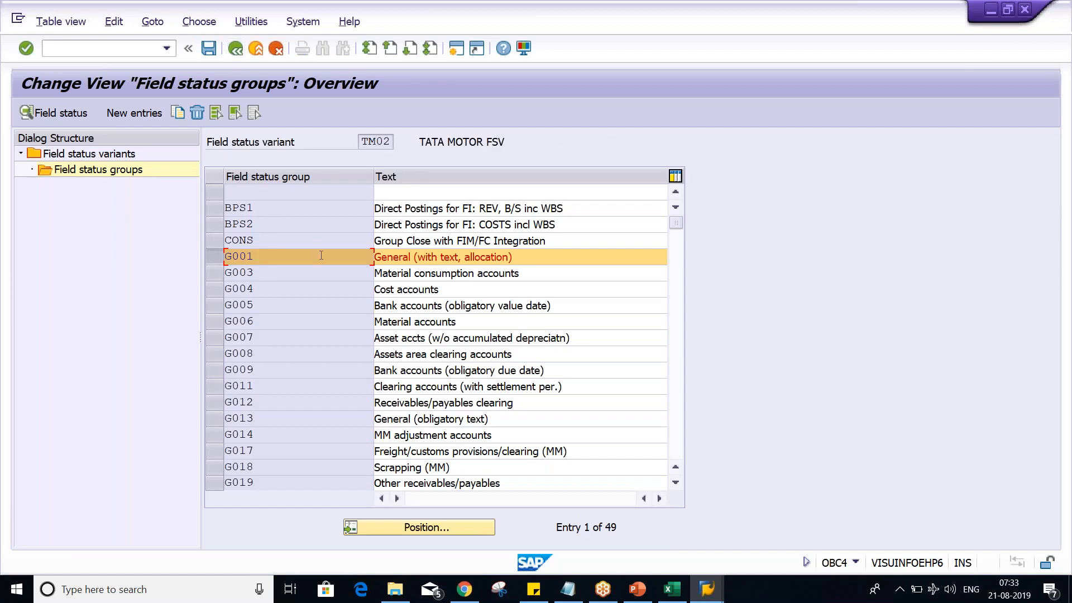
scroll(331, 348, down, 1)
scroll(331, 347, down, 2)
scroll(331, 348, down, 1)
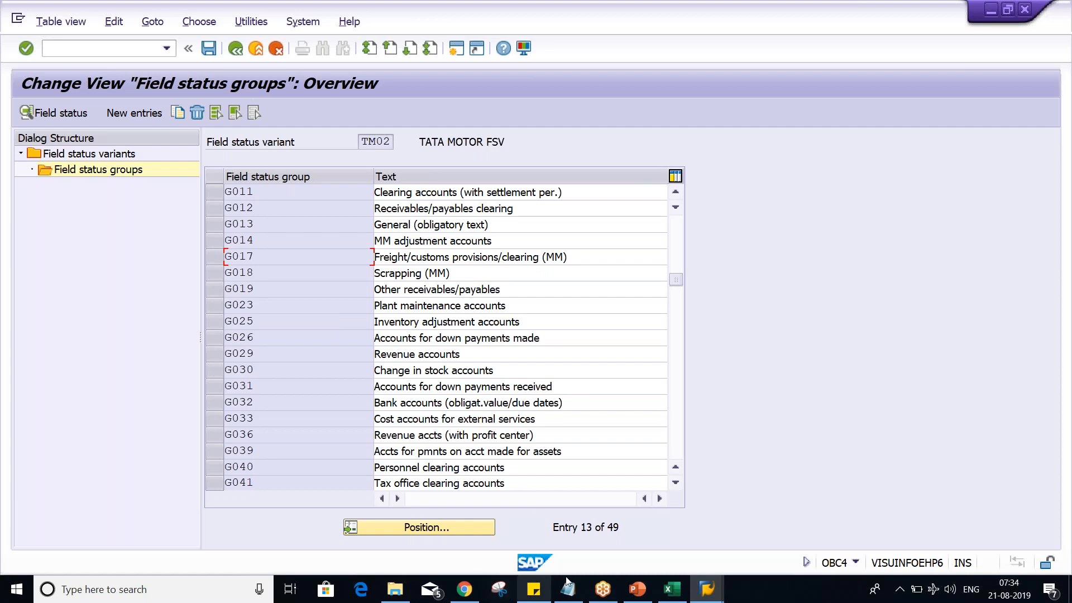
- Switch to the Class workbook in Excel and enter RENT ACT in G4 with 1005 in H4
mouse_move(687, 593)
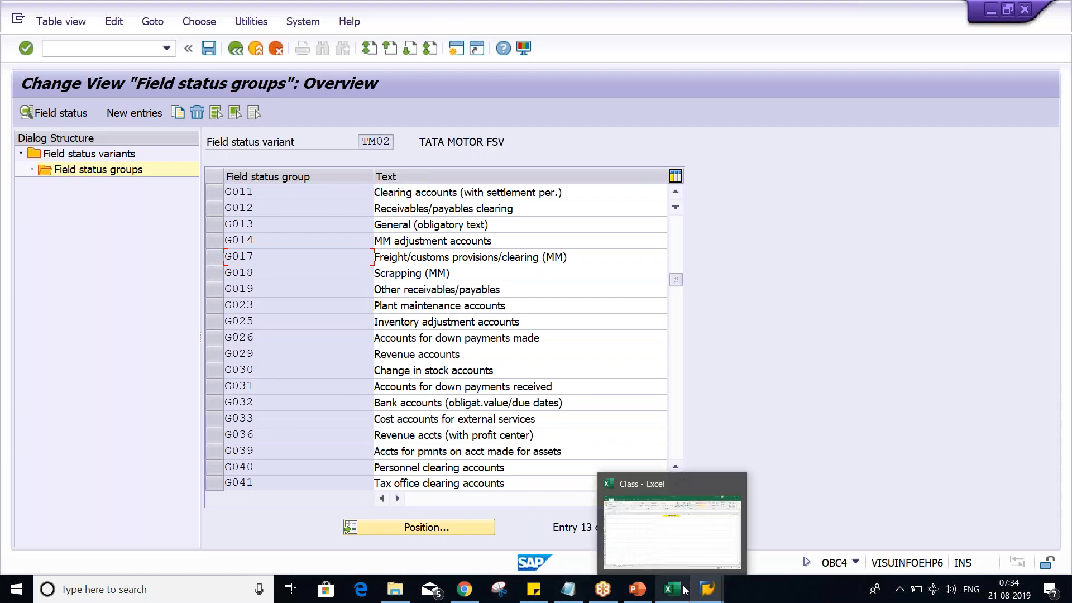
click(694, 548)
click(338, 214)
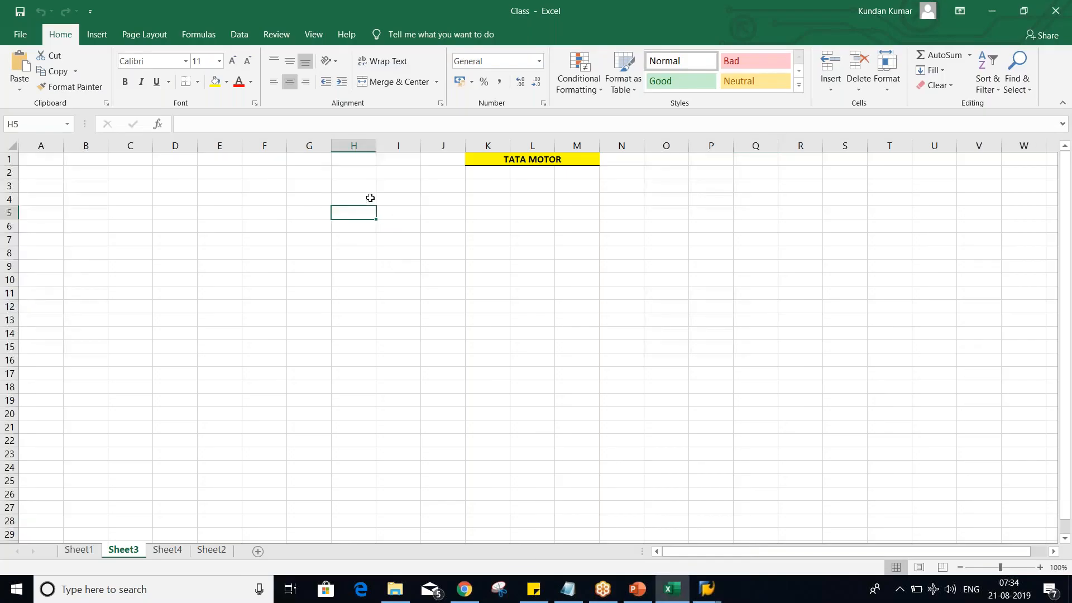
click(365, 198)
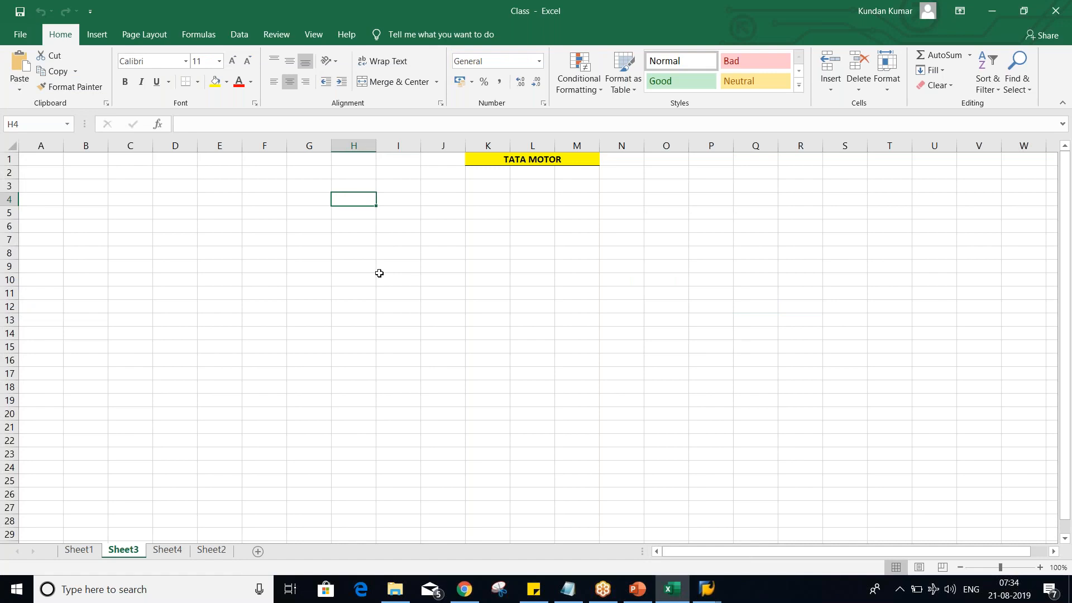
text(1005)
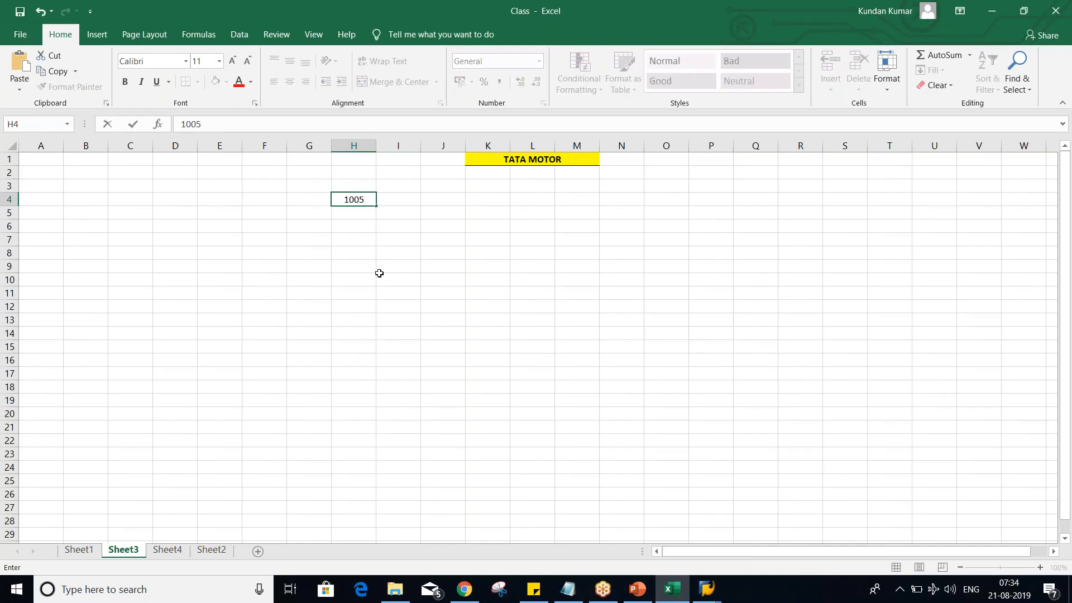
key(Return)
click(306, 196)
text(RENT A)
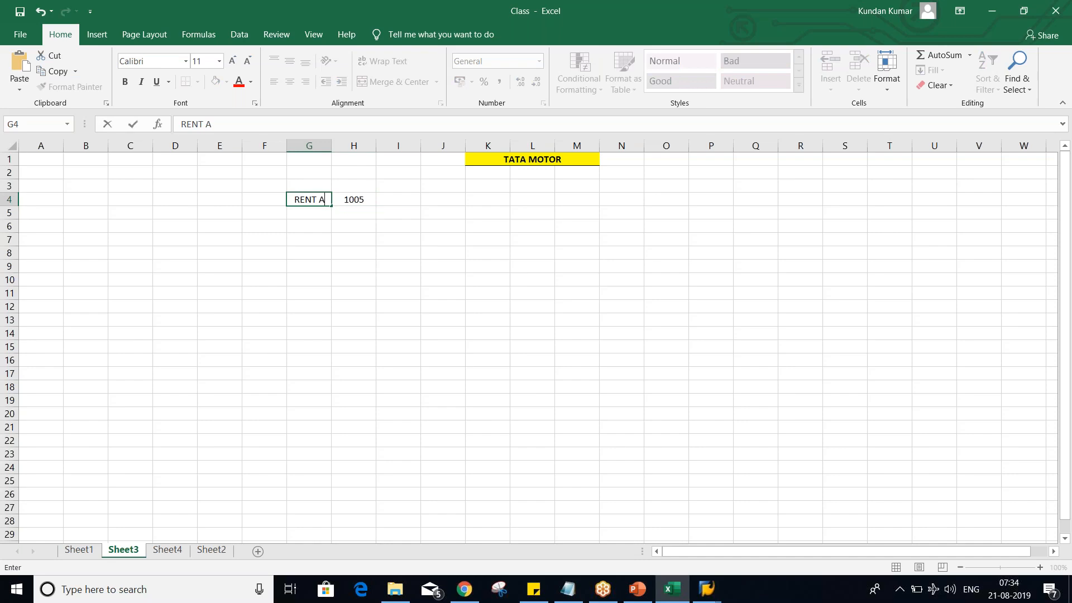
text(CT)
key(Tab)
key(Tab)
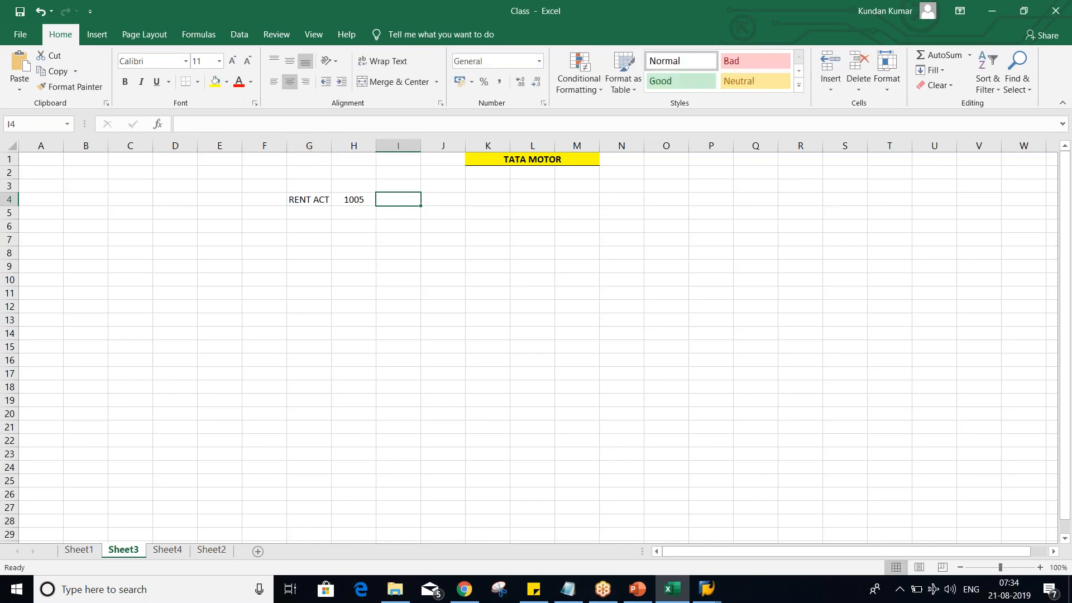
- Assign field status group G001 to the RENT ACT row by entering it in I4
click(358, 198)
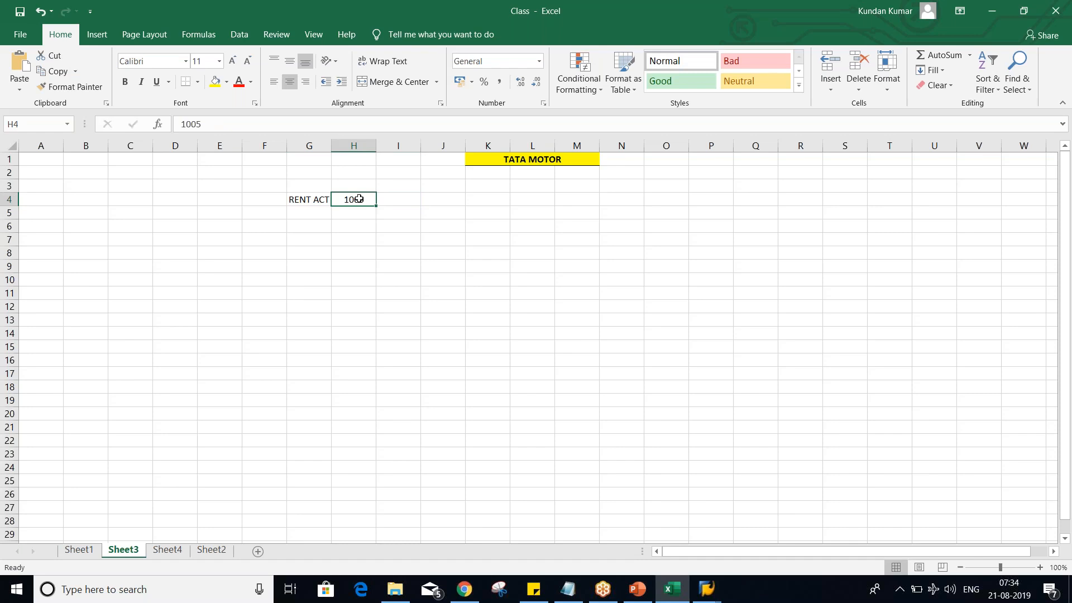
click(402, 198)
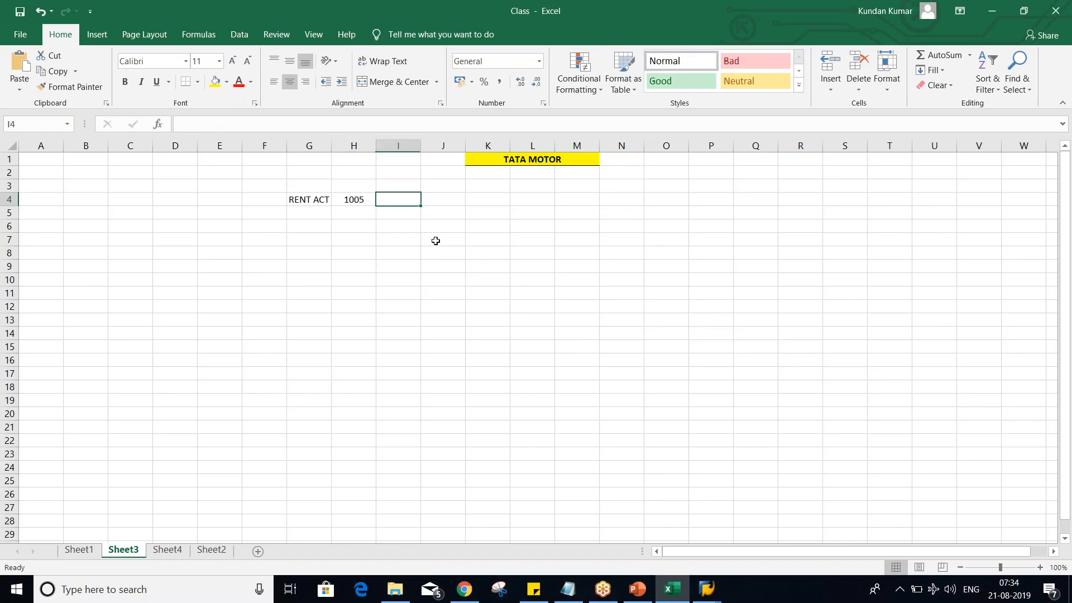
text(G)
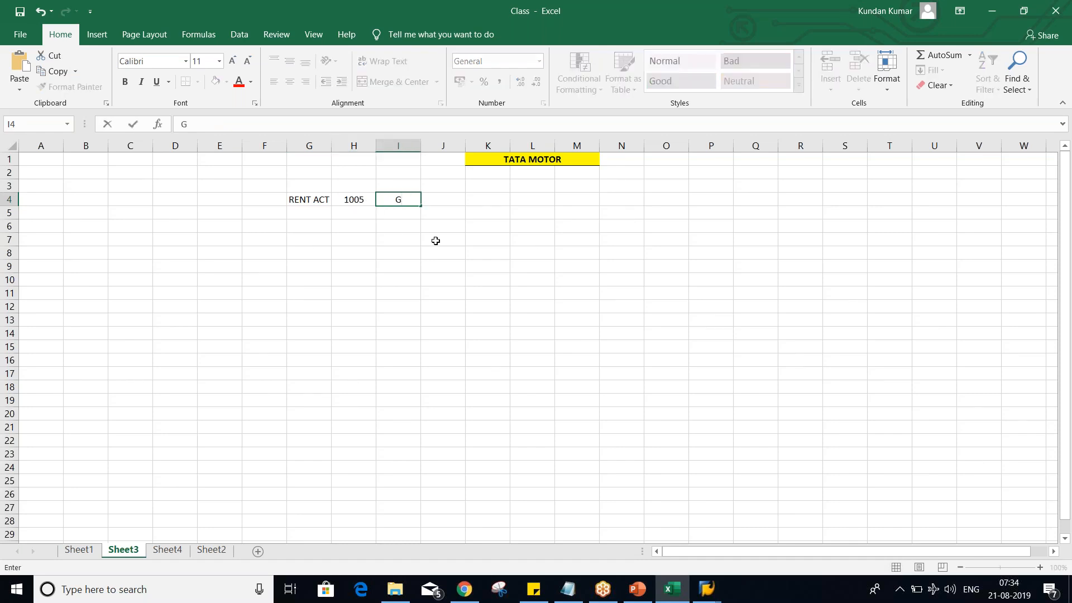
text(001)
key(Return)
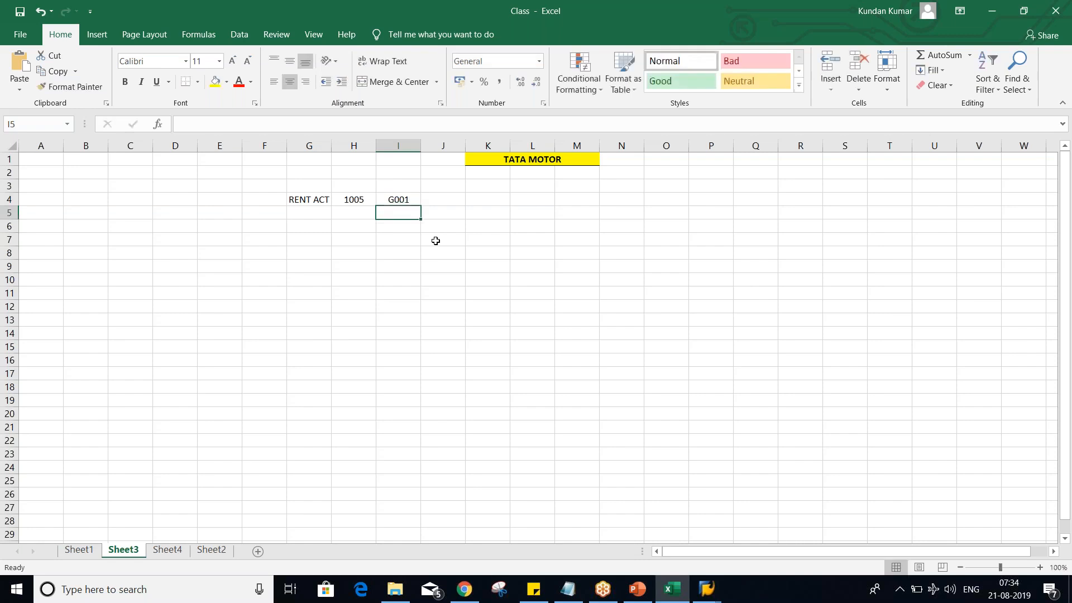
- Examine group G001 in SAP's TM02 field status group list and compare it with the RENT ACT row in Excel
key(alt+Tab)
scroll(247, 267, up, 2)
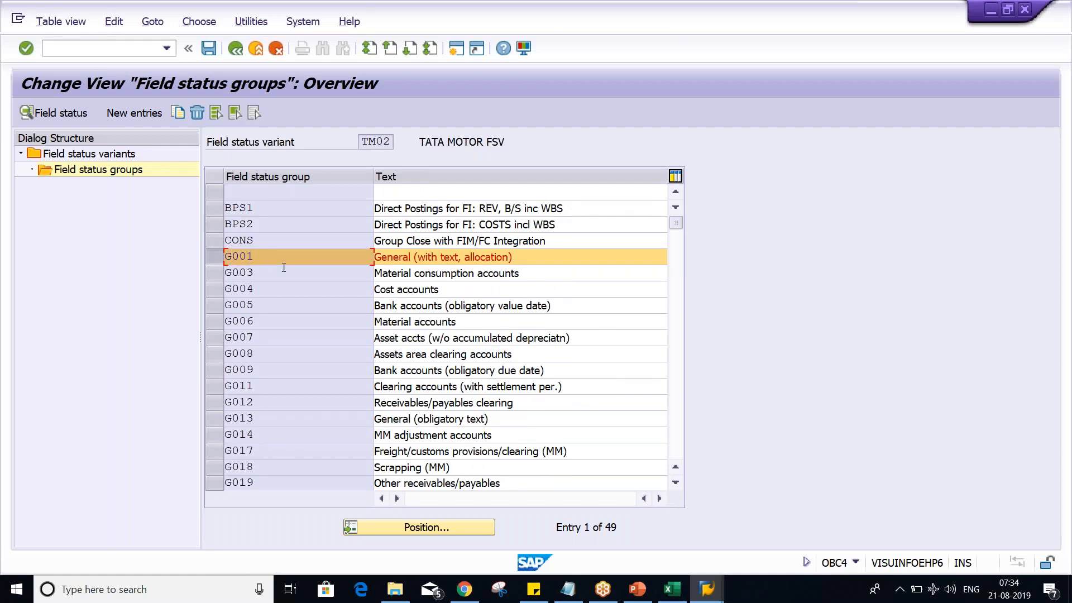
key(alt+Tab)
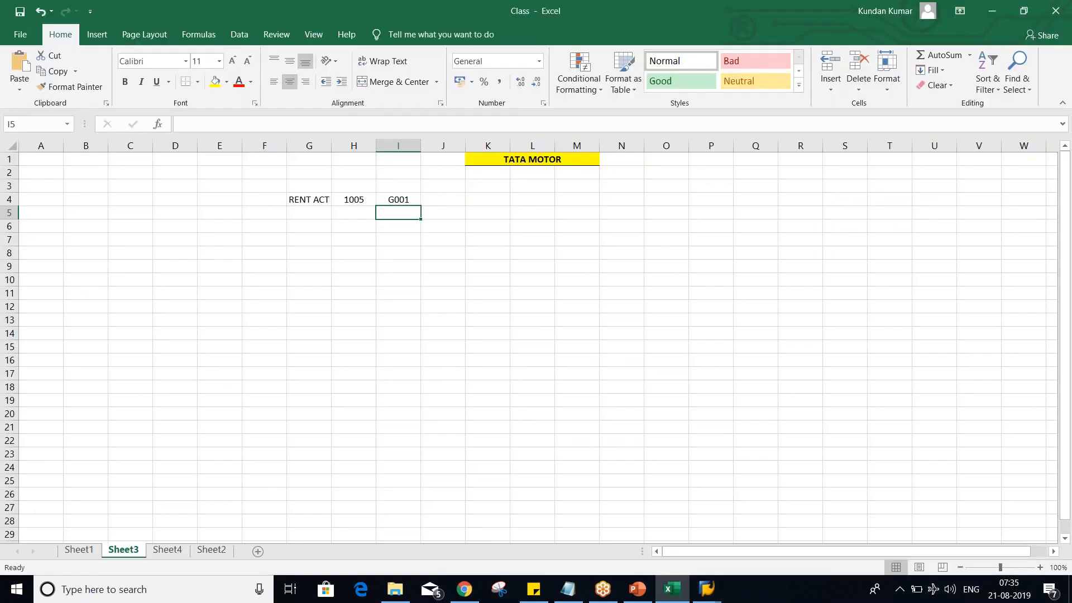
click(384, 198)
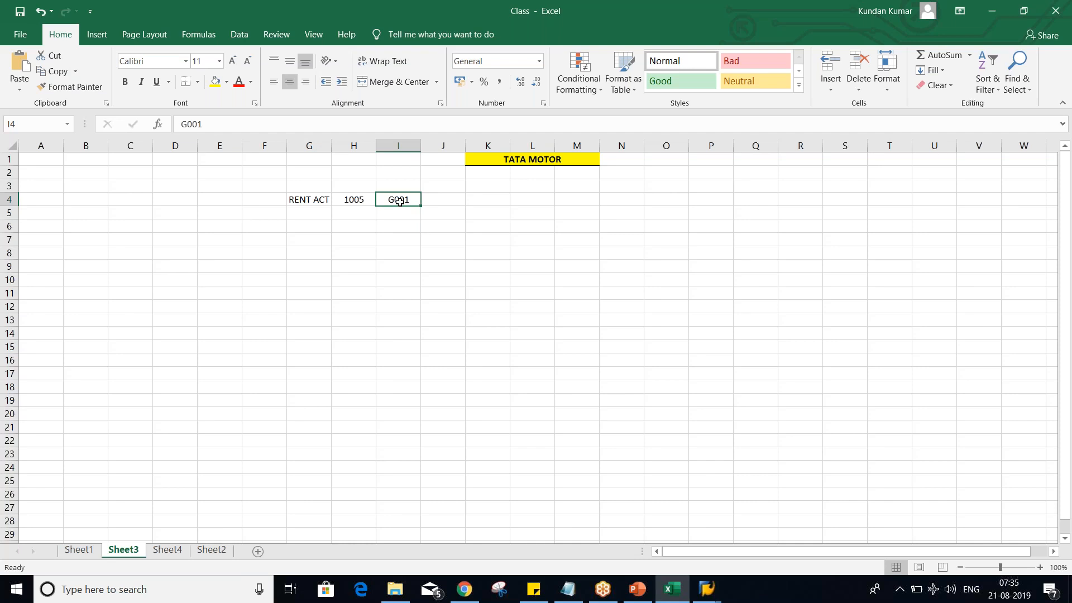
click(362, 228)
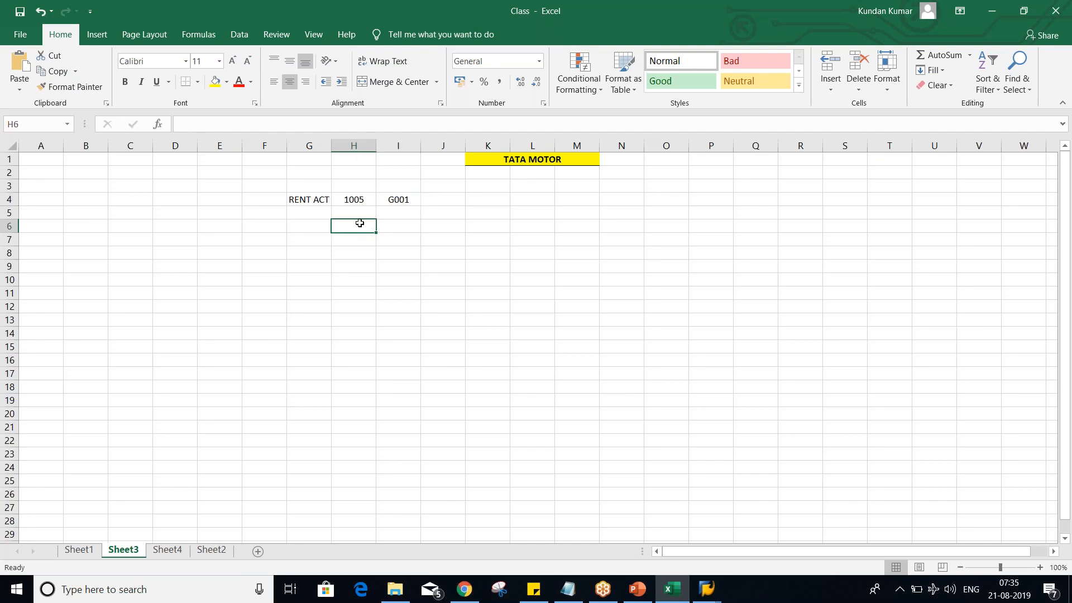
click(357, 201)
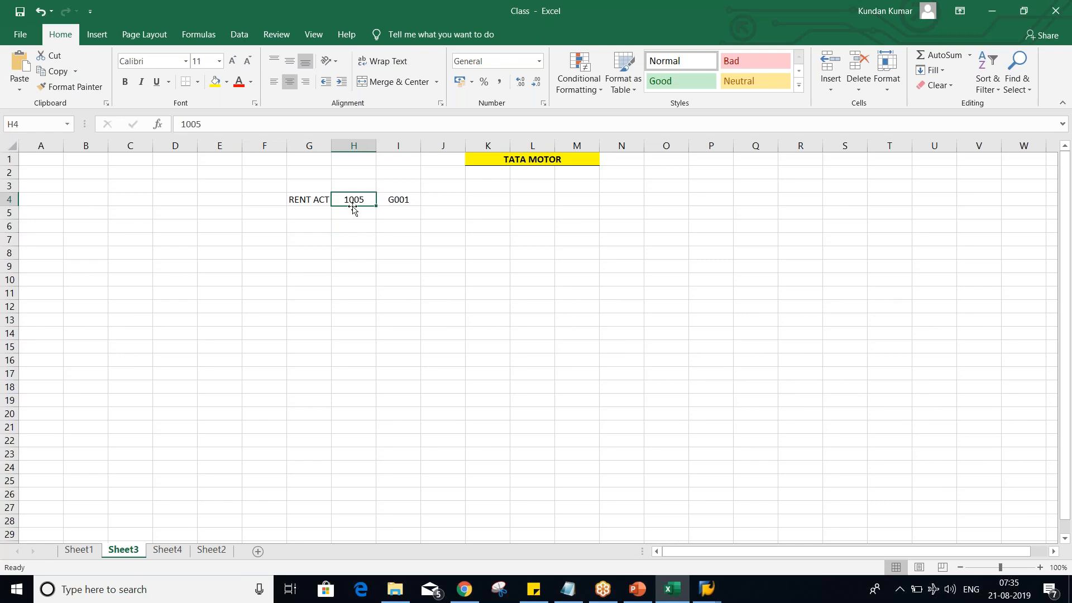
click(391, 201)
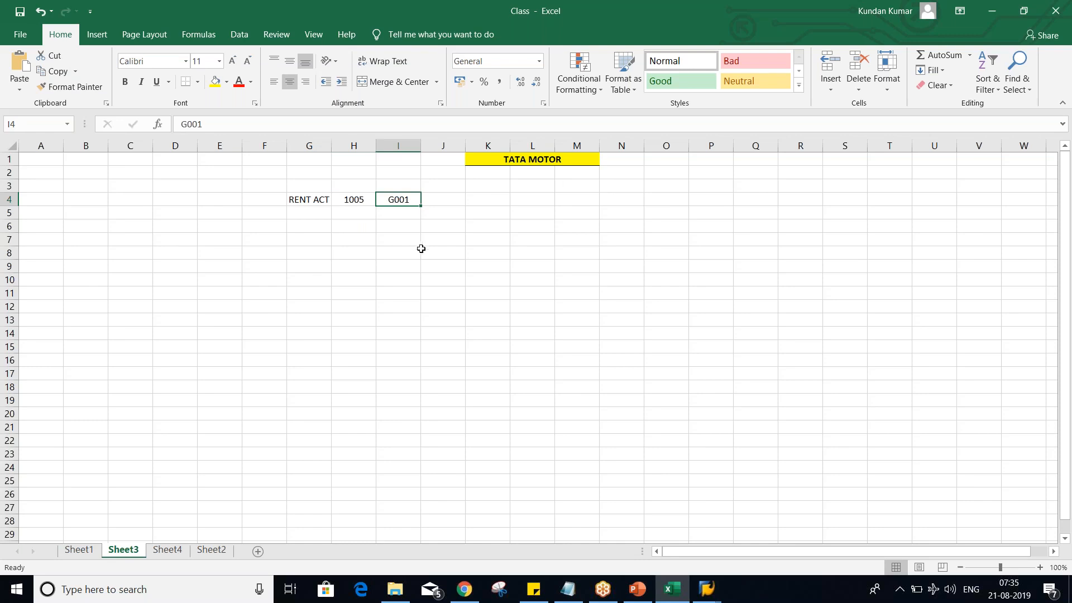
click(354, 201)
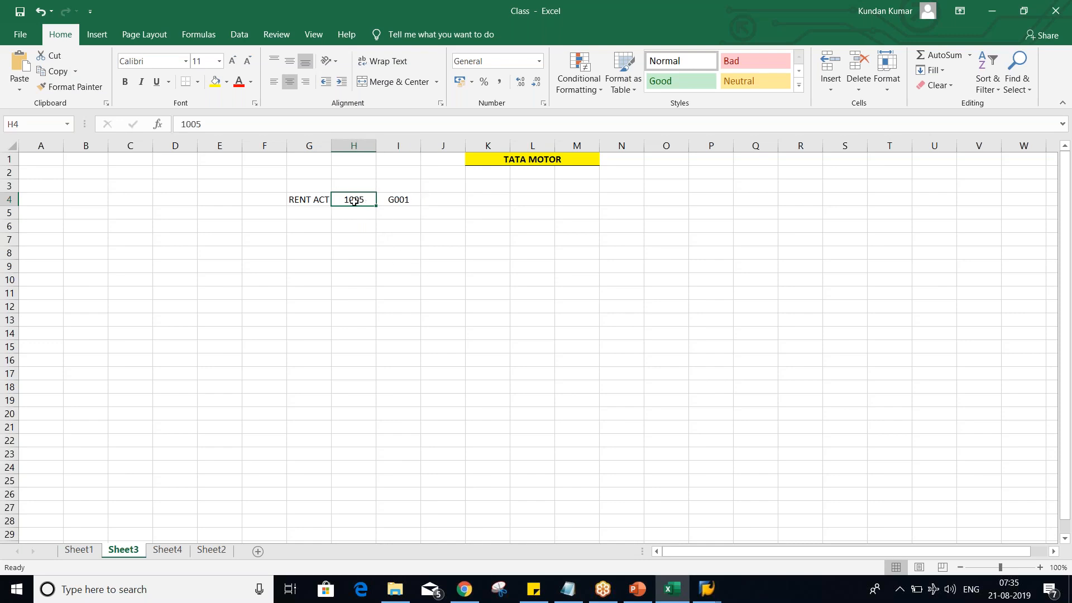
key(alt+Tab)
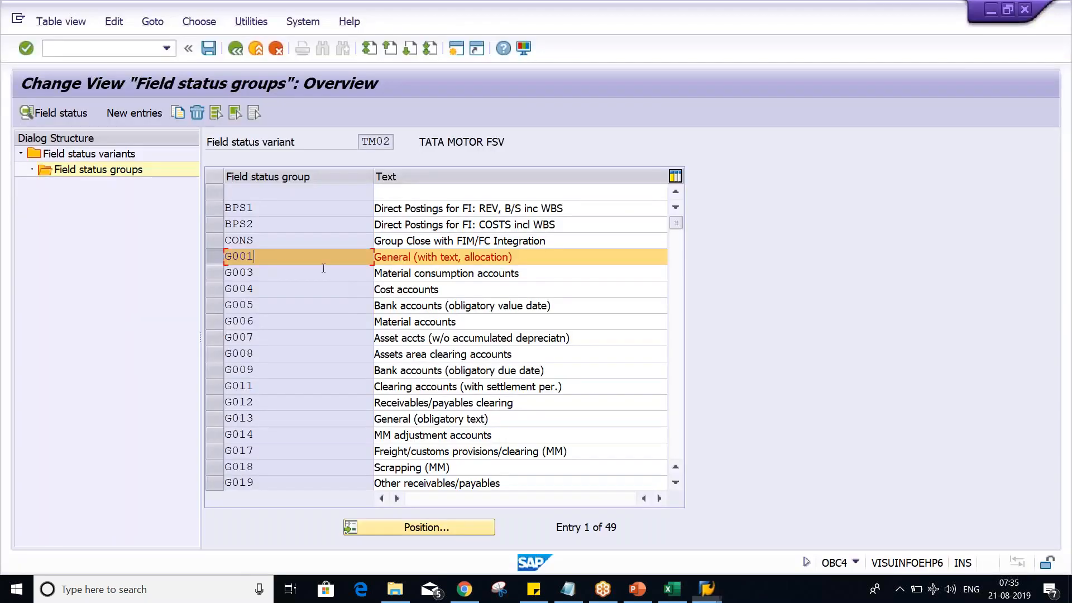
key(alt+Tab)
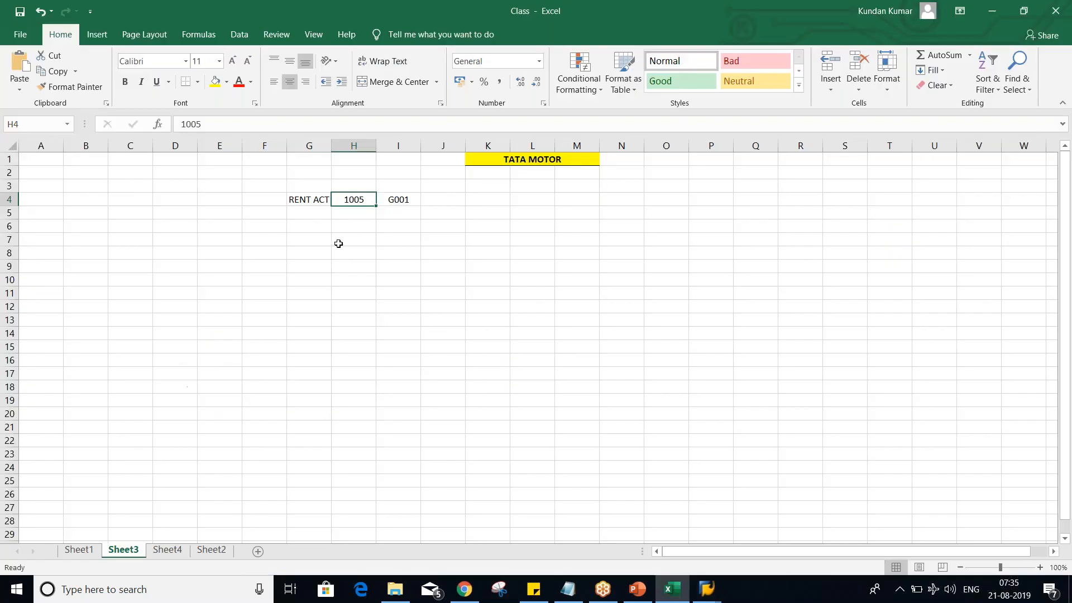
- Fill row 5 with AUDIT FEE in G5, 1006 in H5 and field status group G002 in I5
click(341, 226)
click(357, 210)
text(1006)
key(Left)
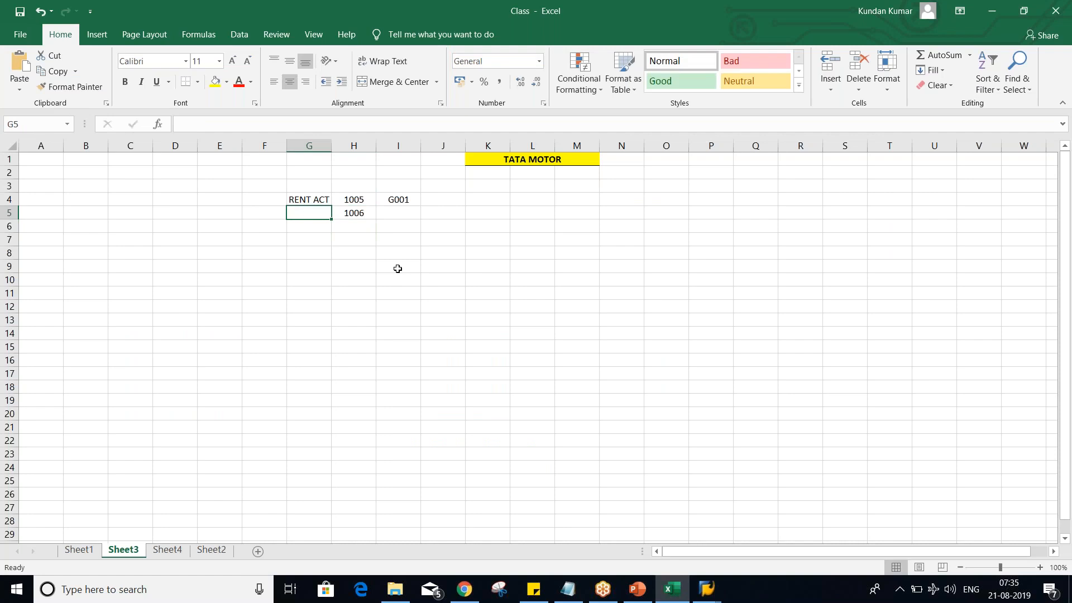
text(AUDIT FEE)
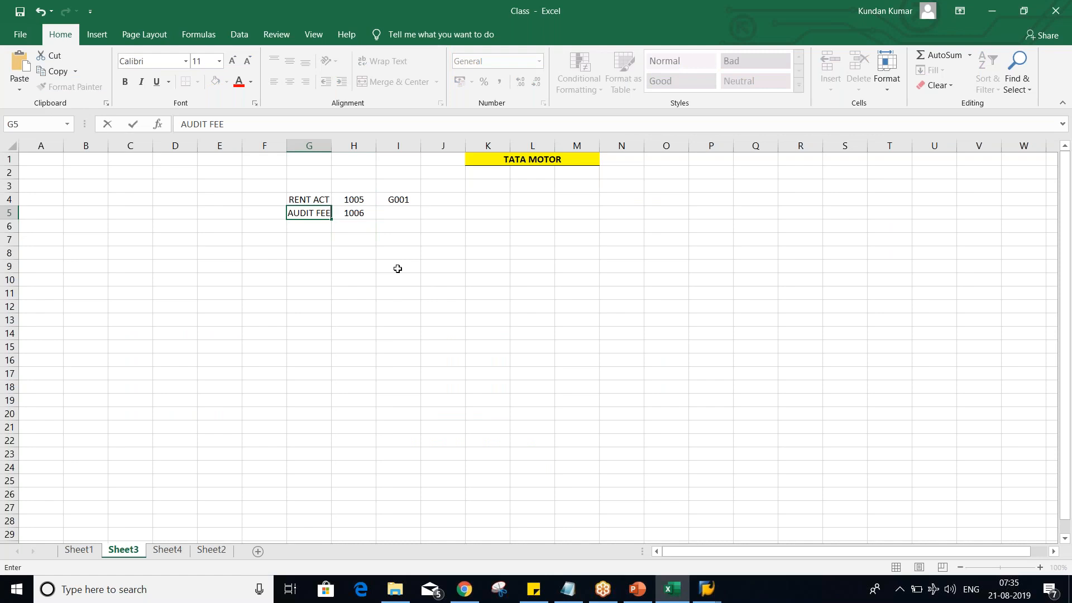
key(Tab)
key(Tab)
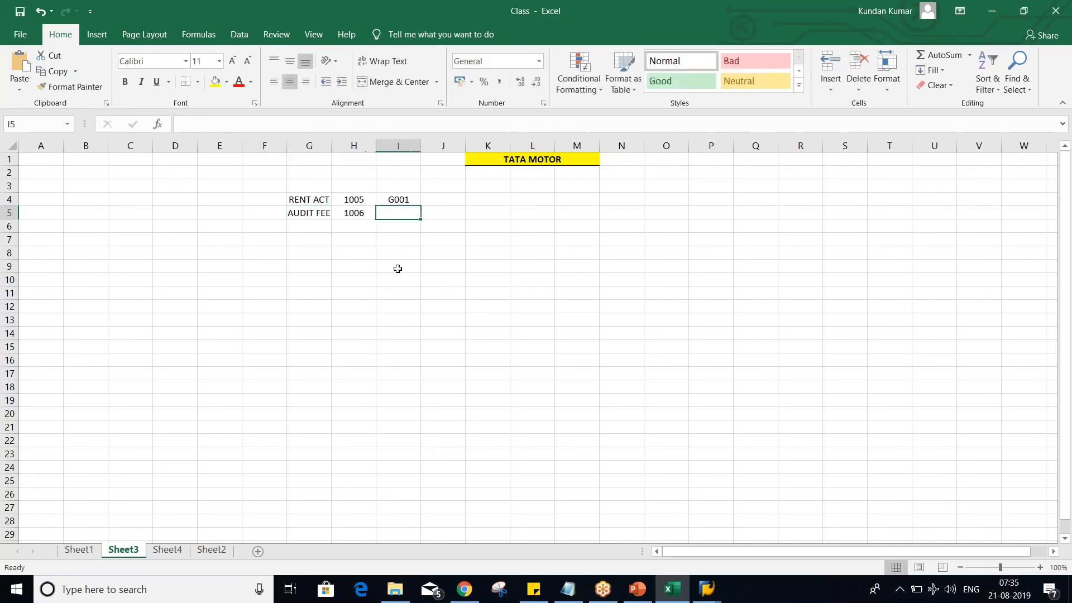
text(G00)
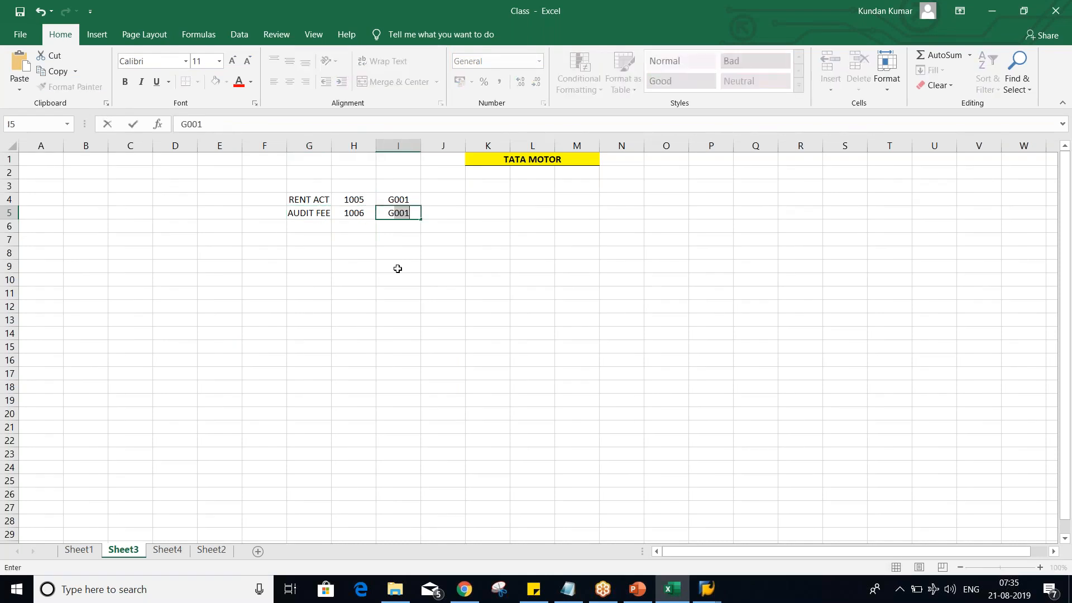
text(2)
key(Return)
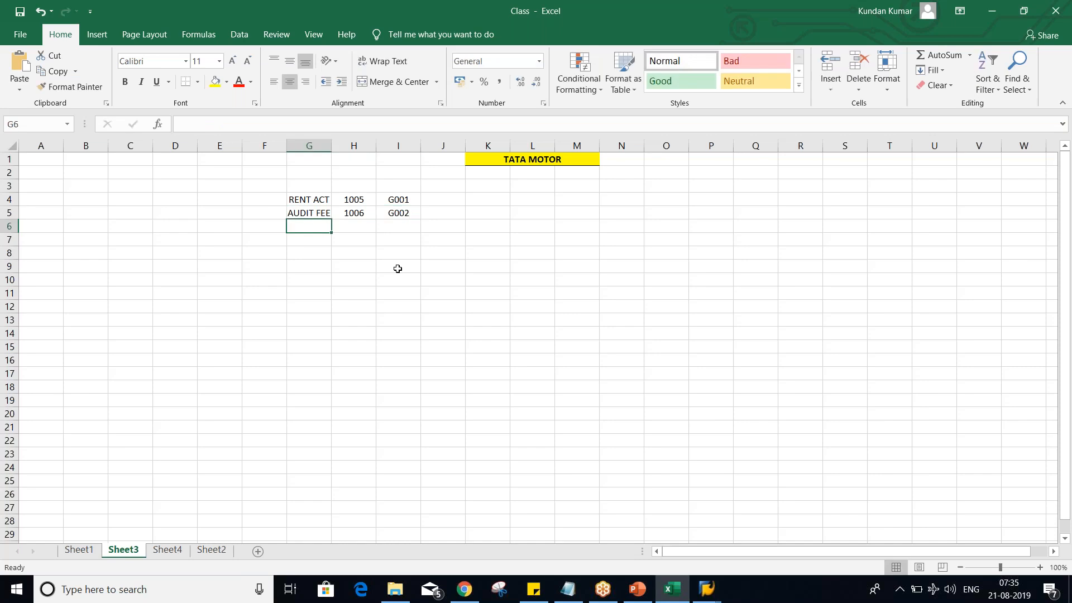
- Enter TEXT in J4 and REQ. in K4 for the RENT ACT row
click(392, 204)
click(440, 197)
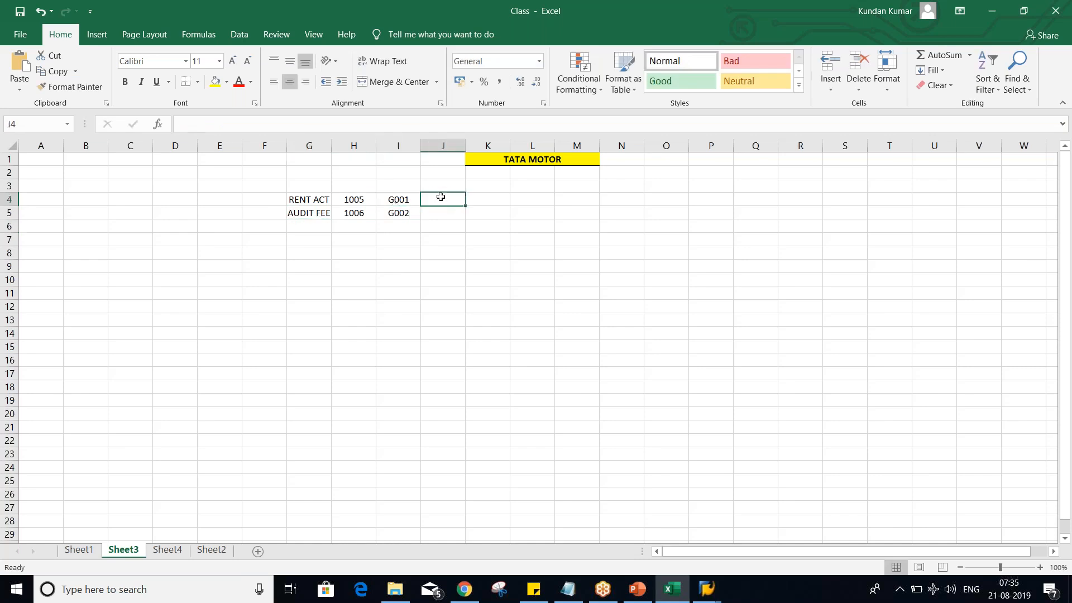
text(TE)
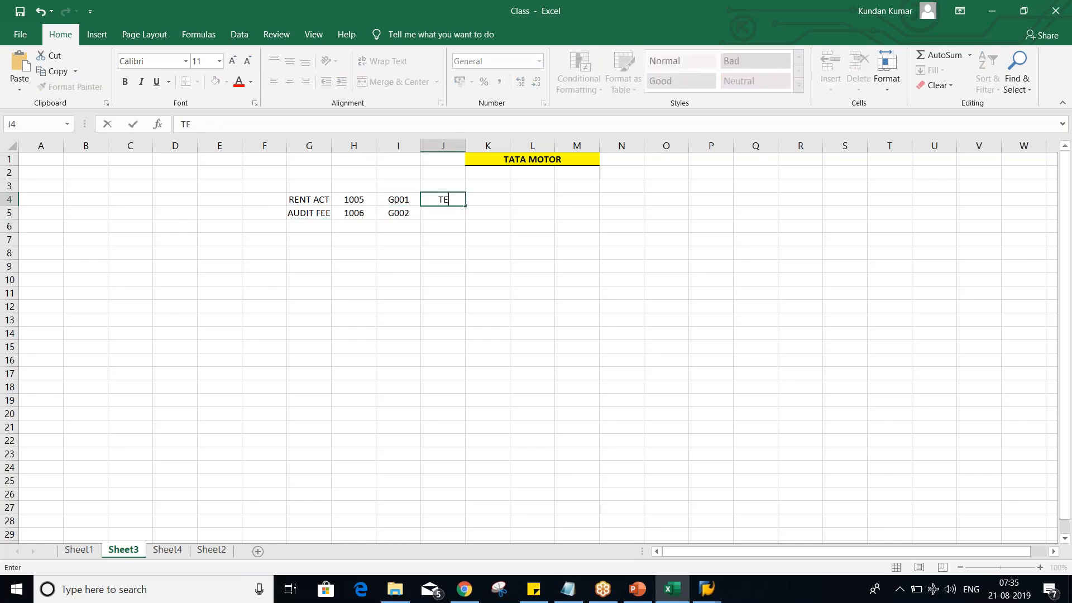
text(XT)
key(Tab)
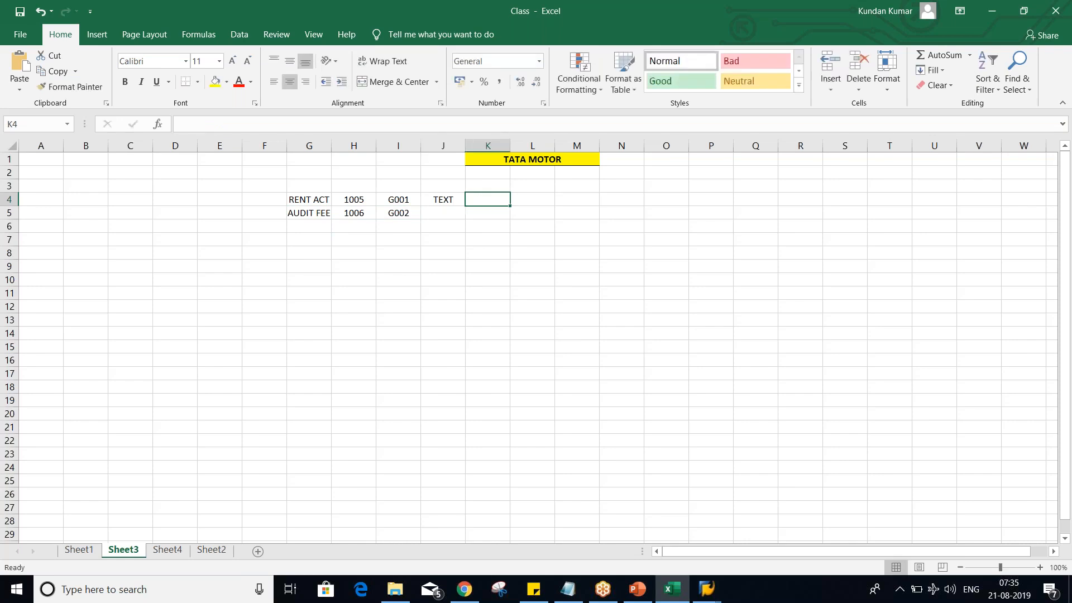
text(REQ)
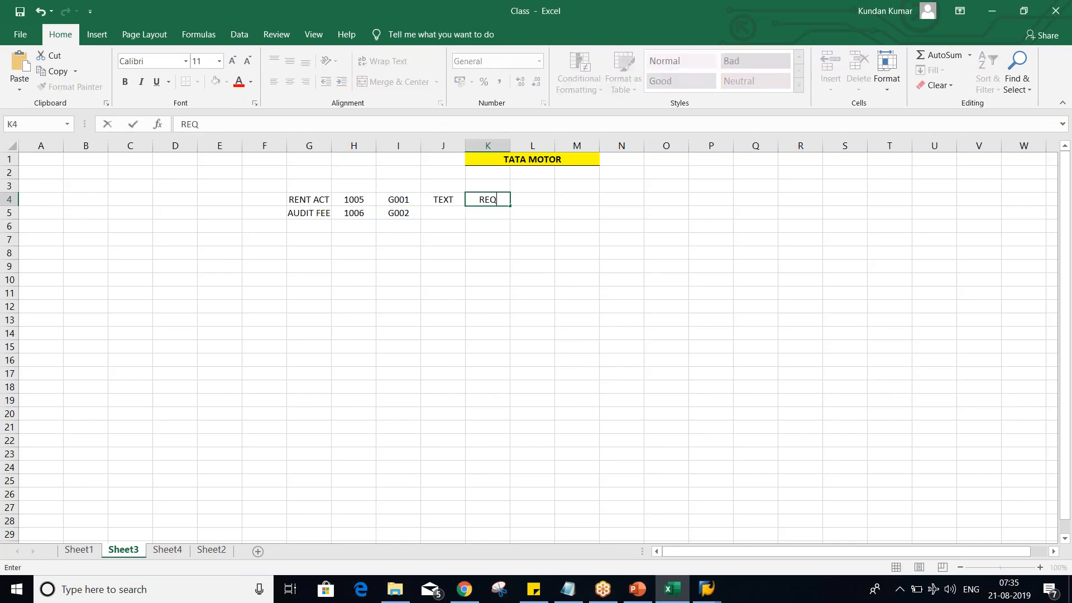
text(.)
key(Return)
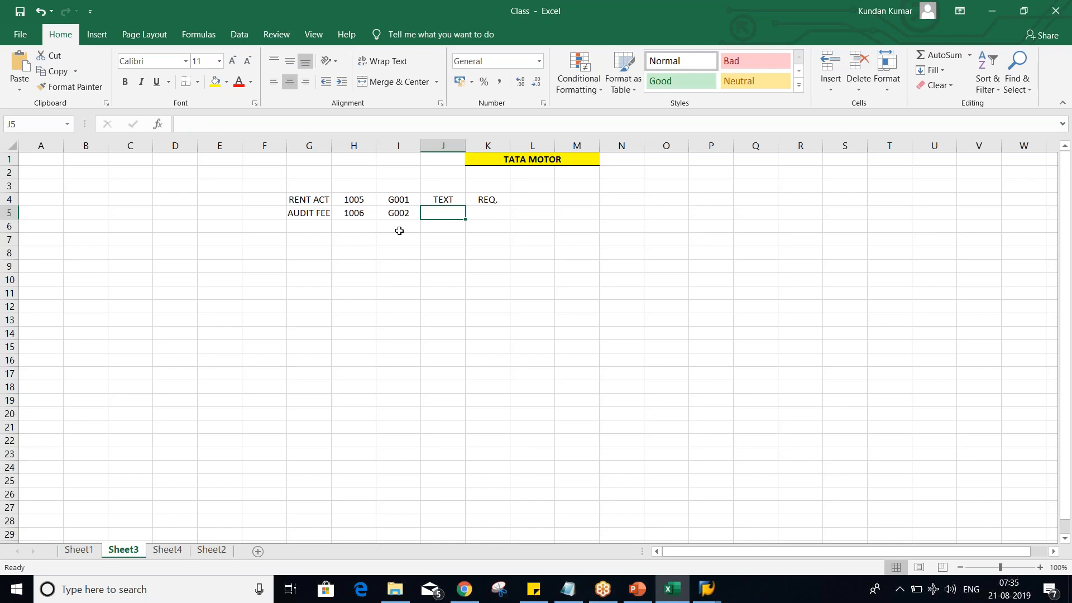
- Enter TEXT in J5 and OPT. in K5 for the AUDIT FEE row
text(TEXT)
click(493, 211)
text(OPT.)
key(Return)
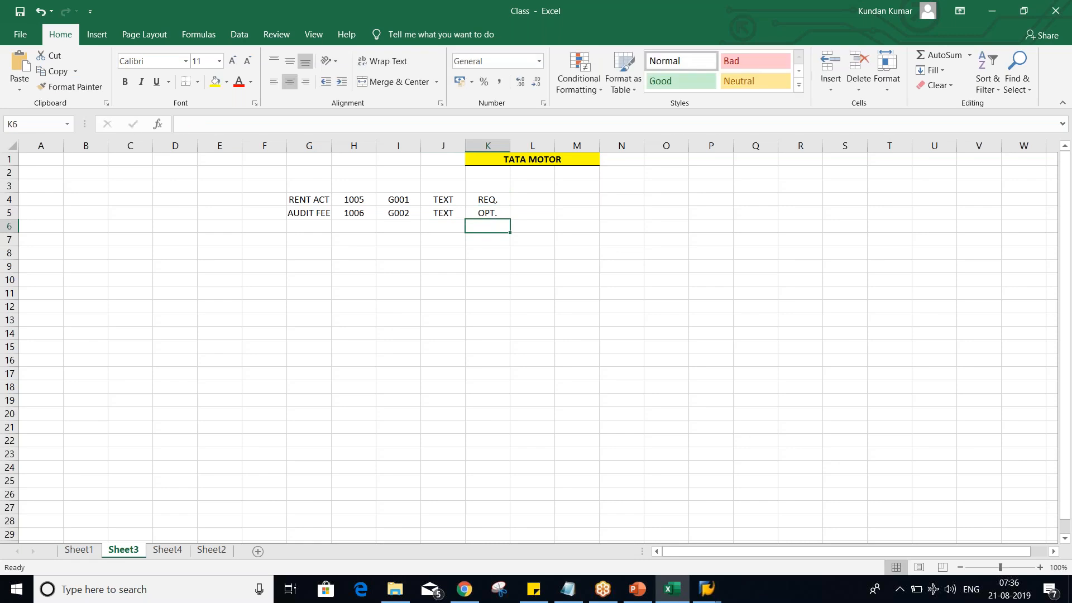
click(293, 204)
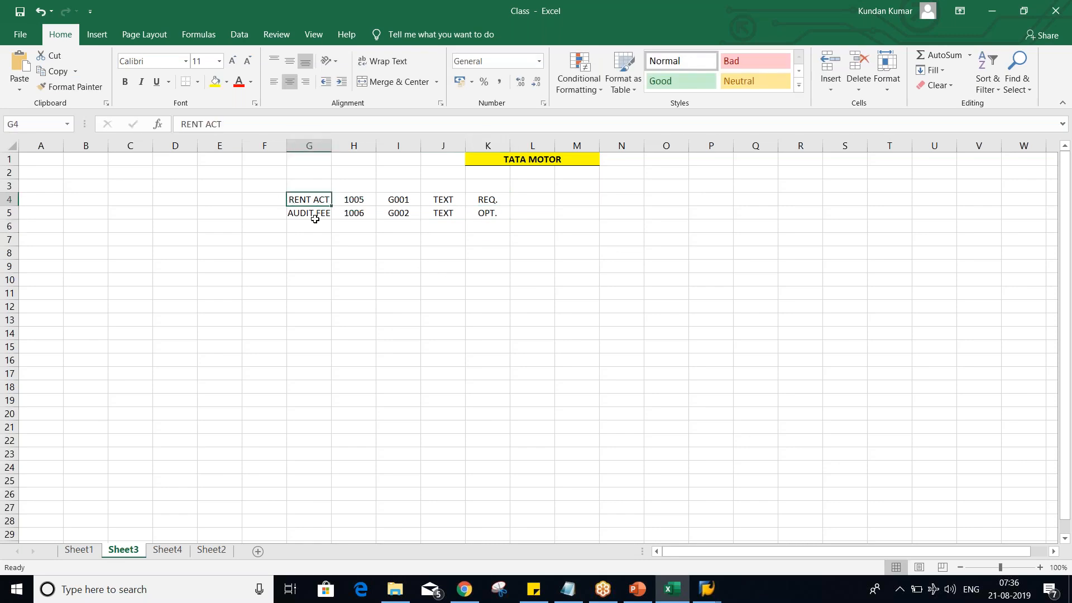
click(365, 204)
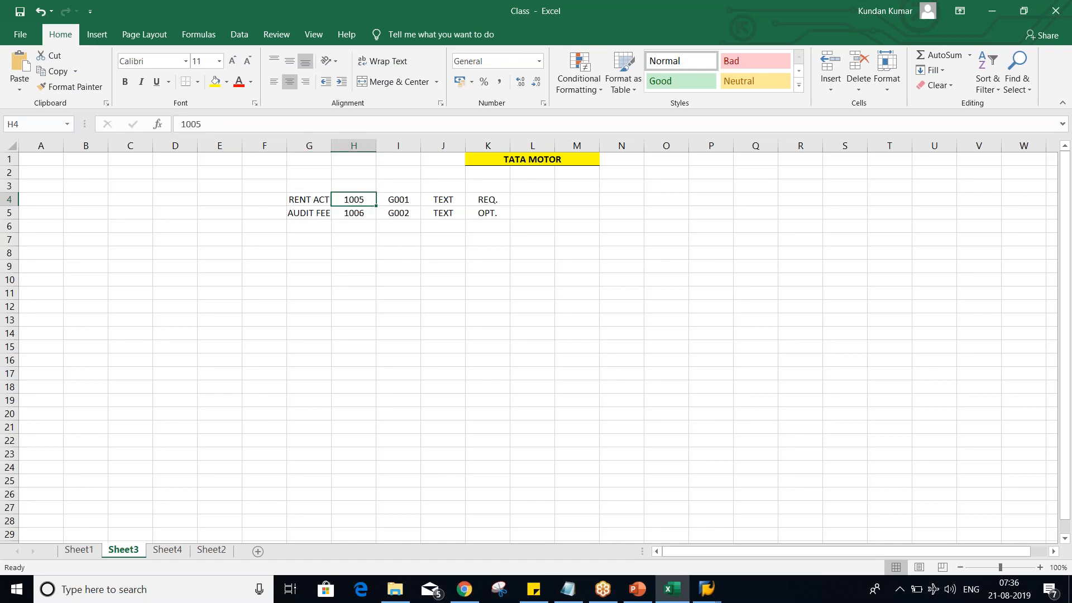
click(400, 203)
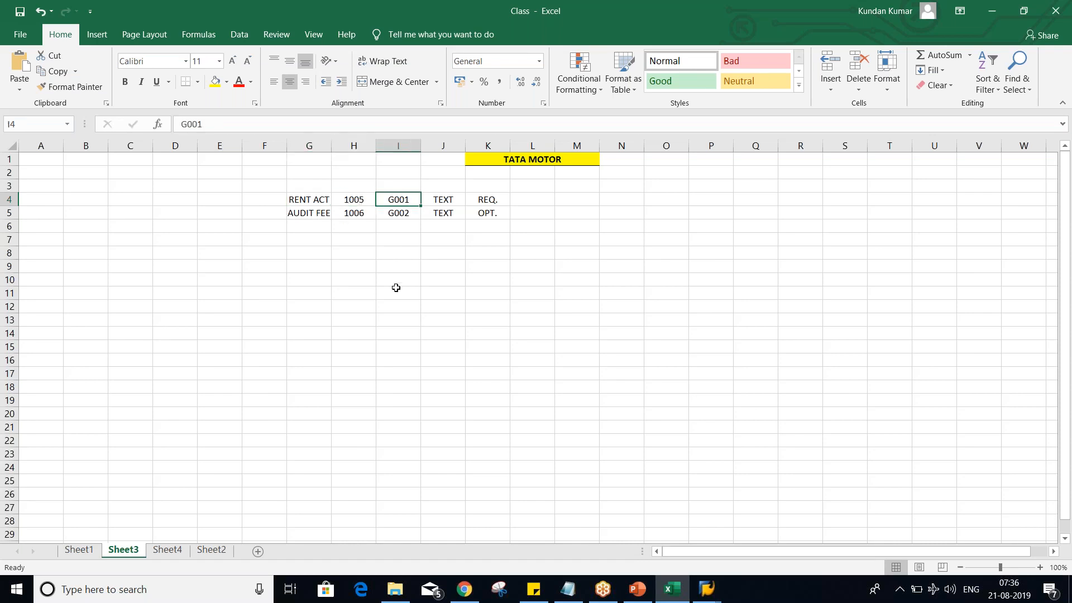
- Switch to SAP and set the Text field to required entry in the general data of TM02's field status group G001
click(706, 586)
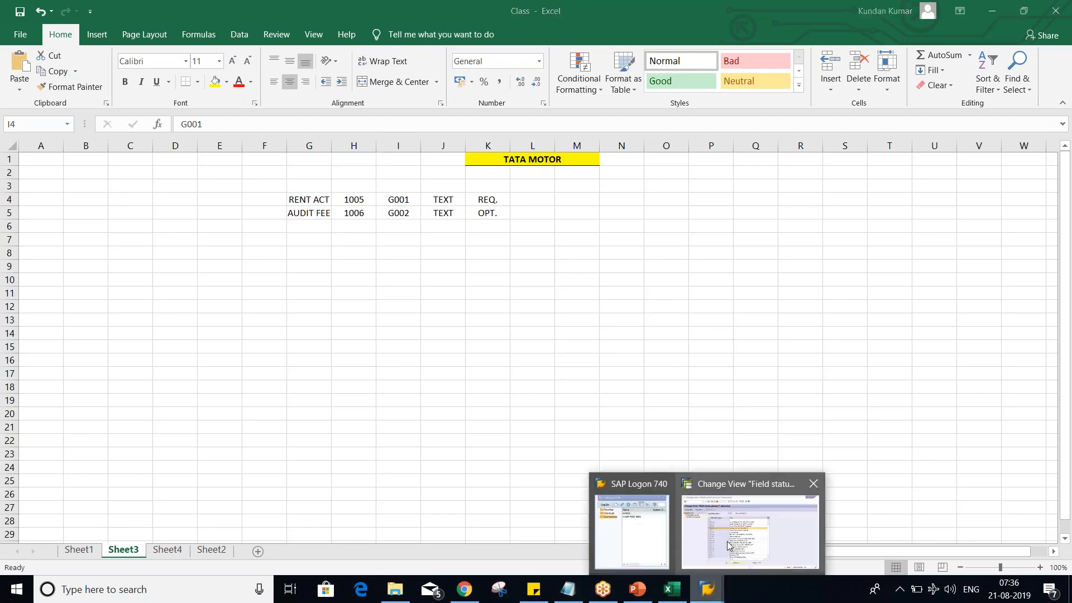
click(731, 541)
click(60, 114)
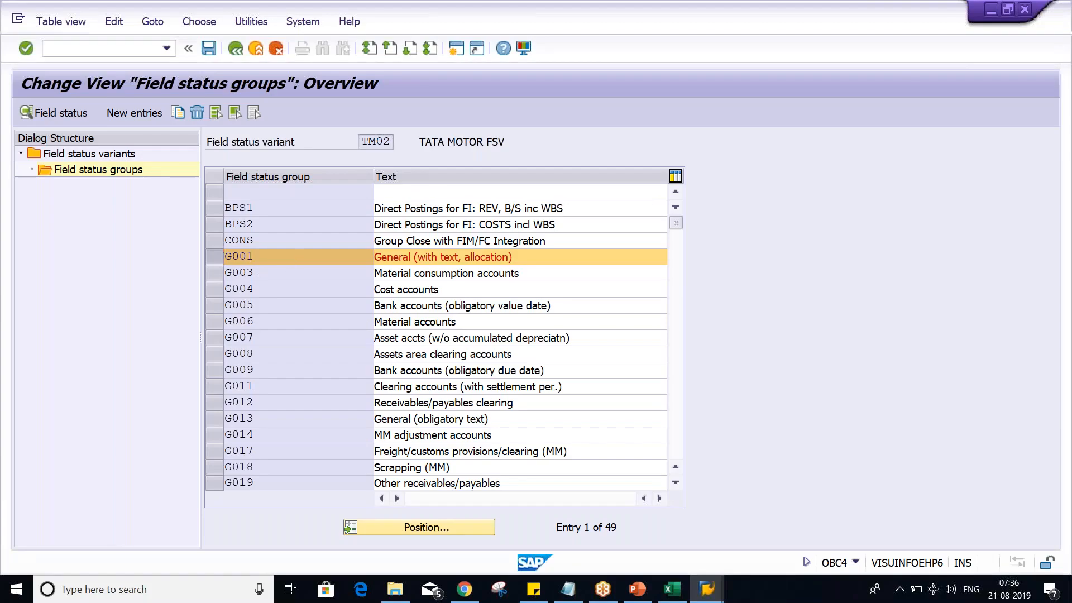
double_click(91, 226)
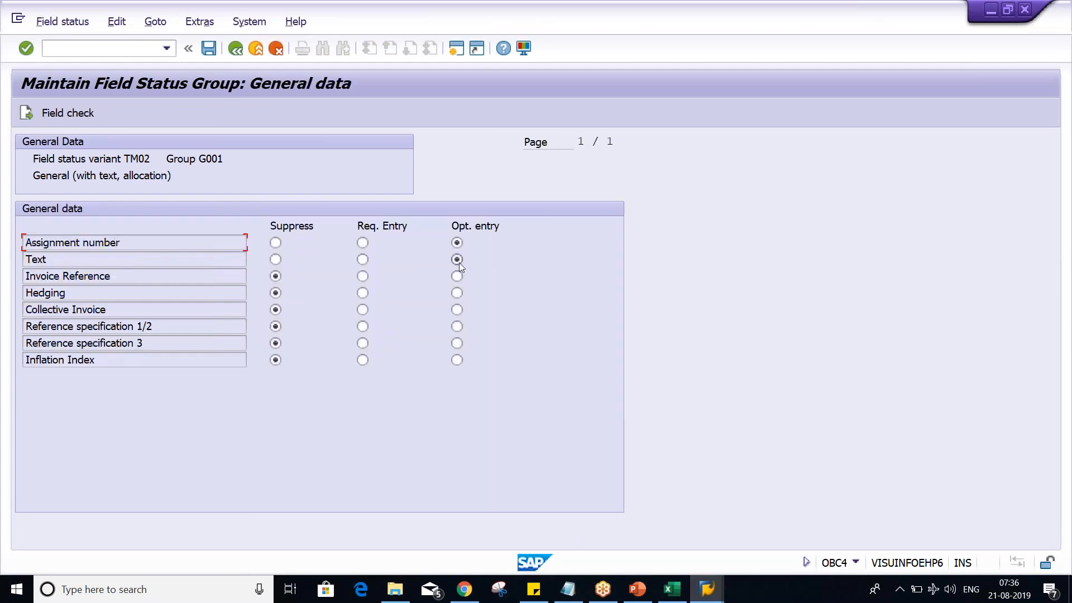
click(362, 260)
- Switch to Excel and compare the RENT ACT and AUDIT FEE rows, including their field status groups and Text settings
key(alt+Tab)
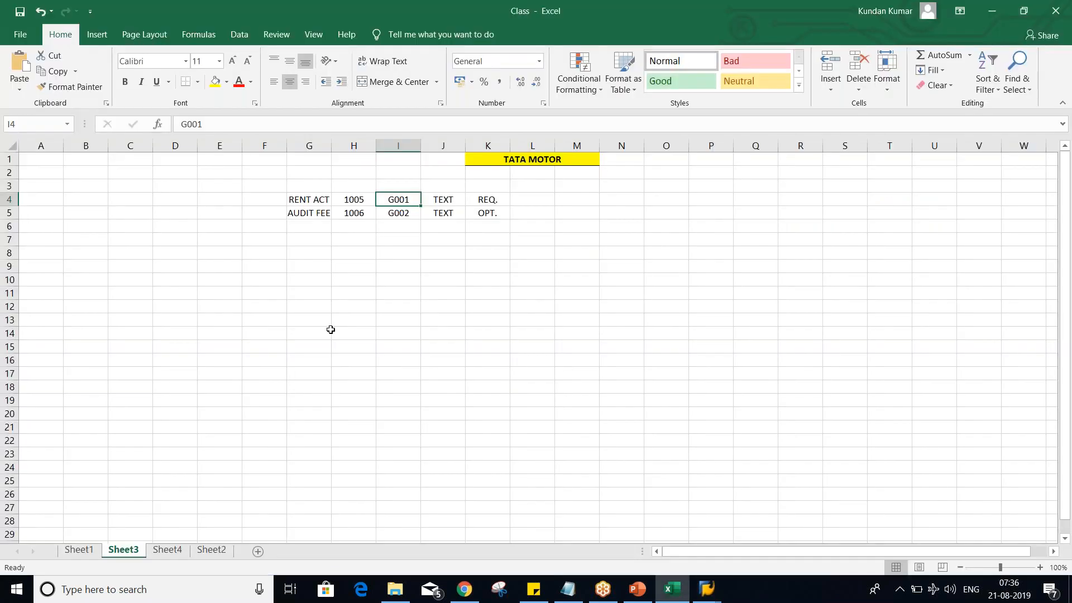
drag(307, 201, 500, 200)
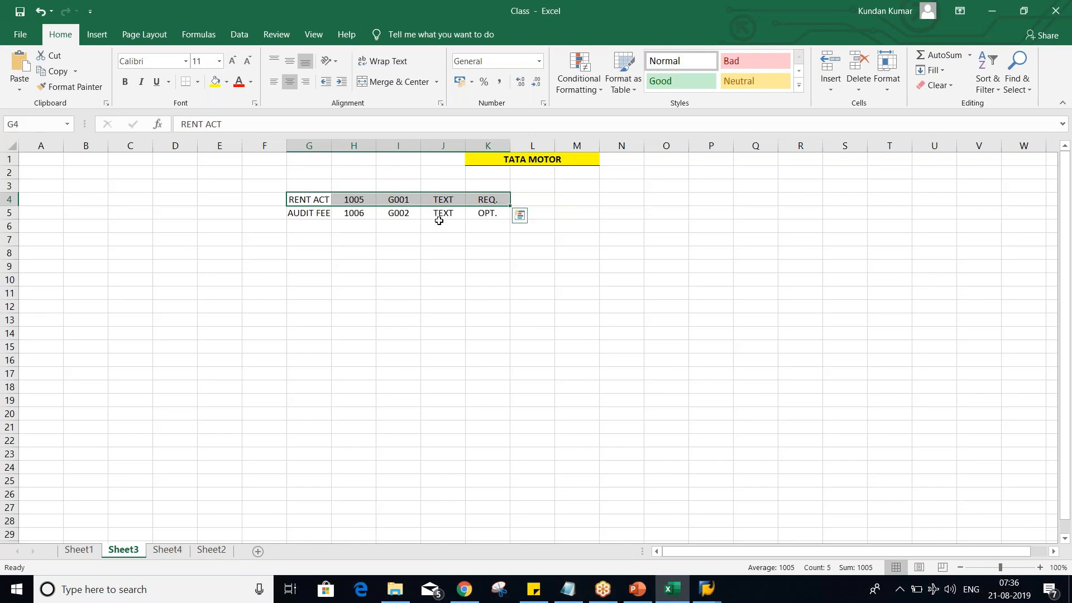
click(441, 202)
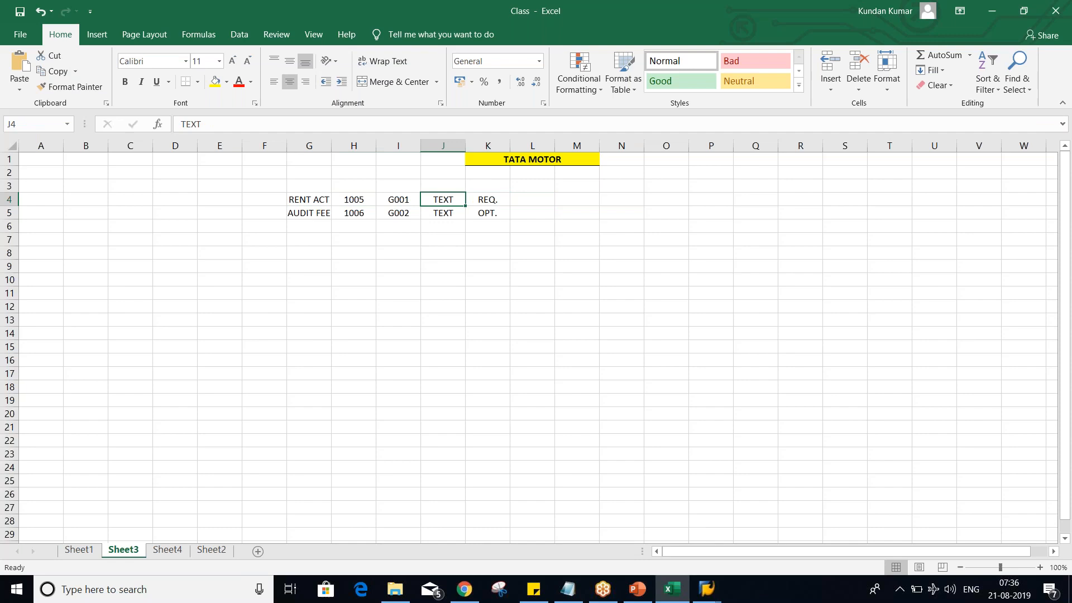
click(306, 213)
drag(339, 215, 487, 212)
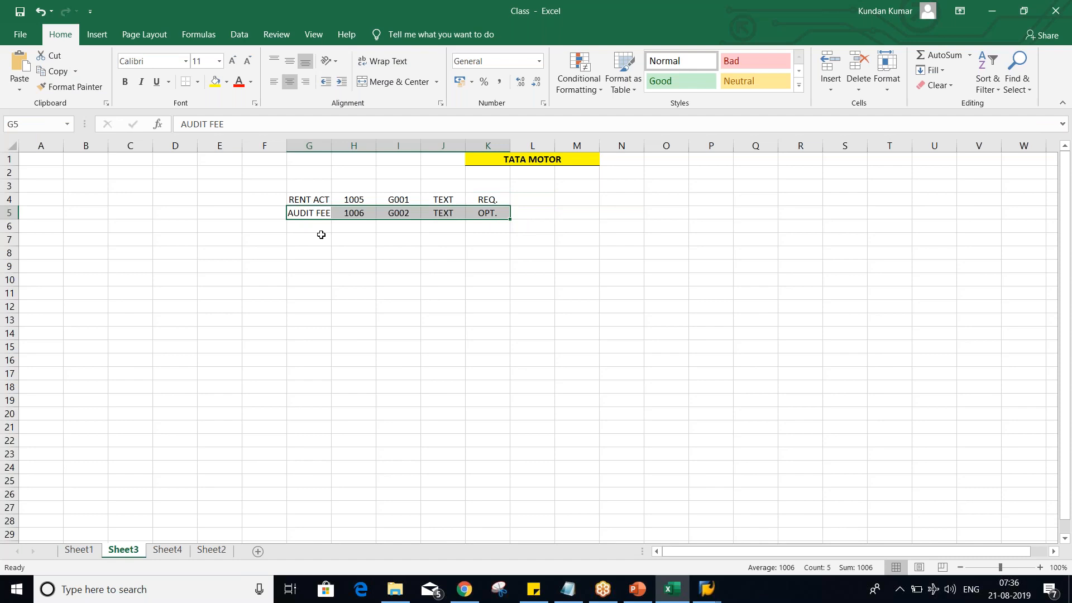
click(400, 211)
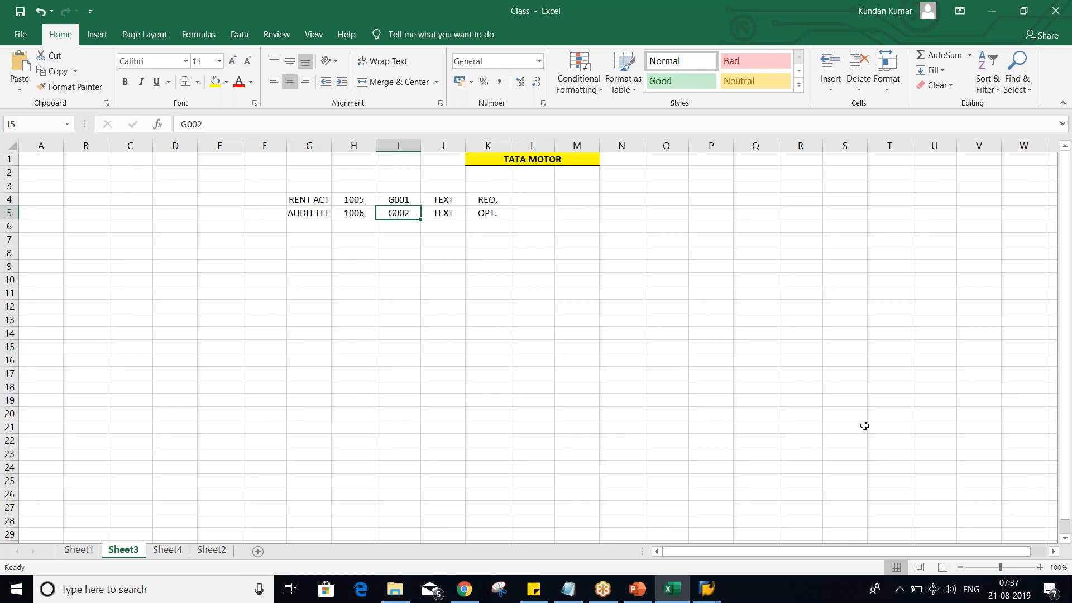
click(1065, 346)
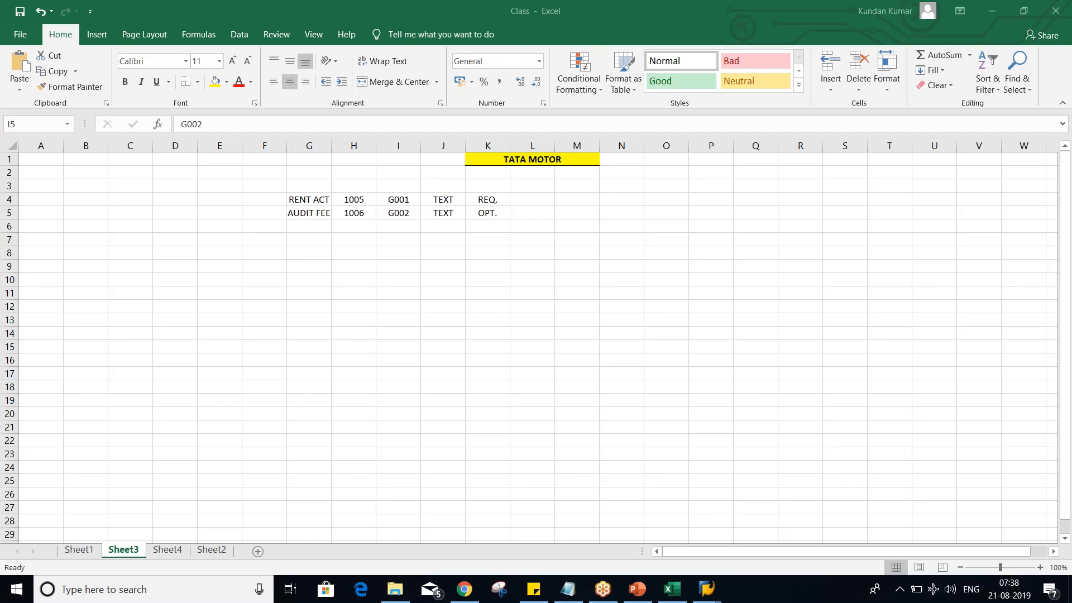
click(504, 373)
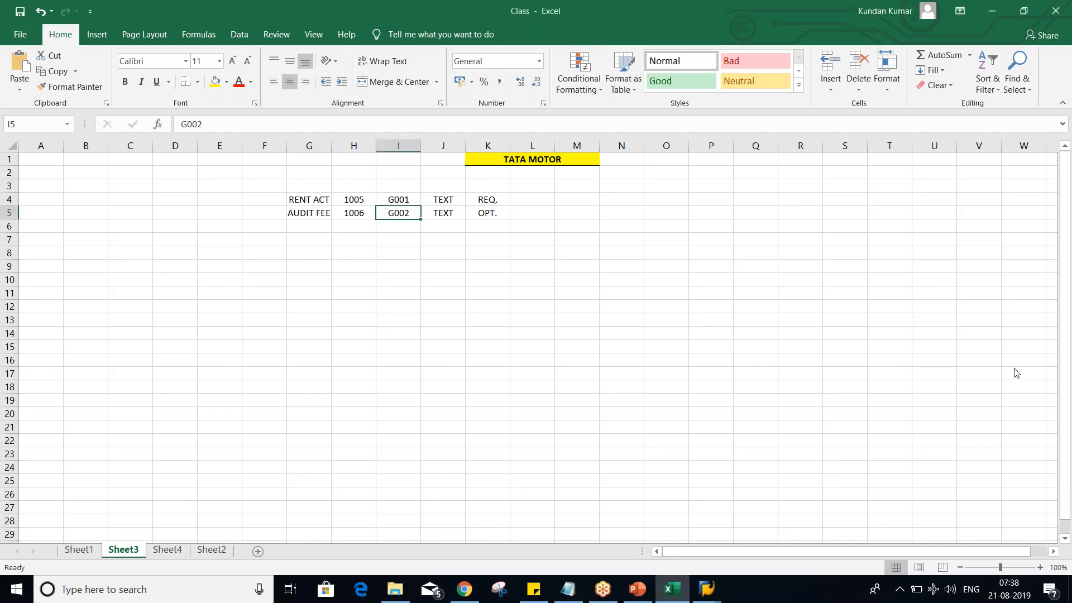
click(1067, 369)
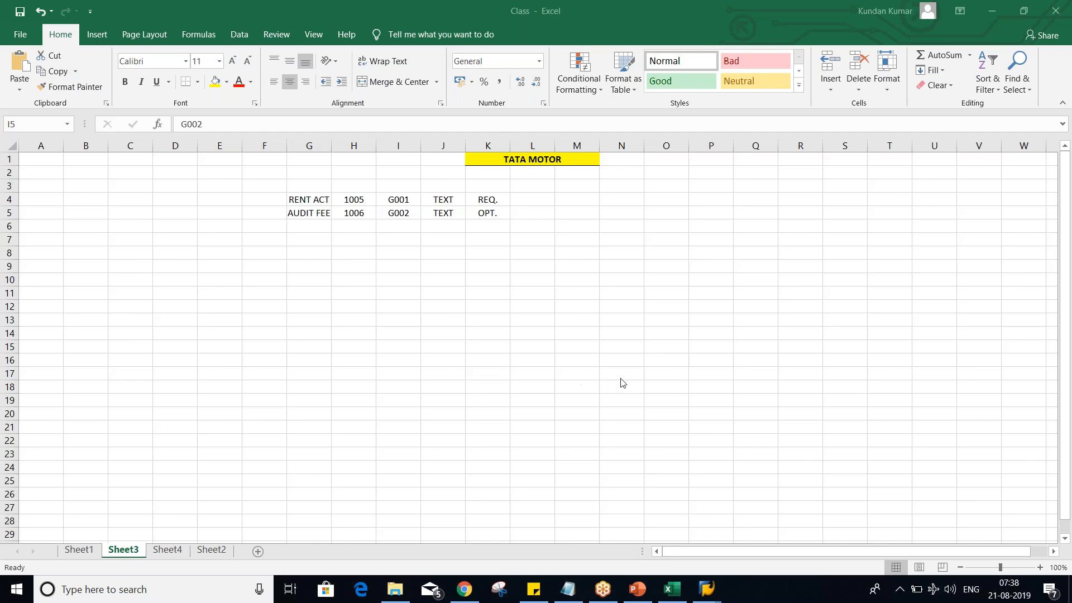
click(633, 346)
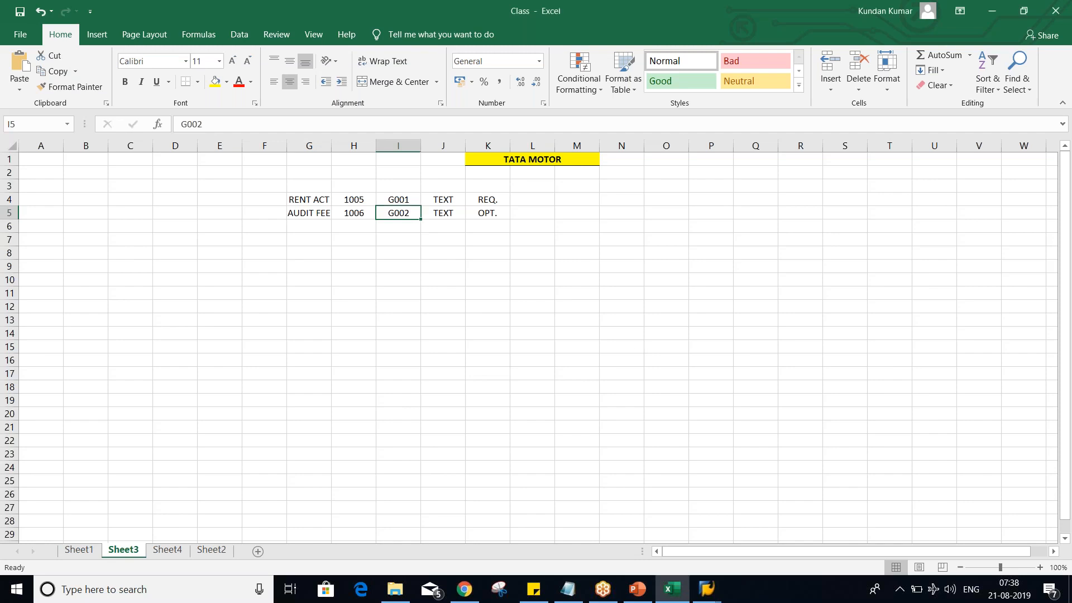
click(529, 295)
click(354, 267)
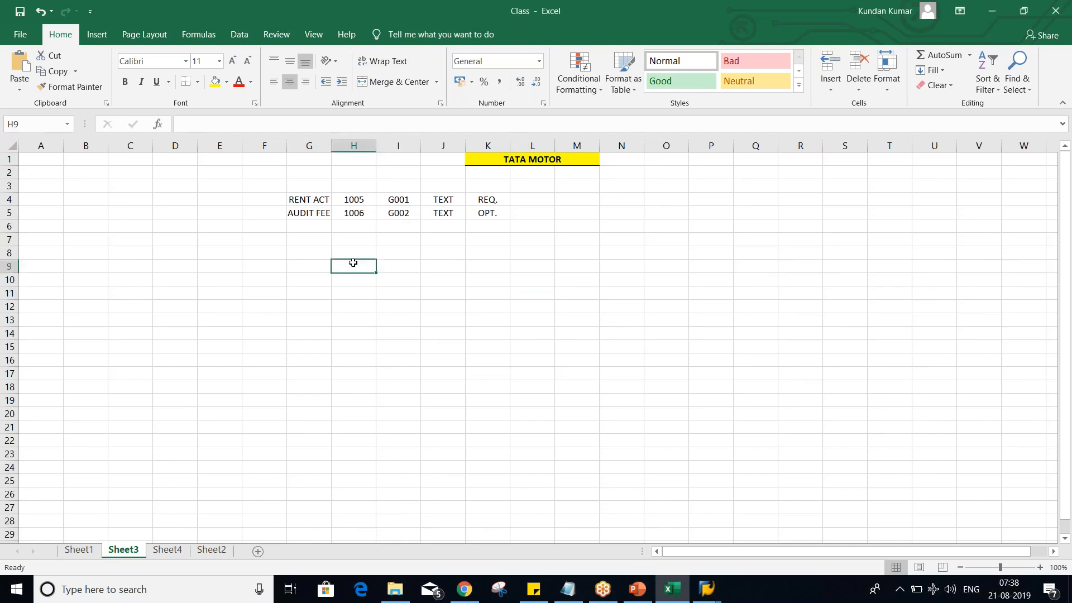
click(356, 242)
click(356, 224)
click(344, 269)
- Switch to SAP, set Text to optional entry in group G001, keep Reference specification 1/2 suppressed, and save
click(705, 596)
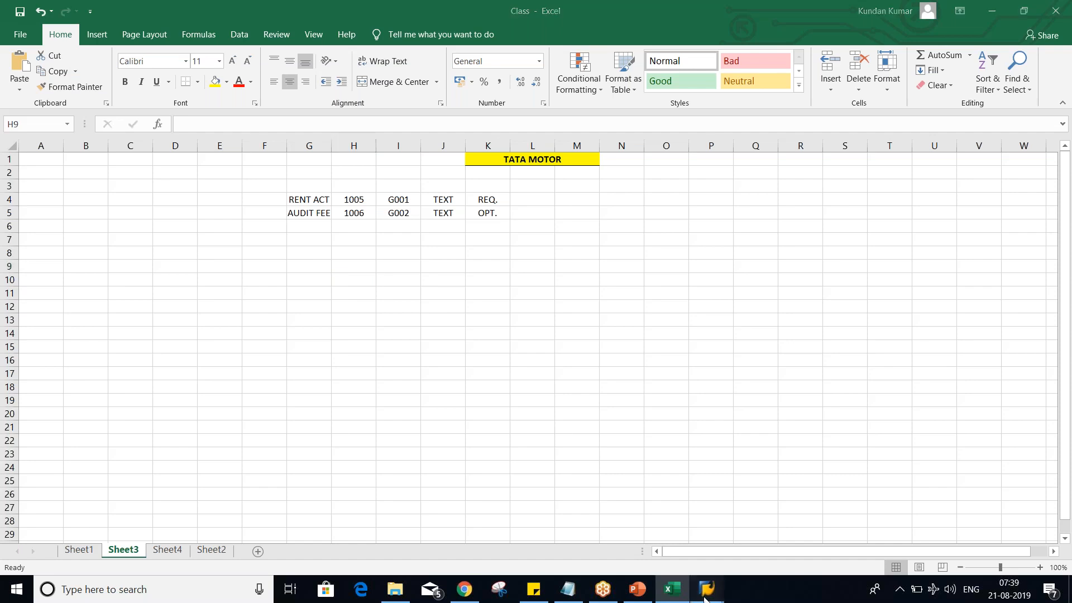
click(728, 558)
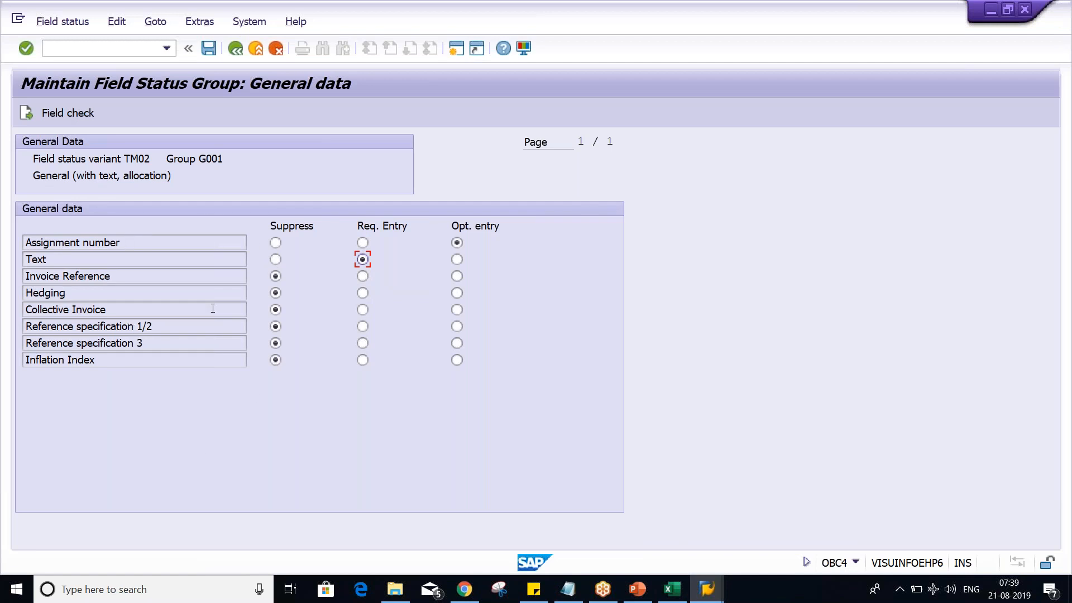
click(457, 260)
click(455, 325)
click(276, 327)
key(ctrl+s)
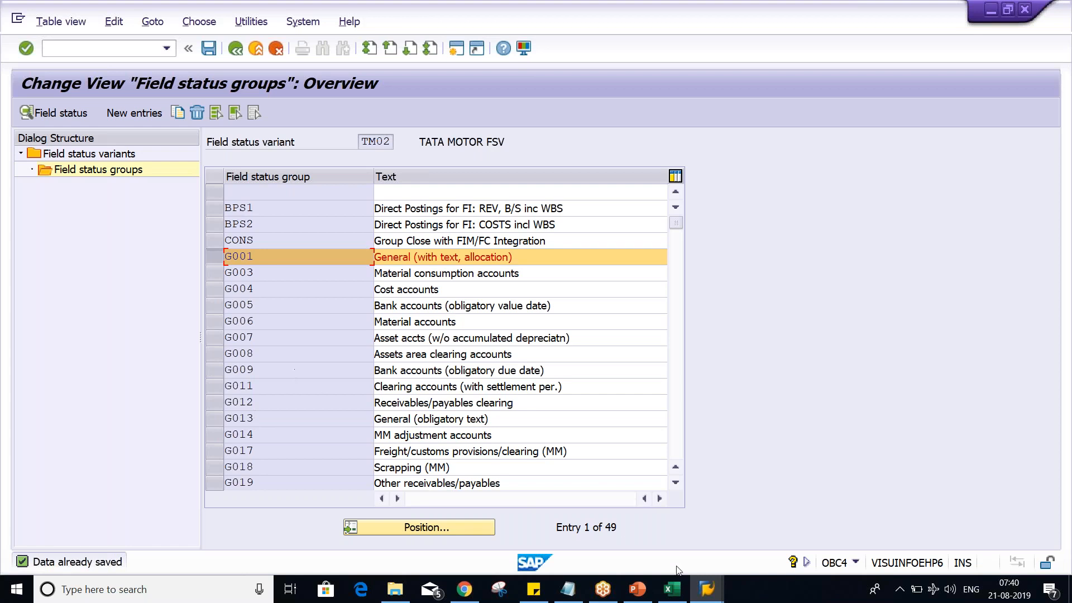
- Check the Field Status Variant slide in PowerPoint and open transaction OBC5 in SAP
click(630, 591)
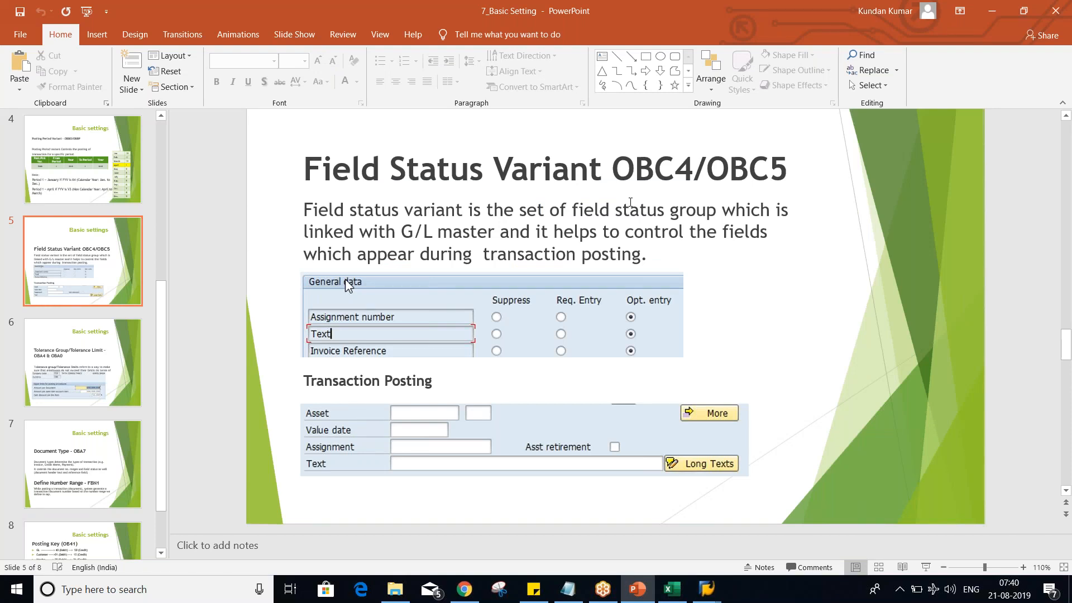
mouse_move(706, 589)
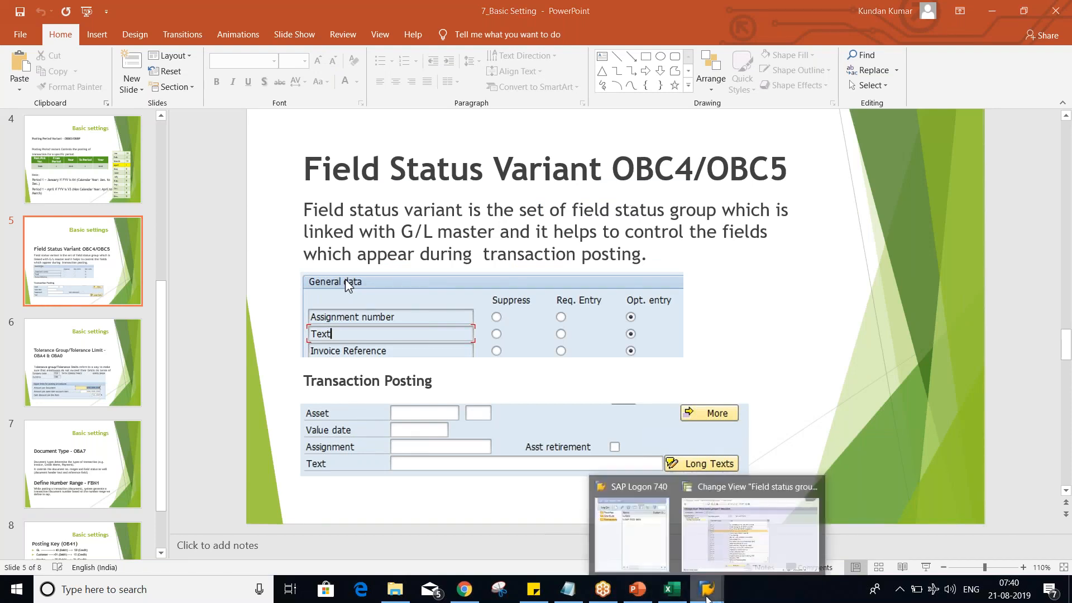
click(756, 533)
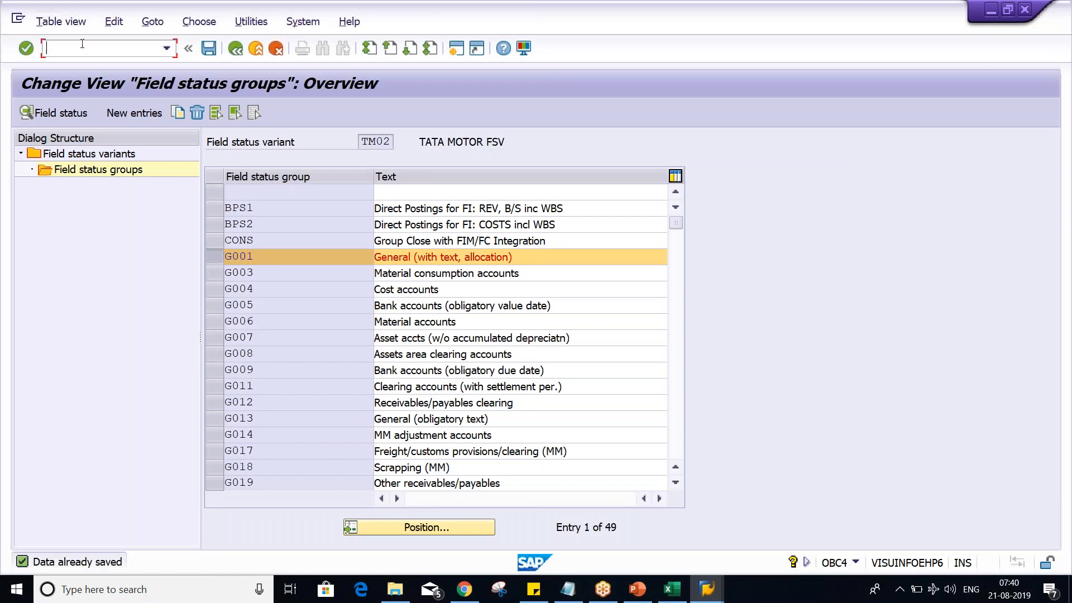
text(/NOBC5)
key(Return)
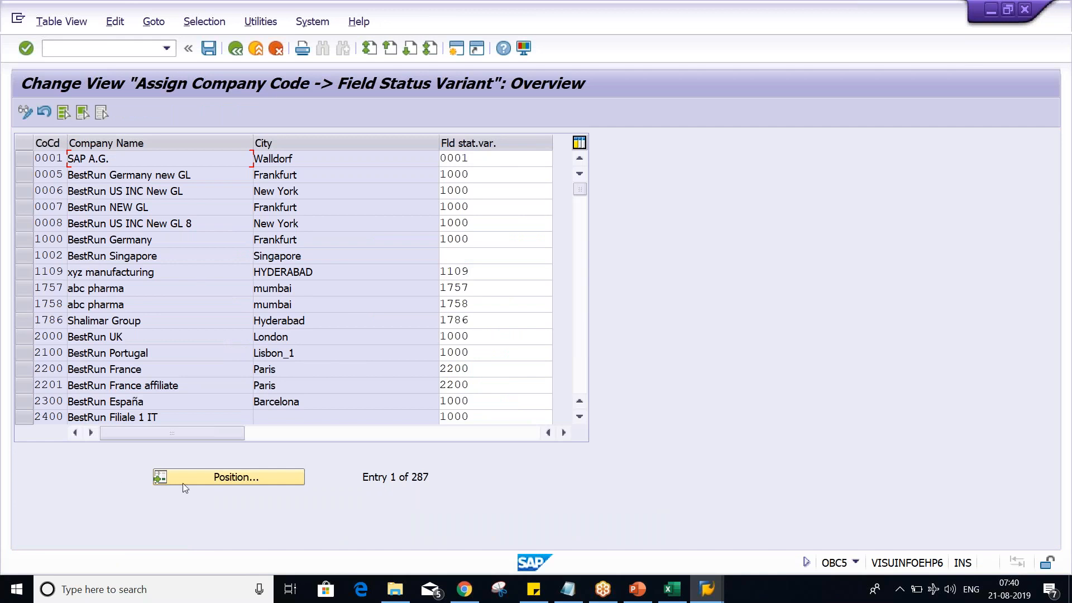
- Position the company code list at TM02 and go to its field status variant entry
click(226, 480)
text(TM)
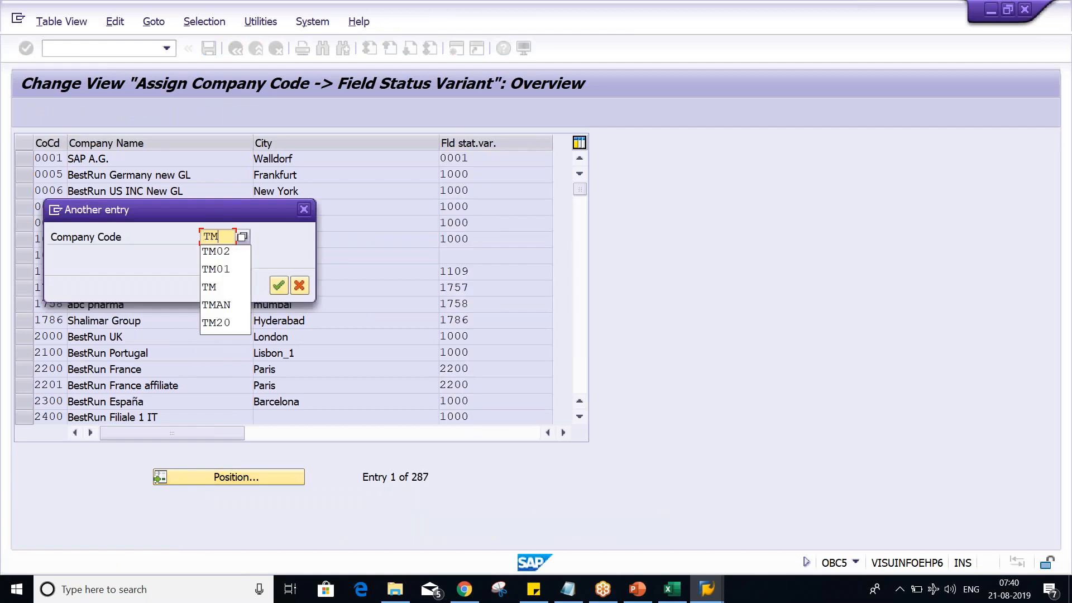
key(Down)
key(Return)
key(Return)
key(Tab)
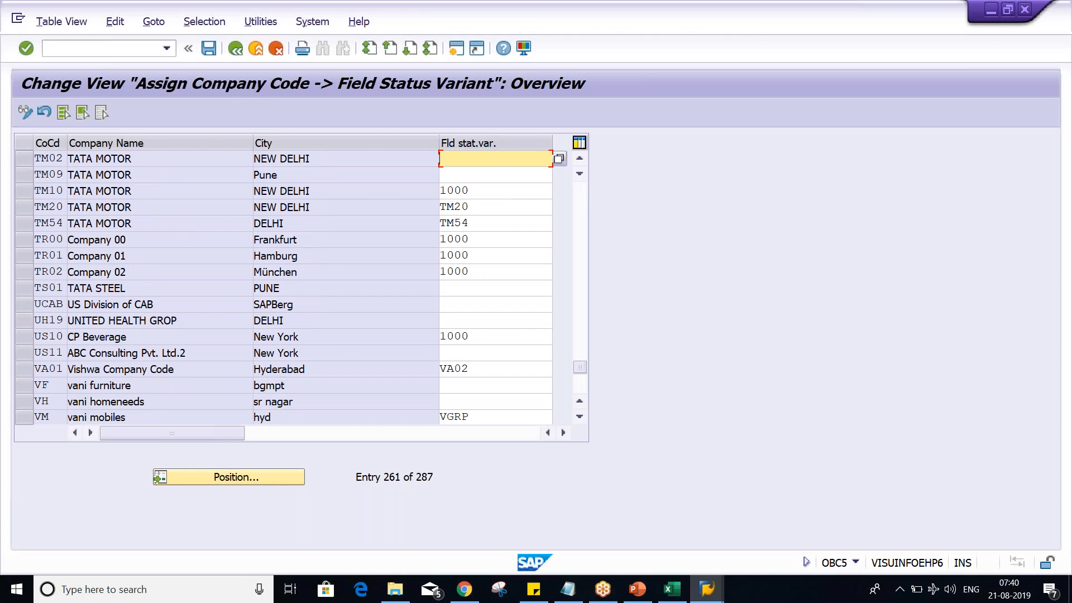
- Assign field status variant TM02 to company code TM02 and save it under the TATA MOTOR customizing request
text(TM02)
key(Return)
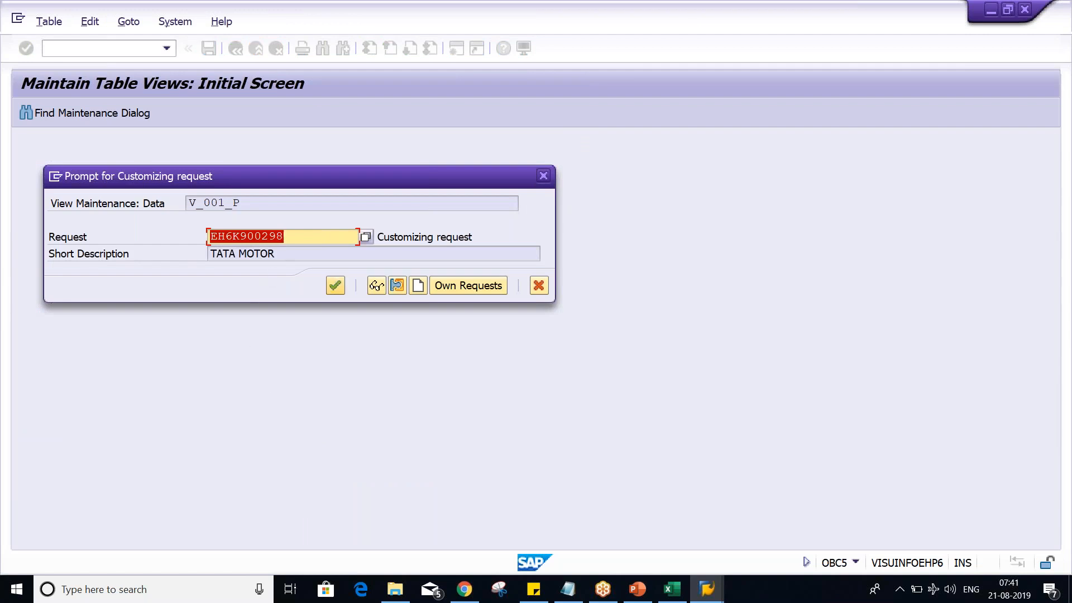
click(335, 285)
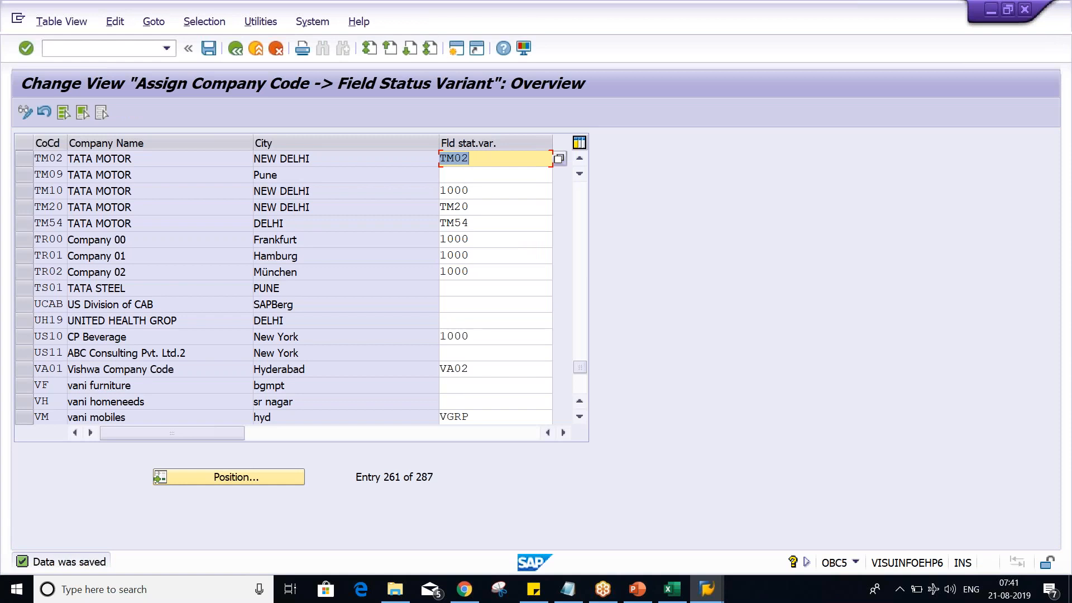
- Switch to PowerPoint and move the Number Ranges bullet on slide 2 directly below Field Status Variant
click(637, 589)
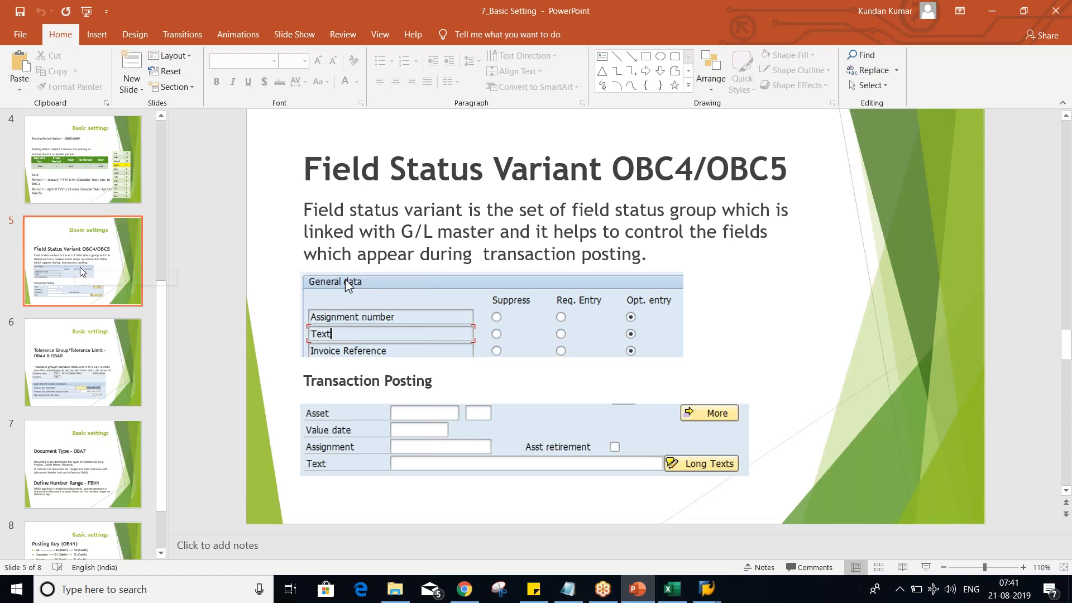
scroll(83, 272, up, 5)
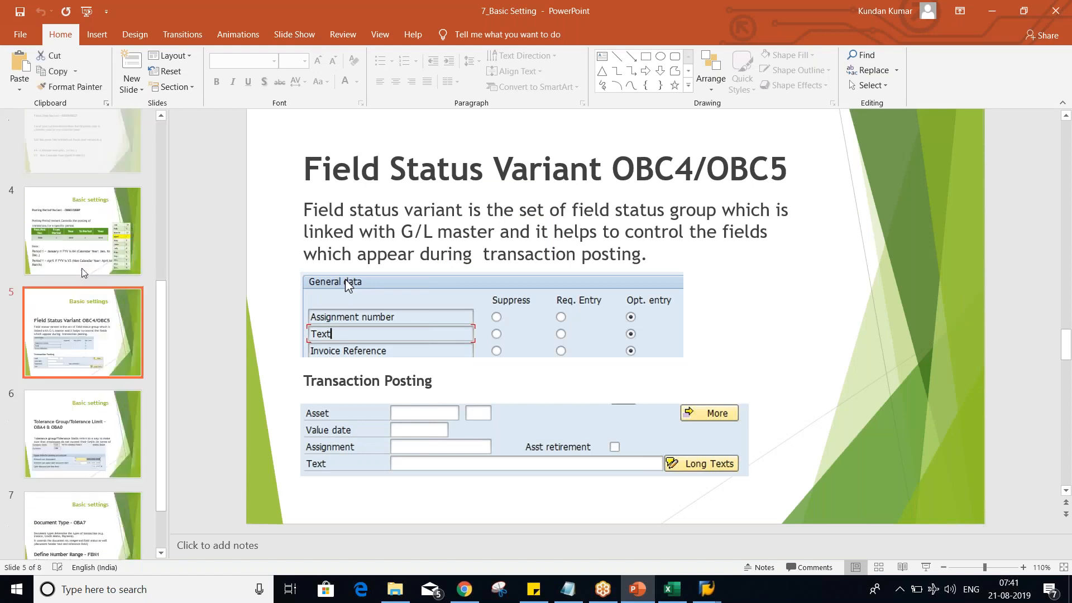
click(83, 272)
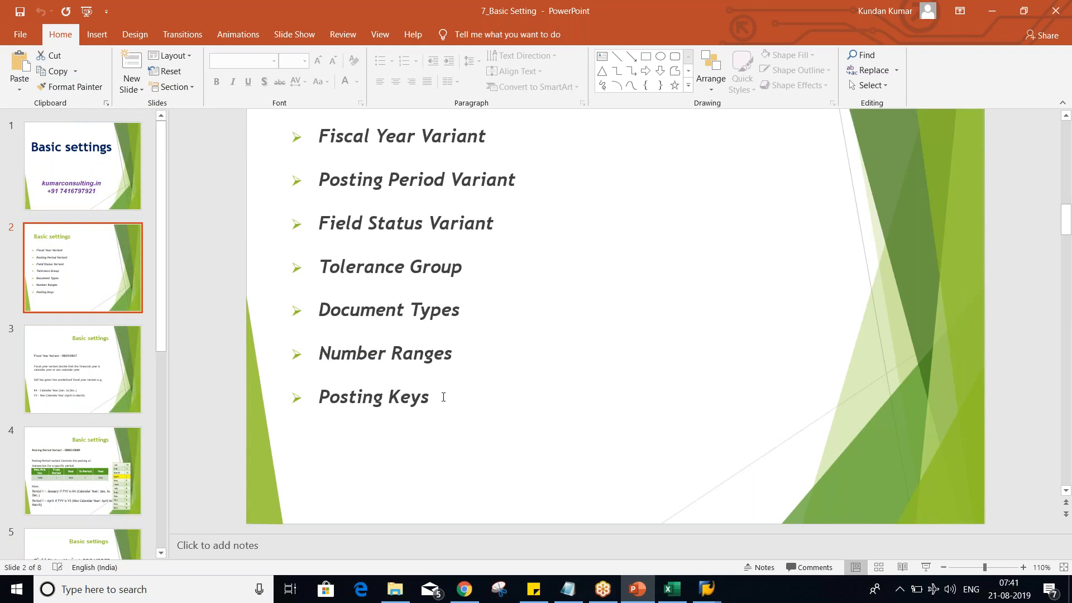
click(470, 358)
drag(463, 357, 286, 348)
key(ctrl+c)
key(Delete)
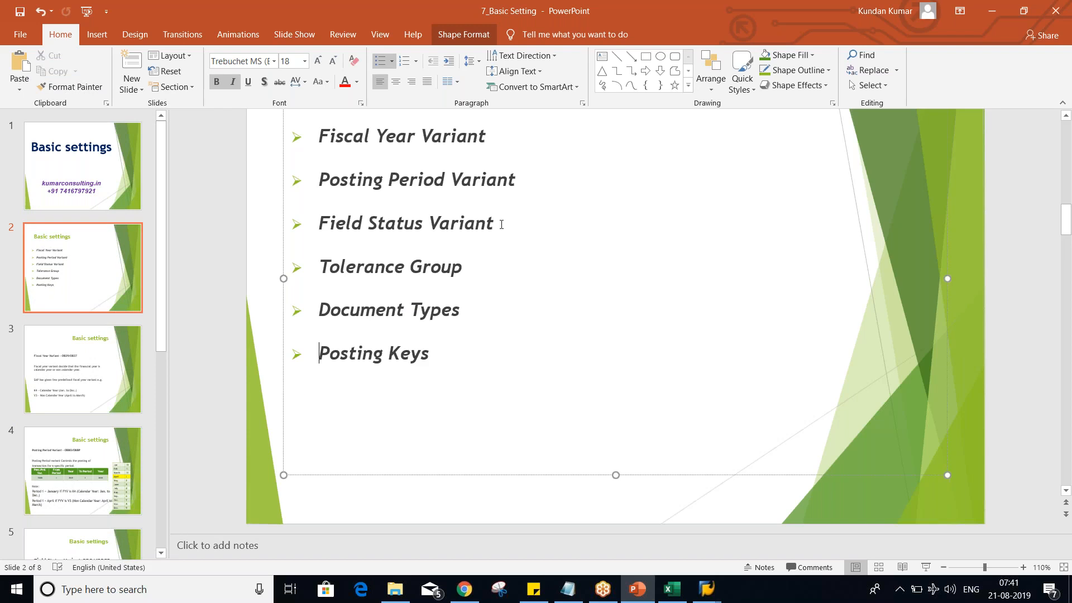
click(504, 216)
key(Return)
key(ctrl+v)
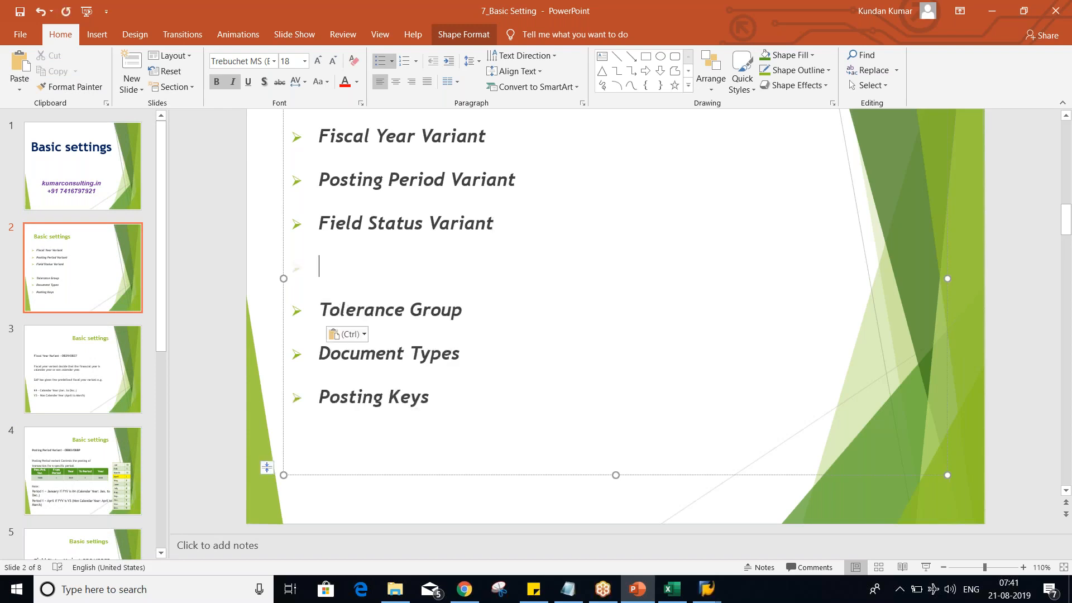
key(BackSpace)
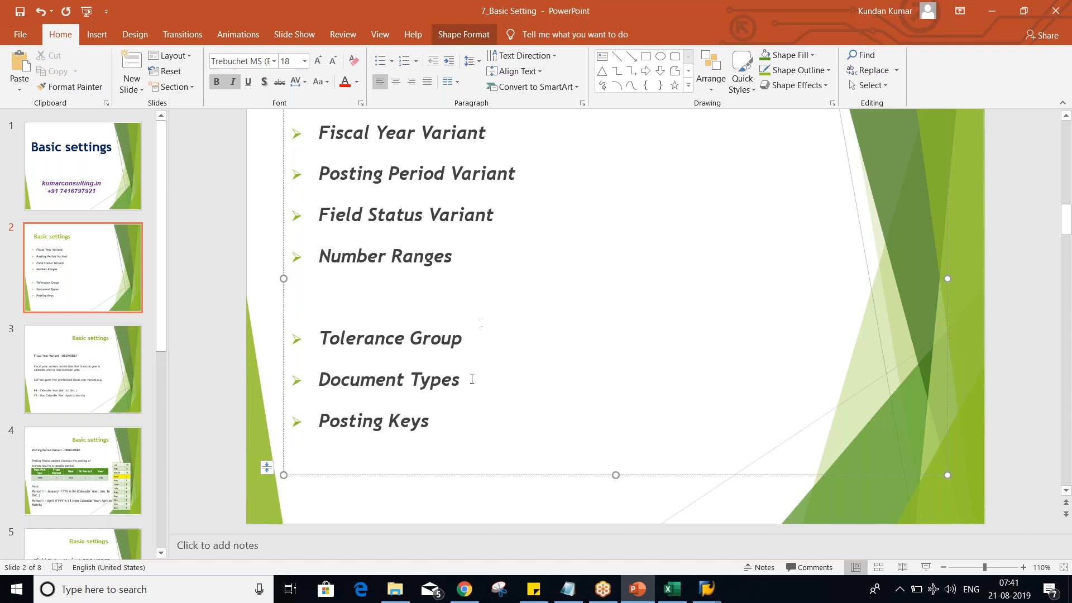
- Move the Document Types and Posting Keys bullets above Tolerance Group, remove the blank line, and save the presentation
drag(440, 430, 342, 382)
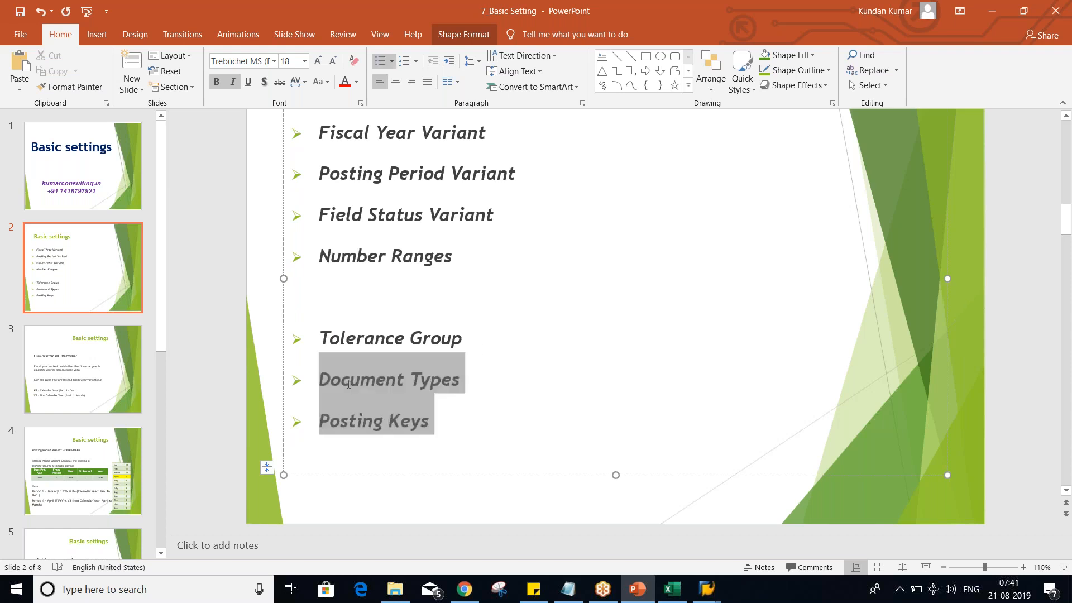
key(ctrl+x)
click(339, 313)
key(ctrl+v)
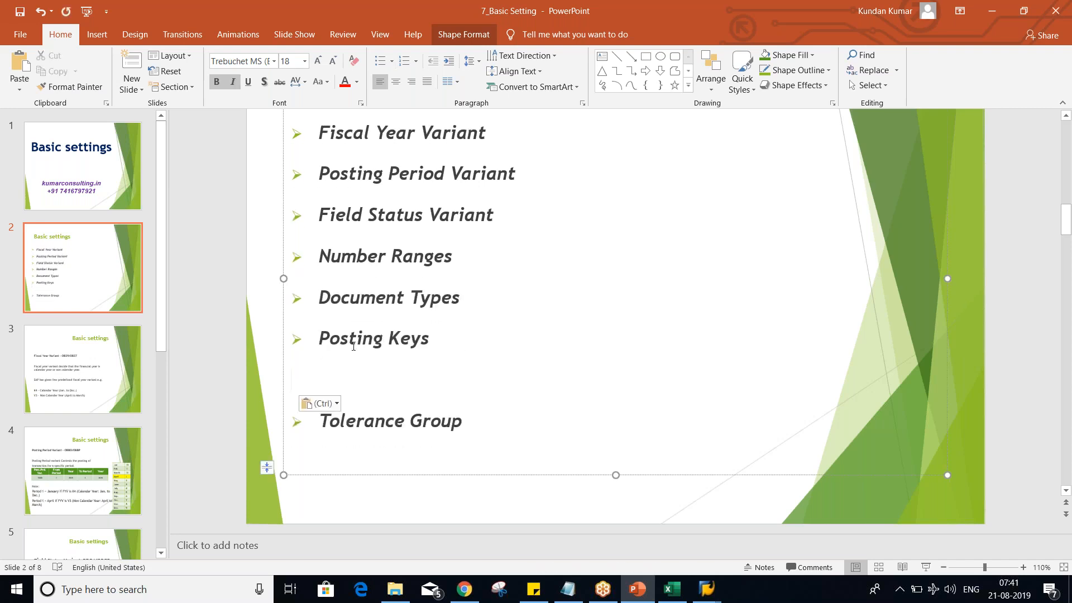
key(Delete)
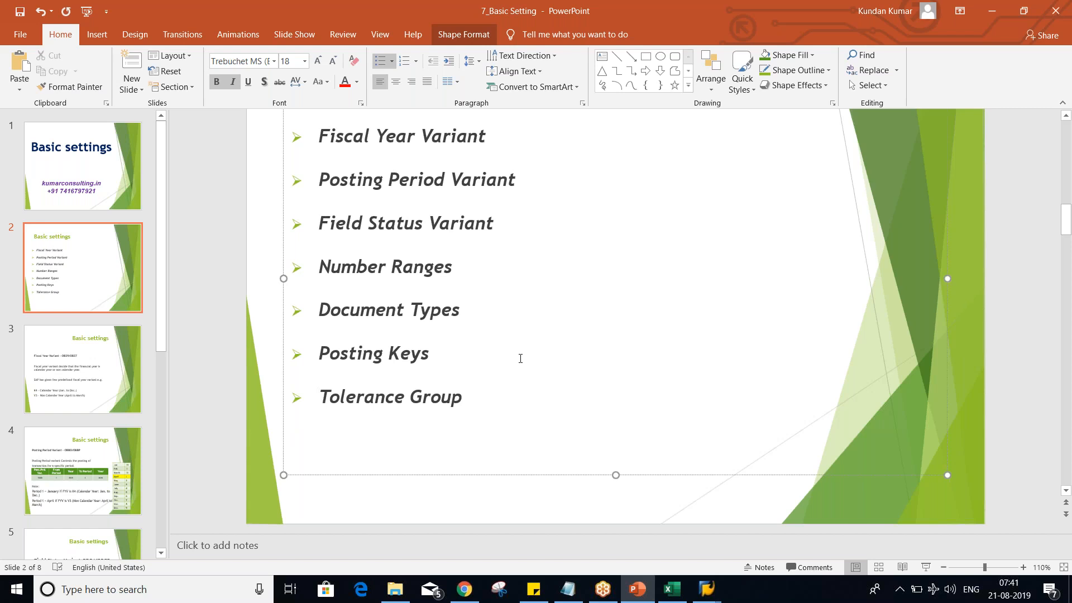
scroll(520, 358, up, 2)
click(226, 343)
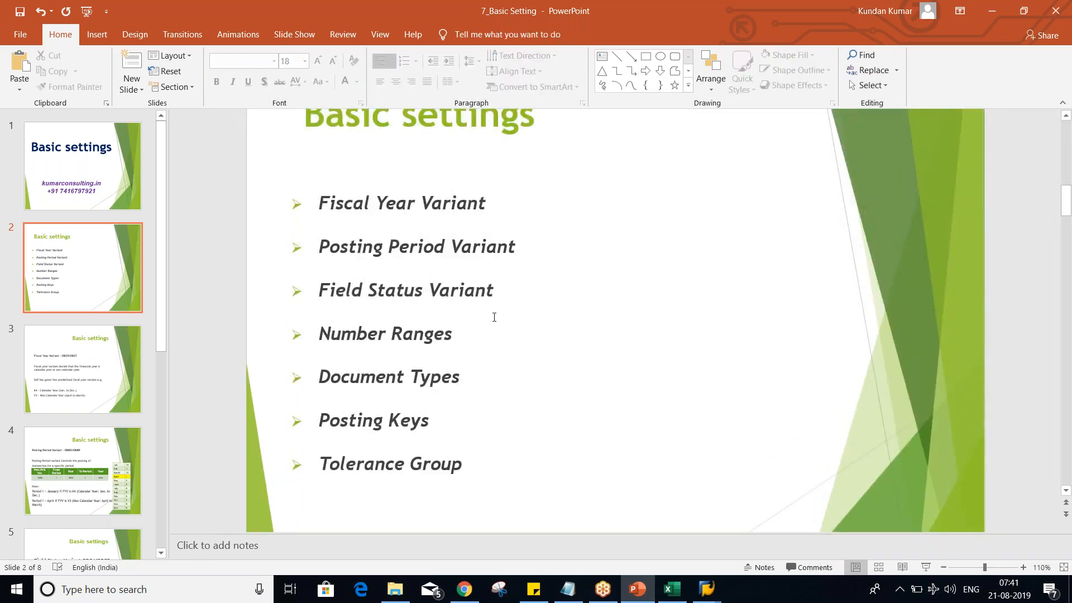
key(ctrl+s)
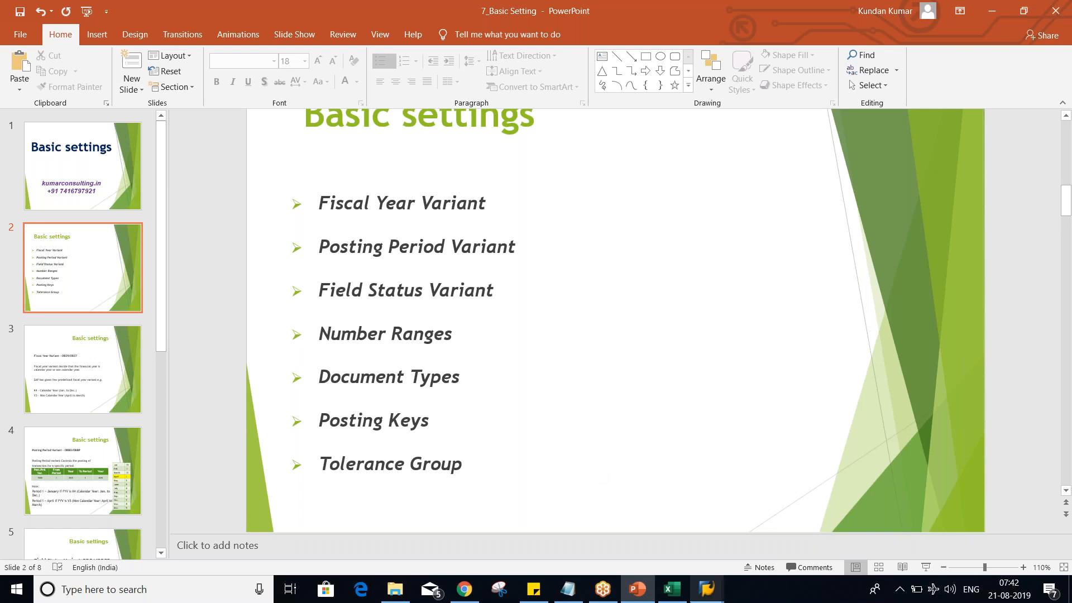
- Switch to the Class workbook in Excel and widen column C on Sheet3
click(681, 598)
click(560, 370)
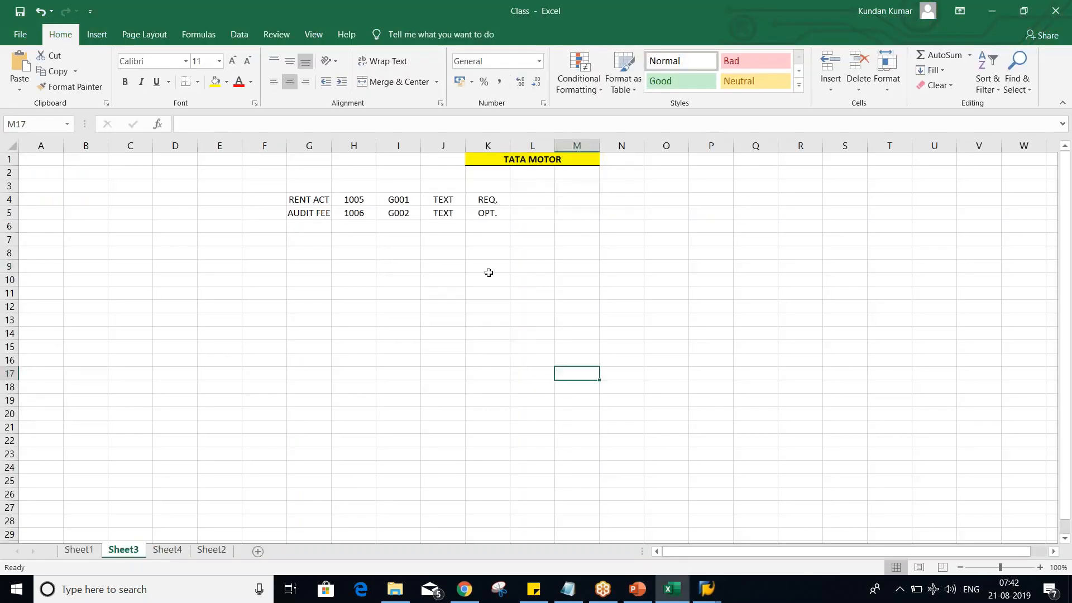
click(456, 261)
click(485, 252)
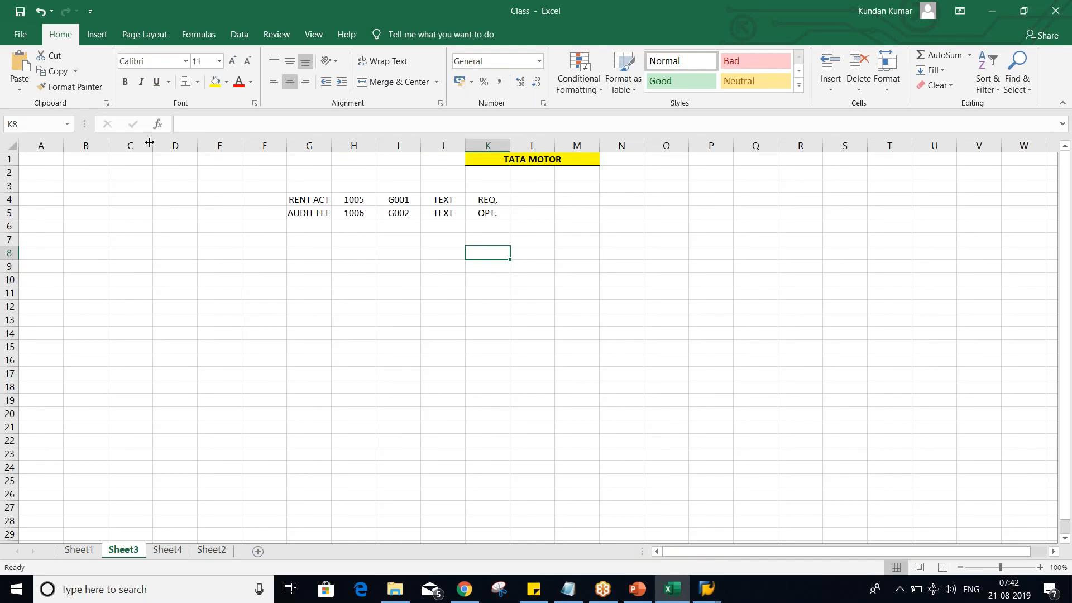
drag(198, 148, 217, 158)
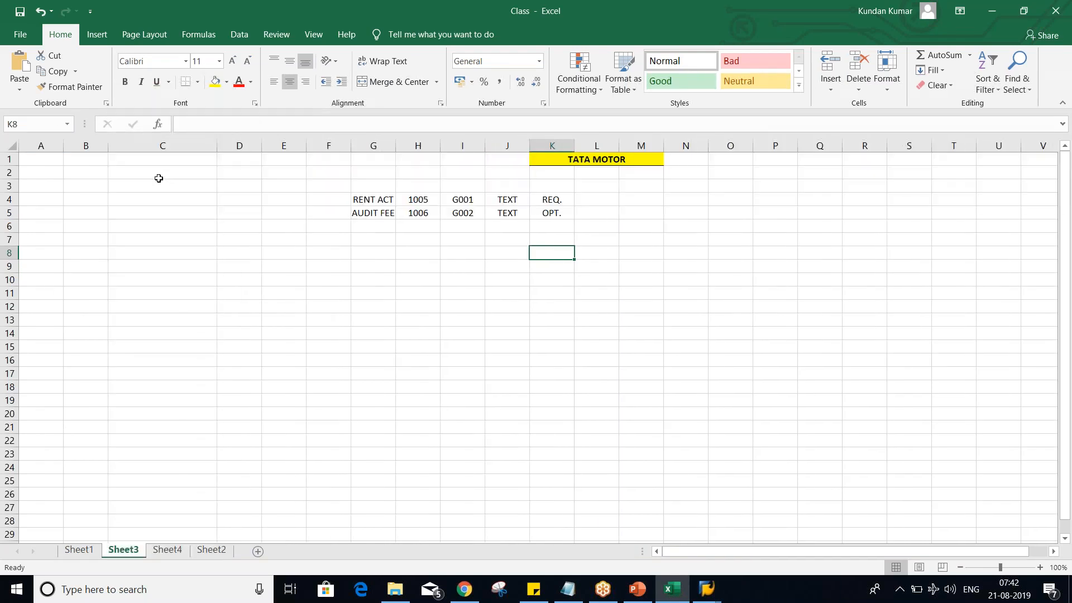
- Enter the debit line RENT ACT DR. in C2 with the amount 1000 in D2
click(365, 202)
click(157, 170)
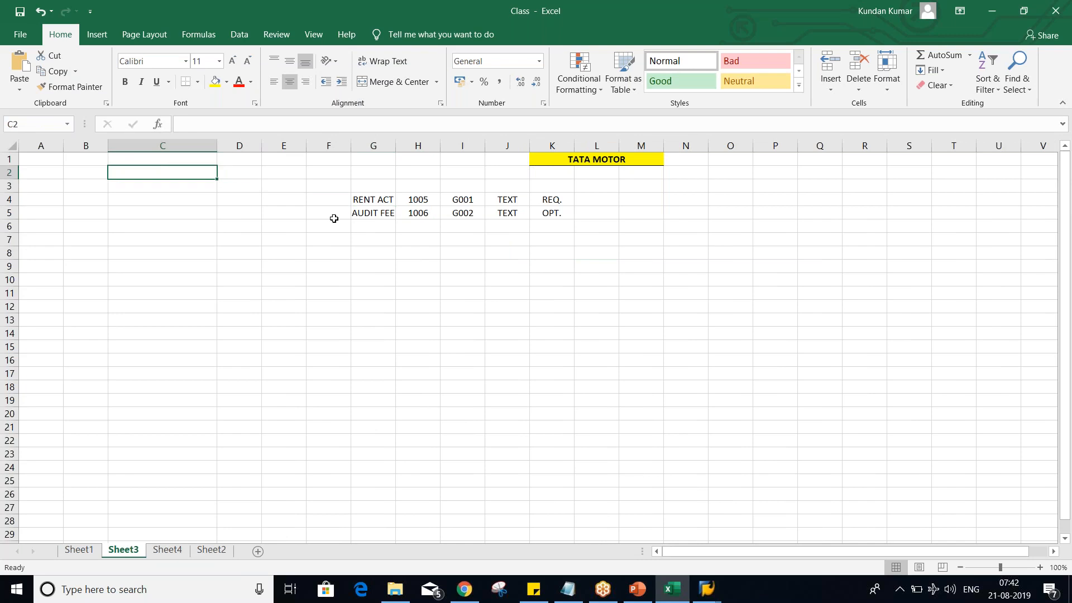
text(RENT A)
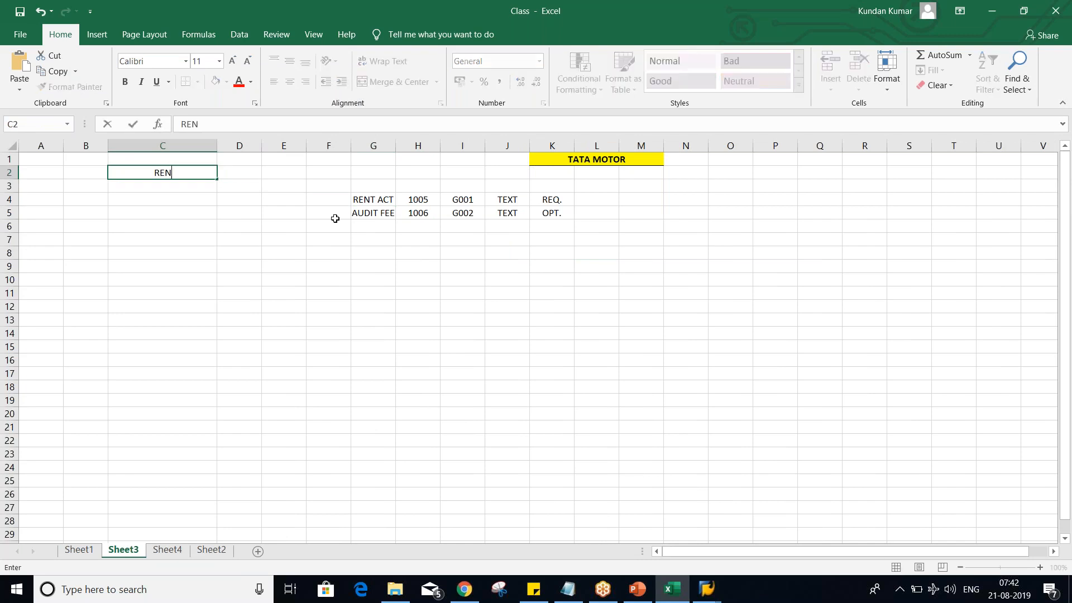
text(T ACT DR.)
key(Tab)
text(1000)
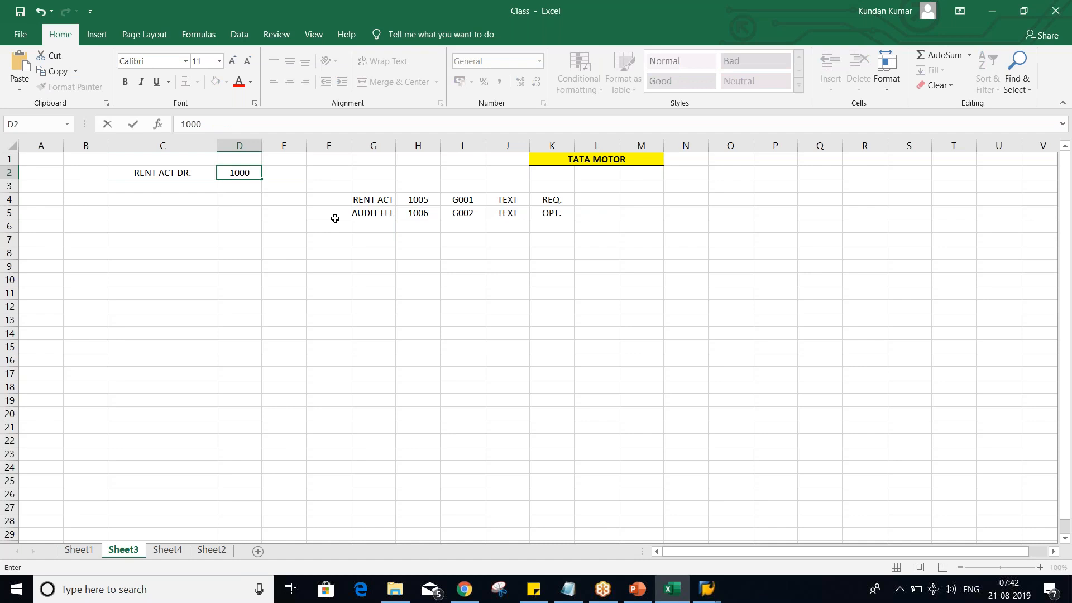
key(Return)
- Enter the credit line BANK ACT CR. in C3 with the amount 1000 in D3
text(BANK ACT)
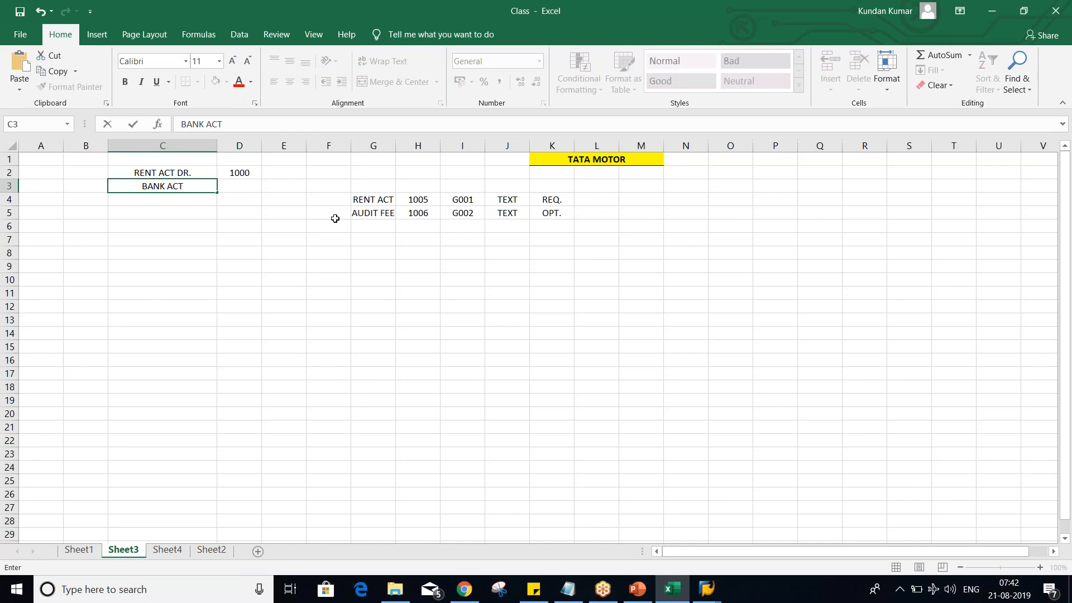
text( CR.)
key(Tab)
text(1000)
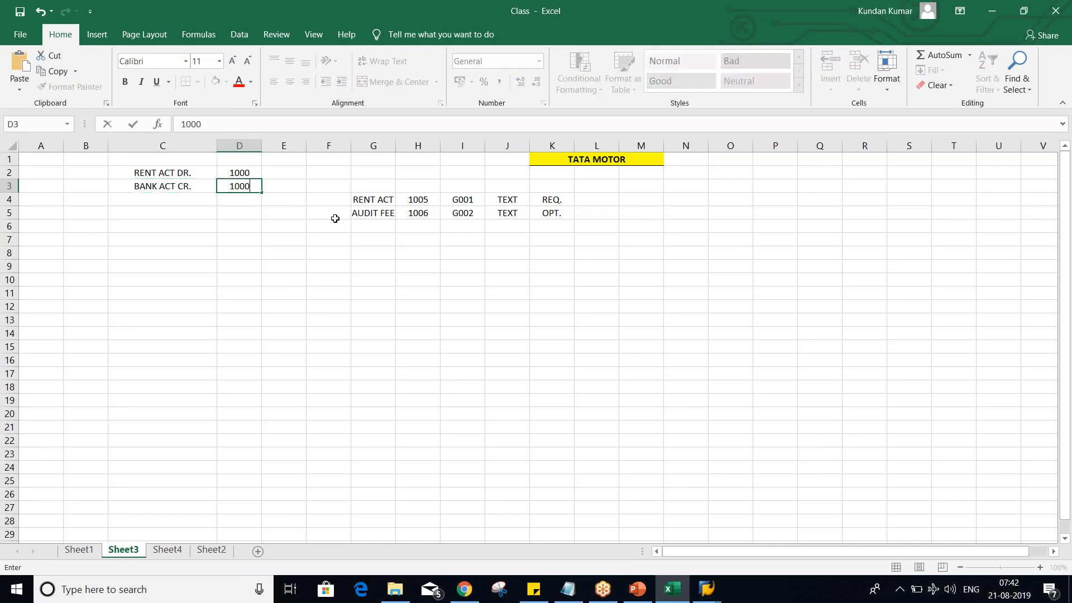
key(Return)
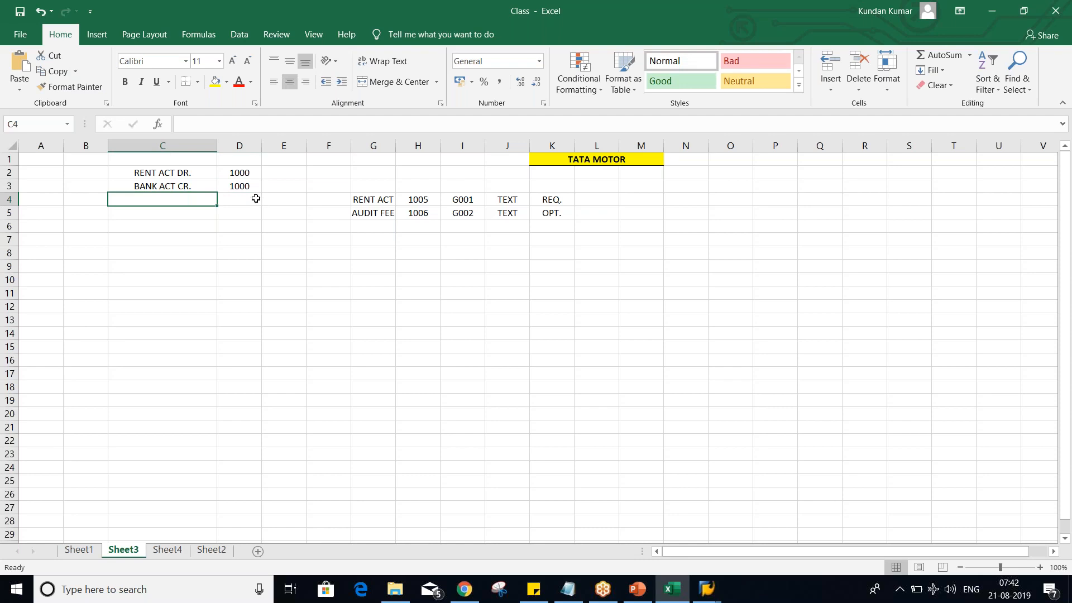
drag(184, 173, 244, 184)
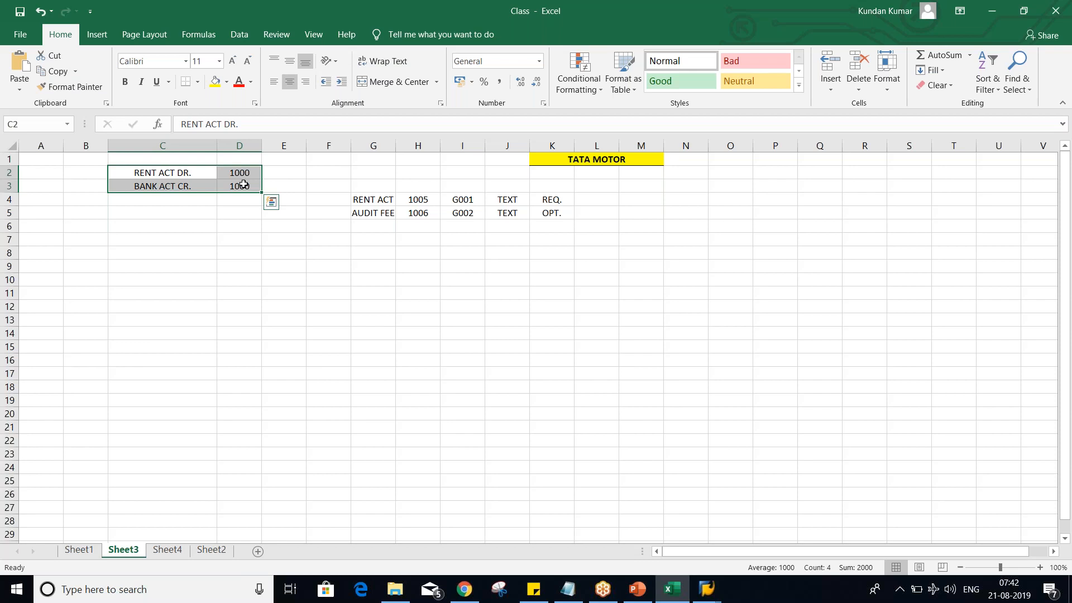
click(167, 280)
click(180, 175)
drag(180, 175, 239, 186)
click(237, 242)
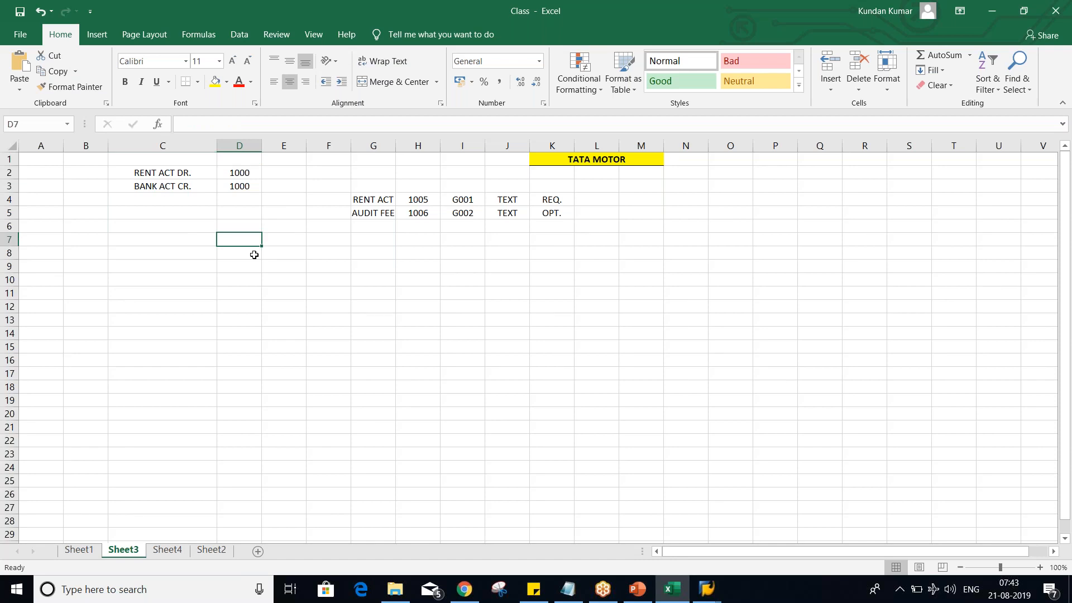
click(412, 246)
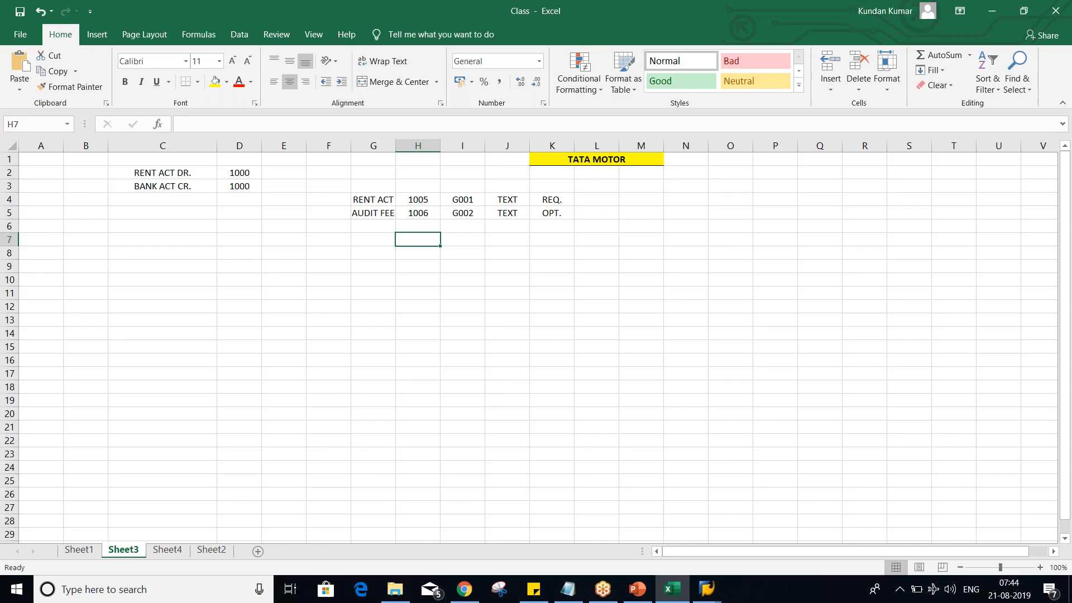
- Switch to SAP and open accounting document number range maintenance with transaction FBN1
key(alt+Tab)
key(alt+Tab)
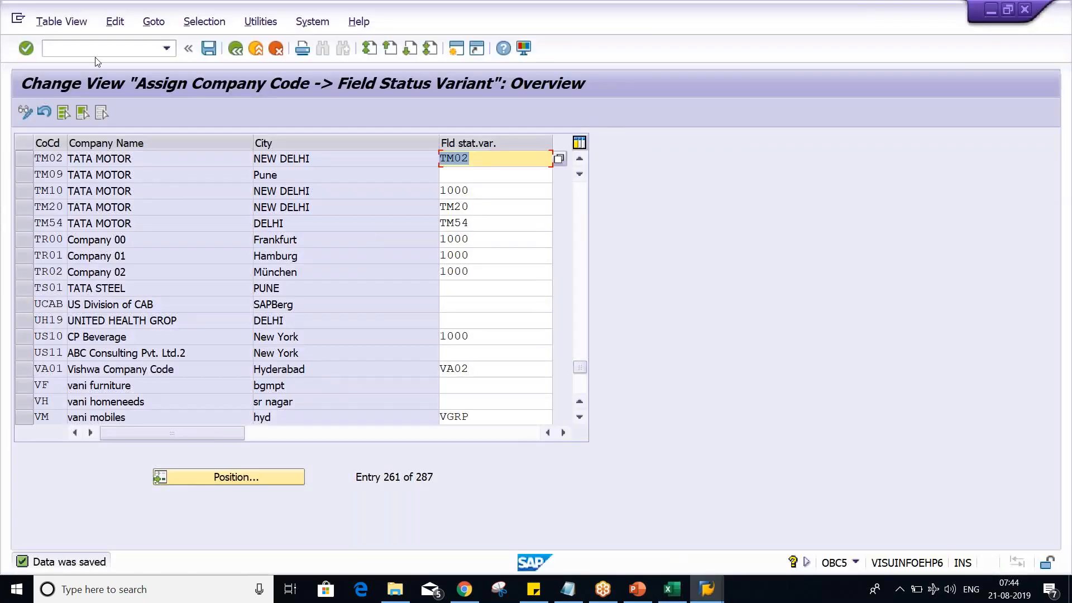
click(100, 44)
text(/N)
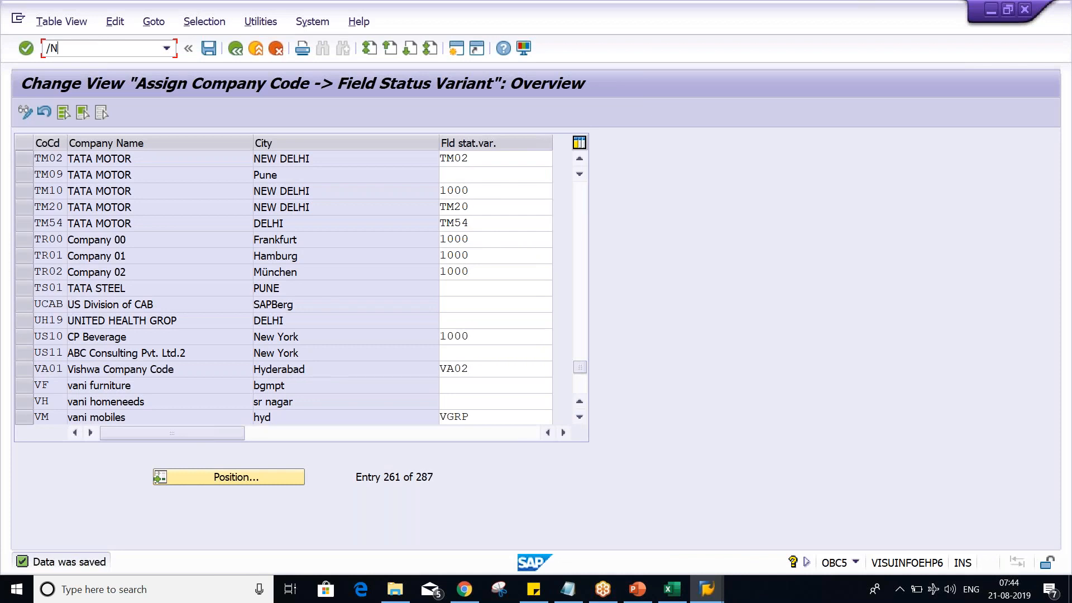
text(FBN1)
key(Return)
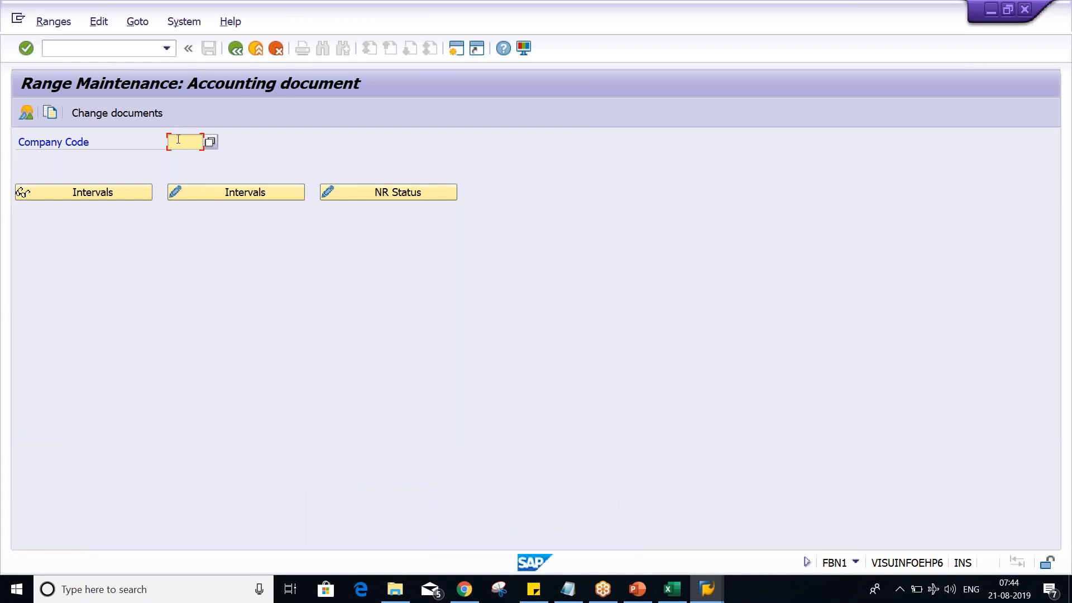
- Switch back to Excel and give the journal entry in C2:D3 a thick outside border and yellow fill
click(685, 595)
drag(182, 175, 239, 186)
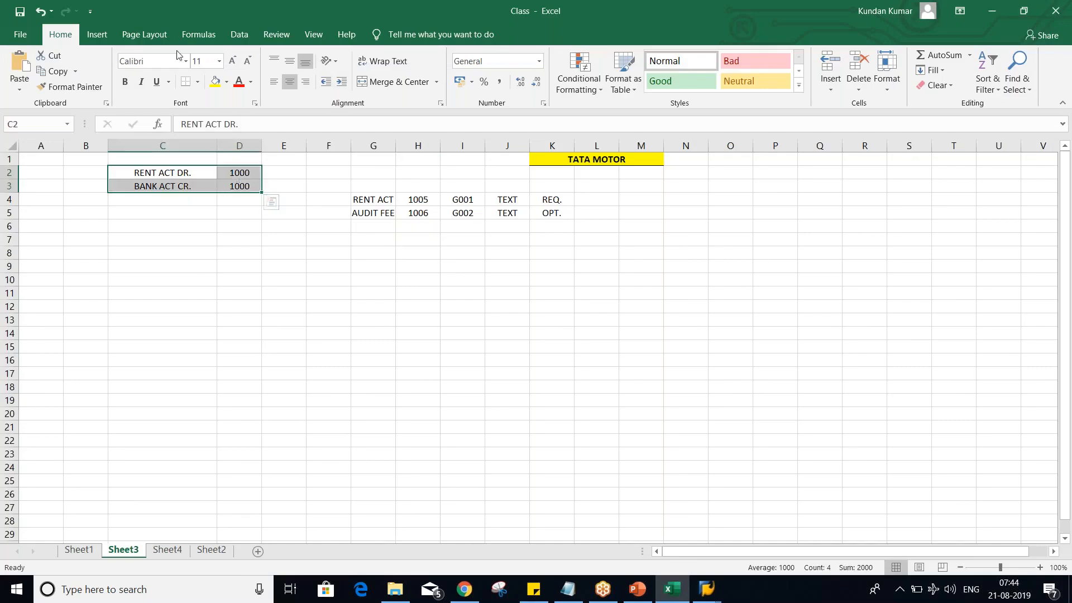
click(199, 85)
click(223, 235)
click(215, 81)
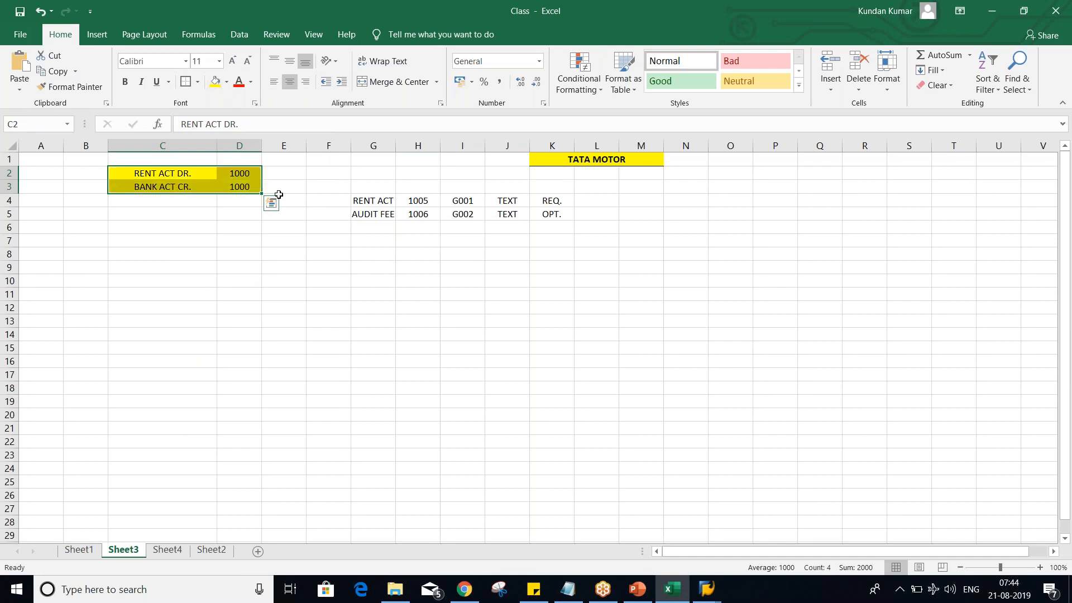
- Enter the document number 1000 in C4, directly below the journal entry
click(178, 213)
click(178, 199)
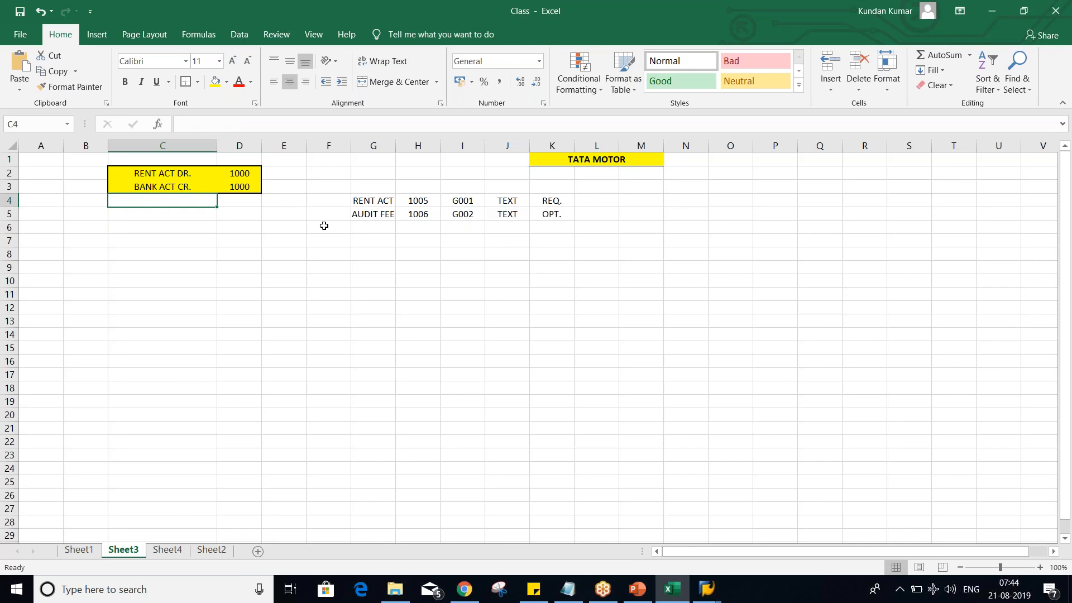
text(1)
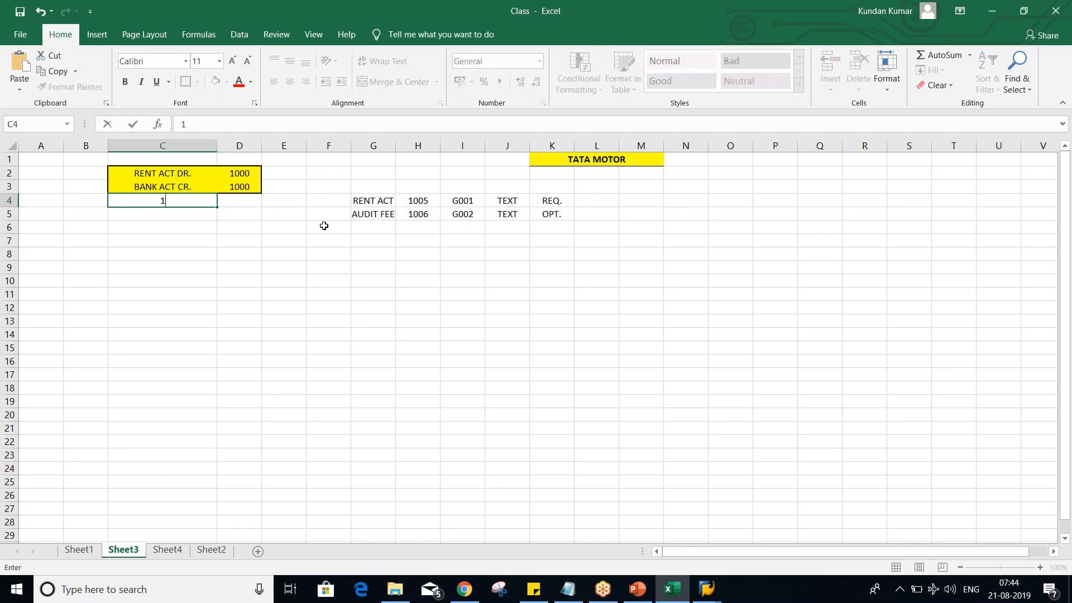
text(000)
key(Return)
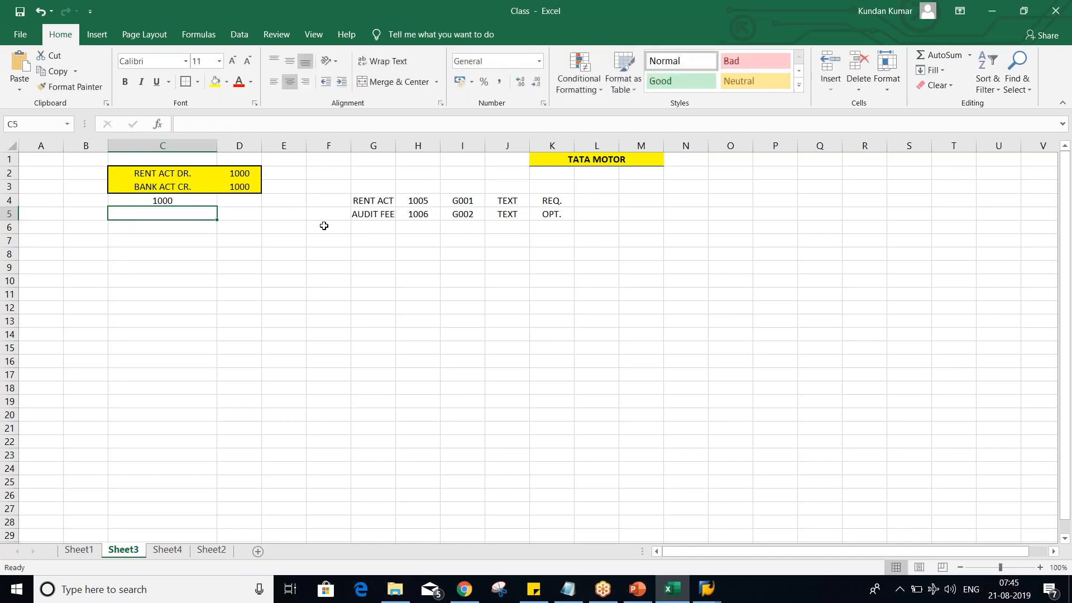
- Change both the rent debit and bank credit amounts in D2 and D3 to 4500
click(229, 175)
key(Right)
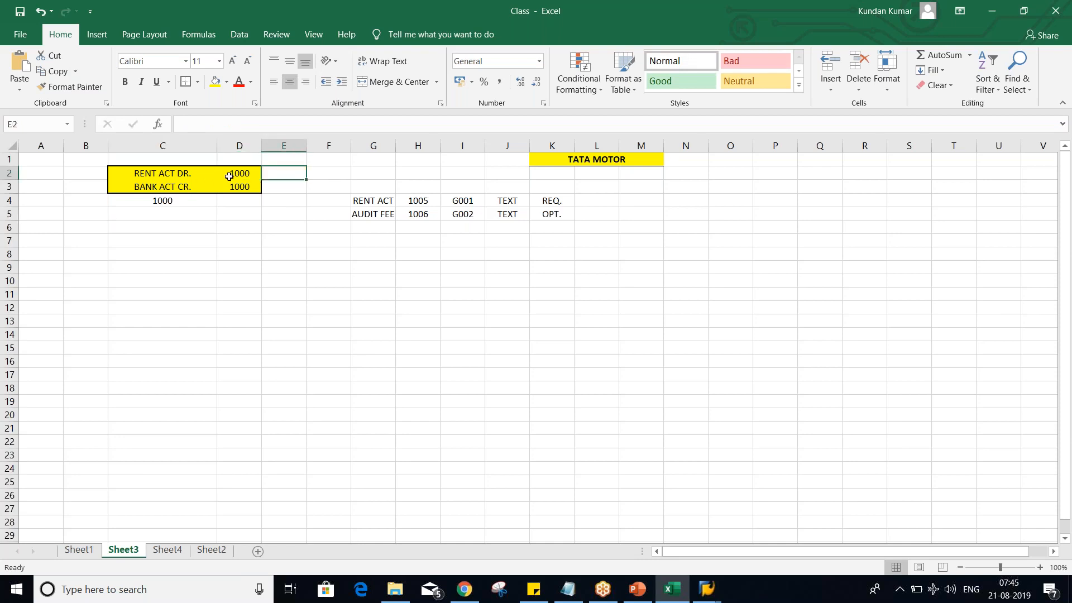
click(232, 174)
text(4500)
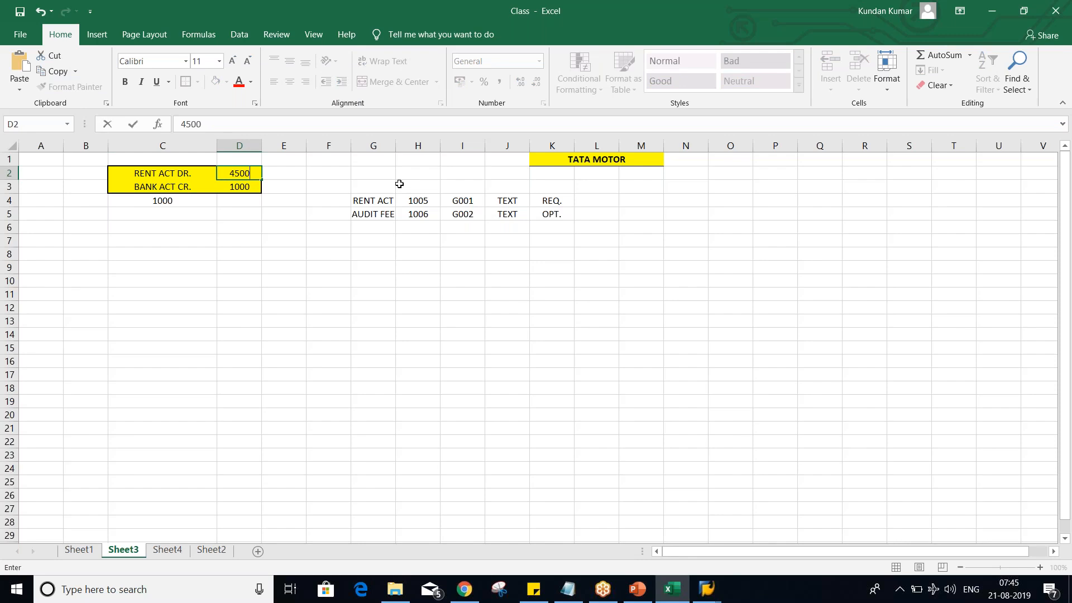
key(Return)
key(Delete)
text(4500)
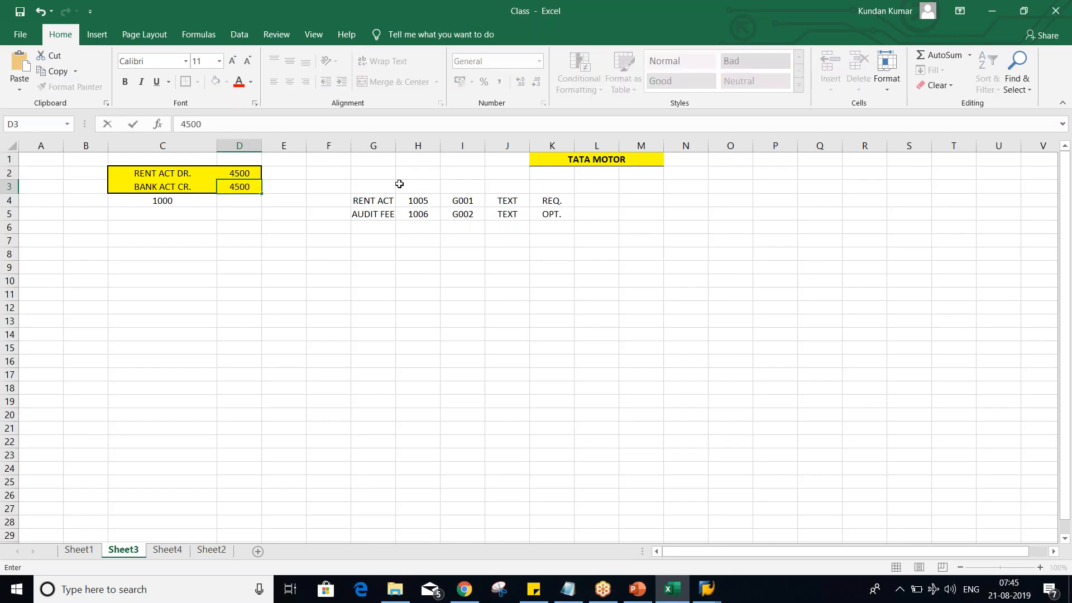
key(Return)
- Continue the document numbers below 1000 with 1001 in C5 and 1002 in C6
click(183, 199)
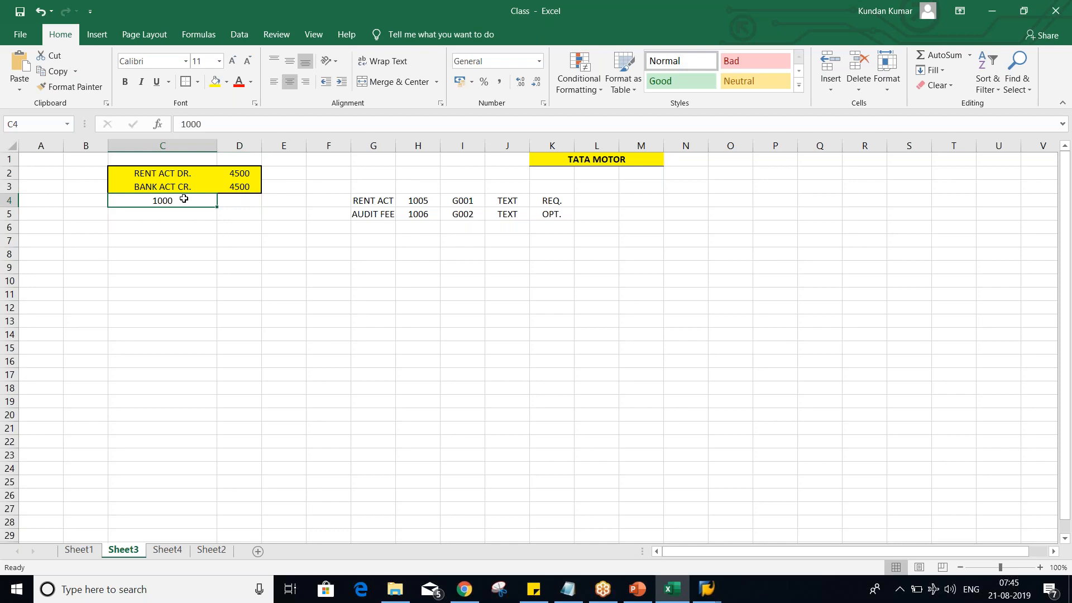
click(181, 215)
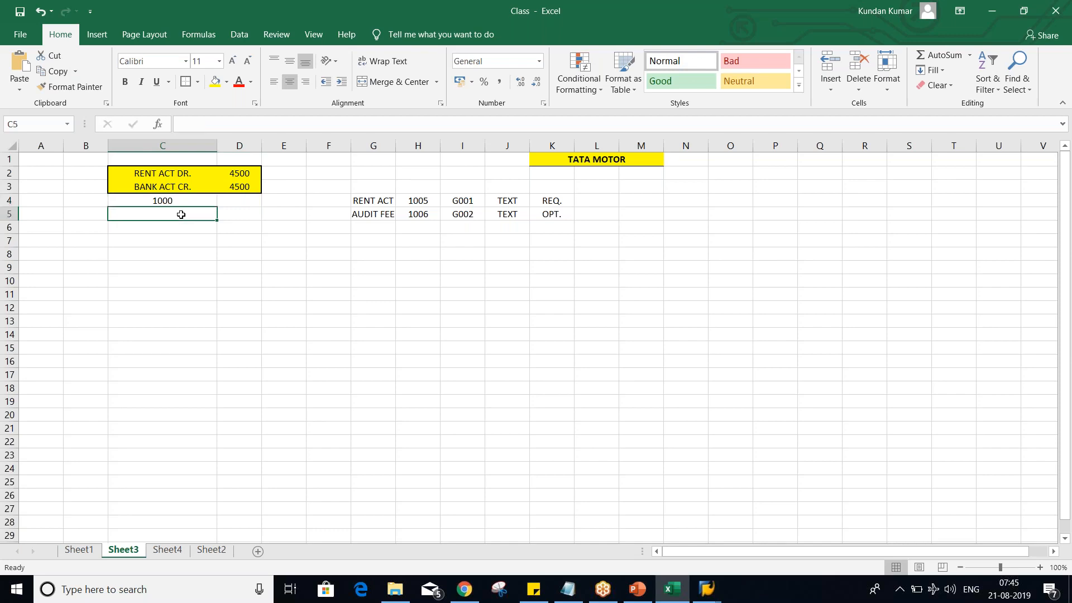
text(1001)
key(Return)
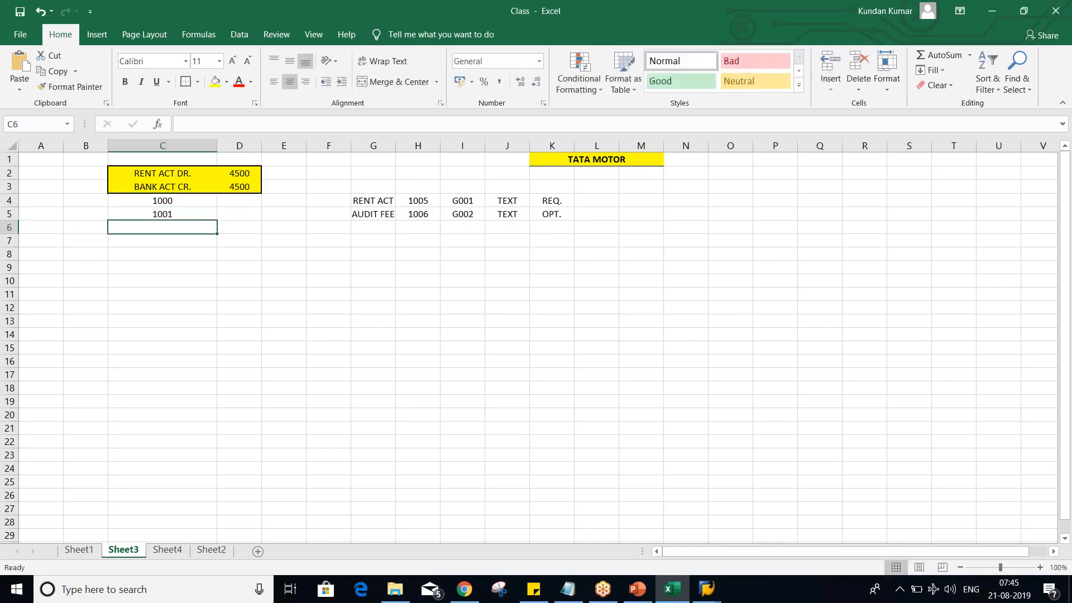
text(1002)
key(Return)
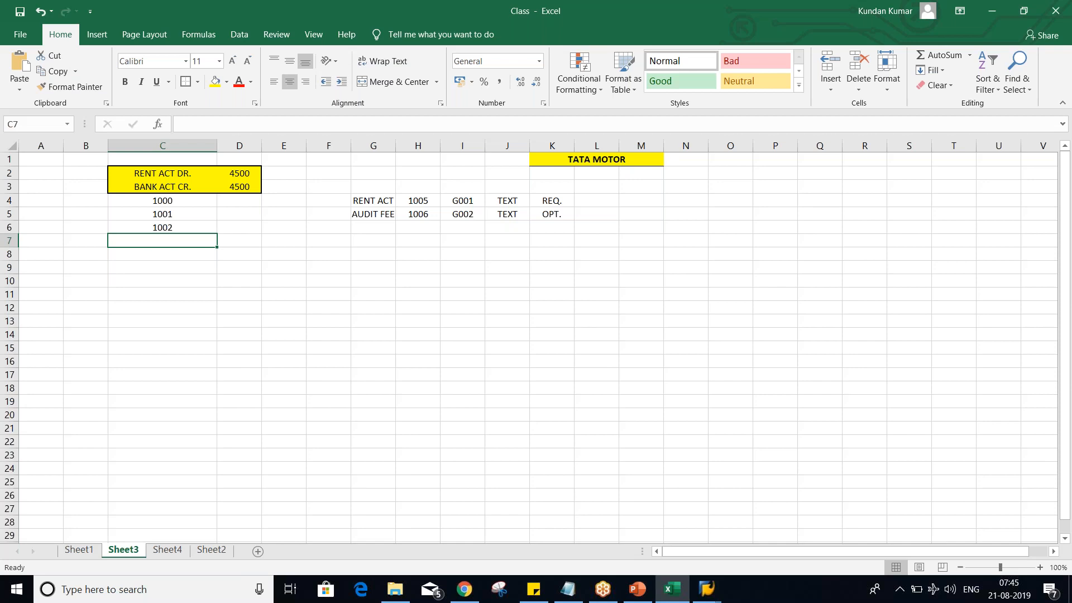
- Switch to SAP and open the number range intervals of company code TM02 for changing
key(alt+Tab)
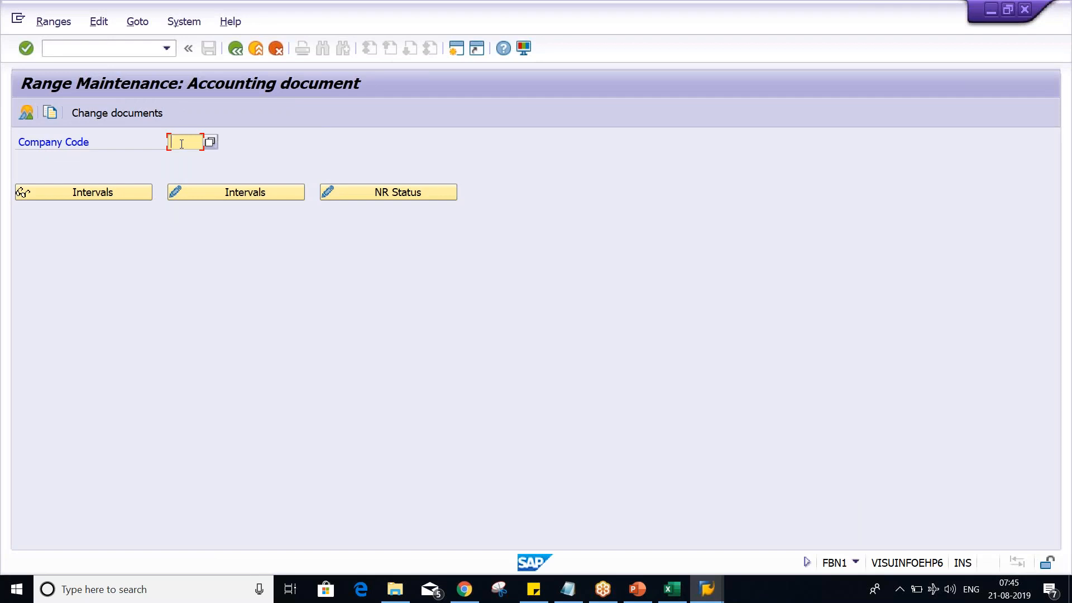
text(TM02)
click(239, 192)
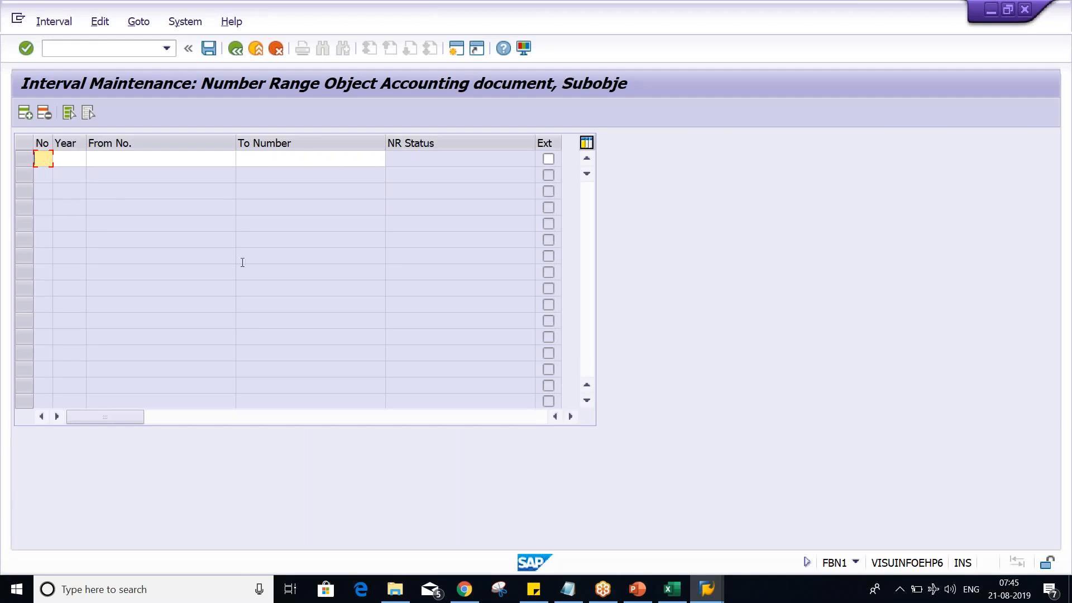
- Enter number range interval 01 for year 2019, running from 1000 to 1999
text(01)
key(Tab)
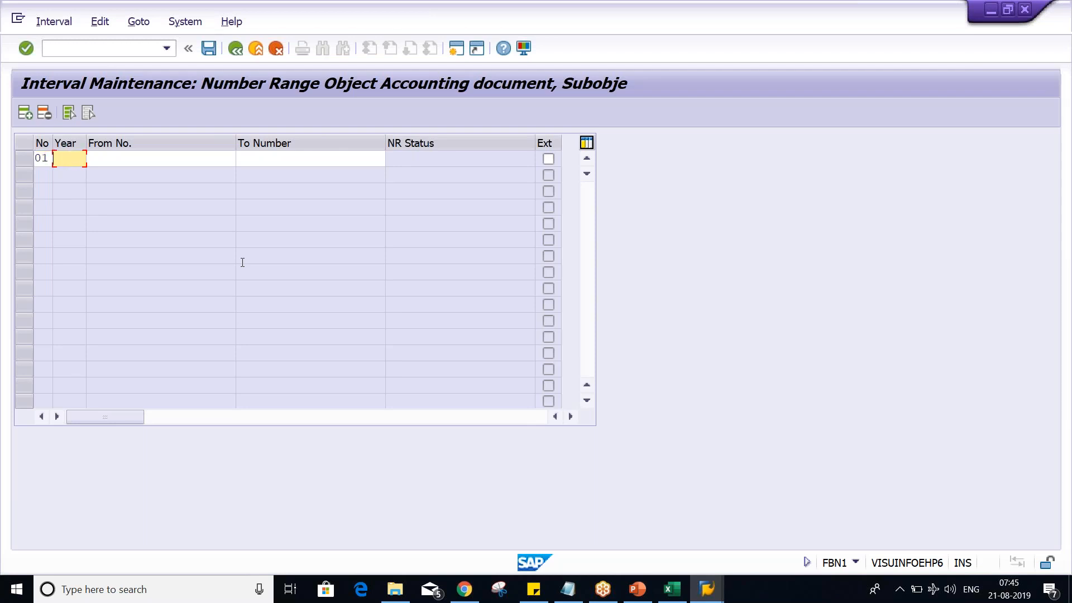
text(2019)
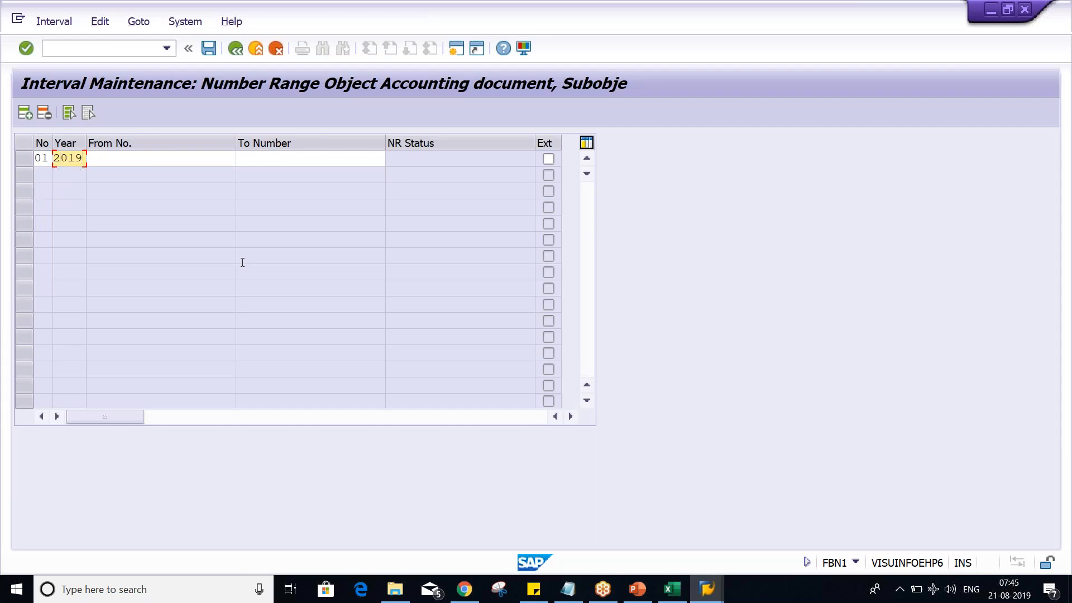
key(Tab)
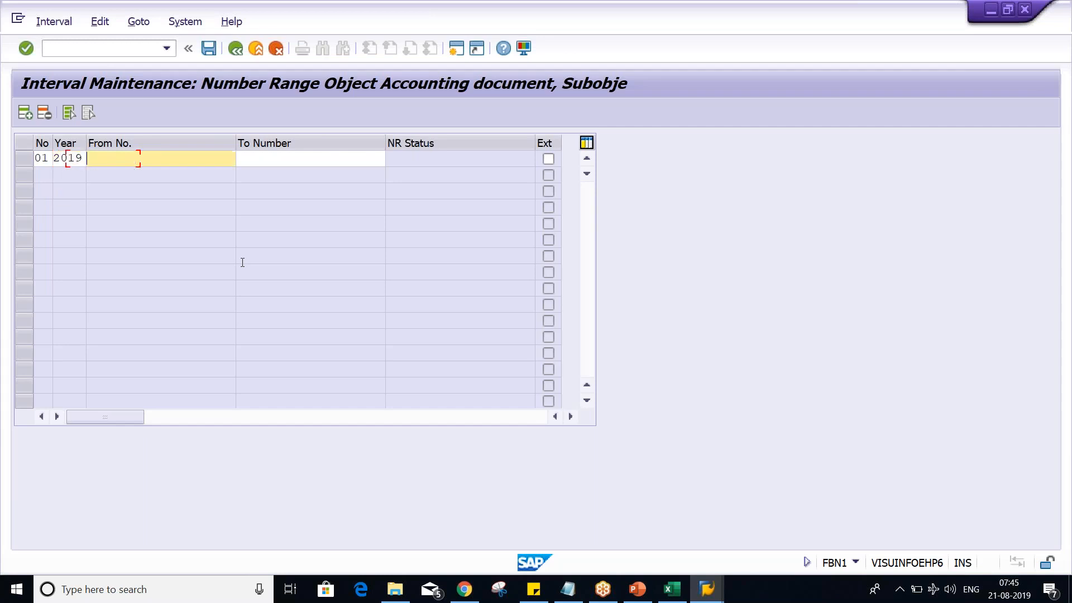
text(1000)
key(Tab)
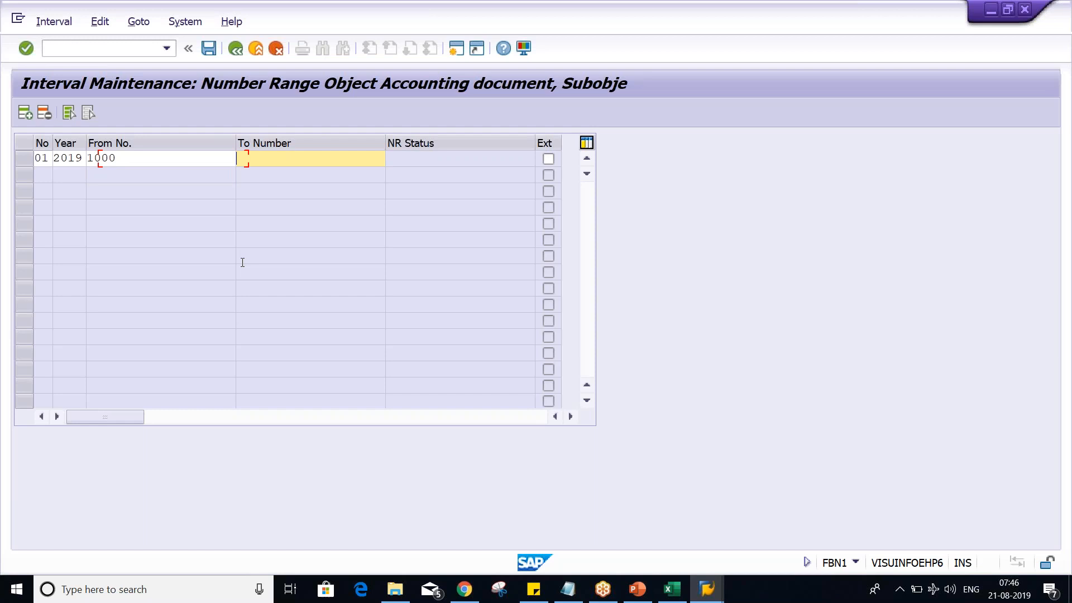
text(1999)
key(Return)
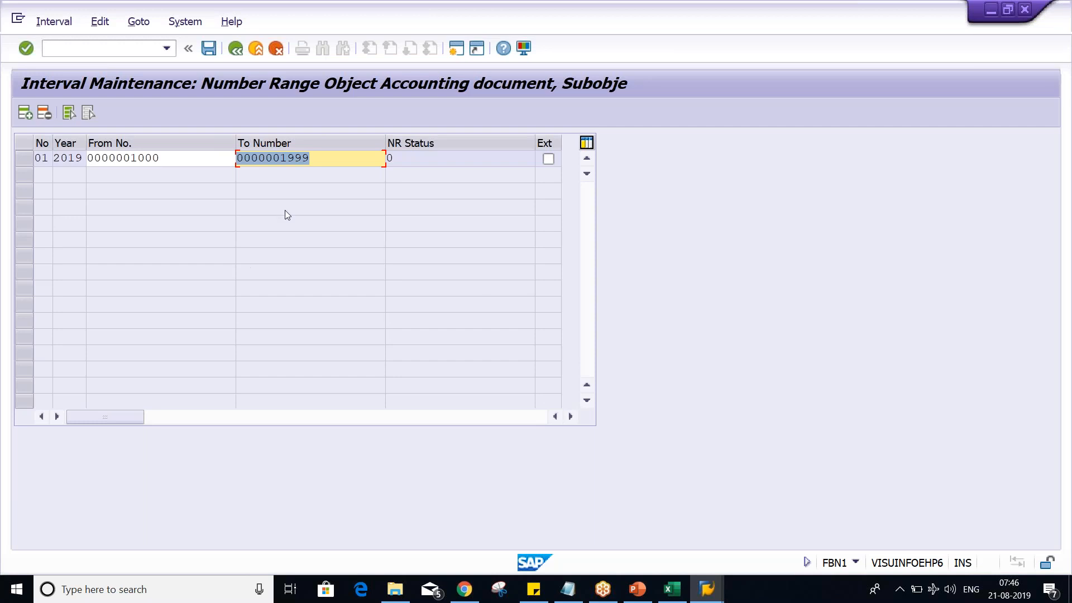
- Check the start and end numbers of interval 01 for 2019, and save the number range
click(197, 161)
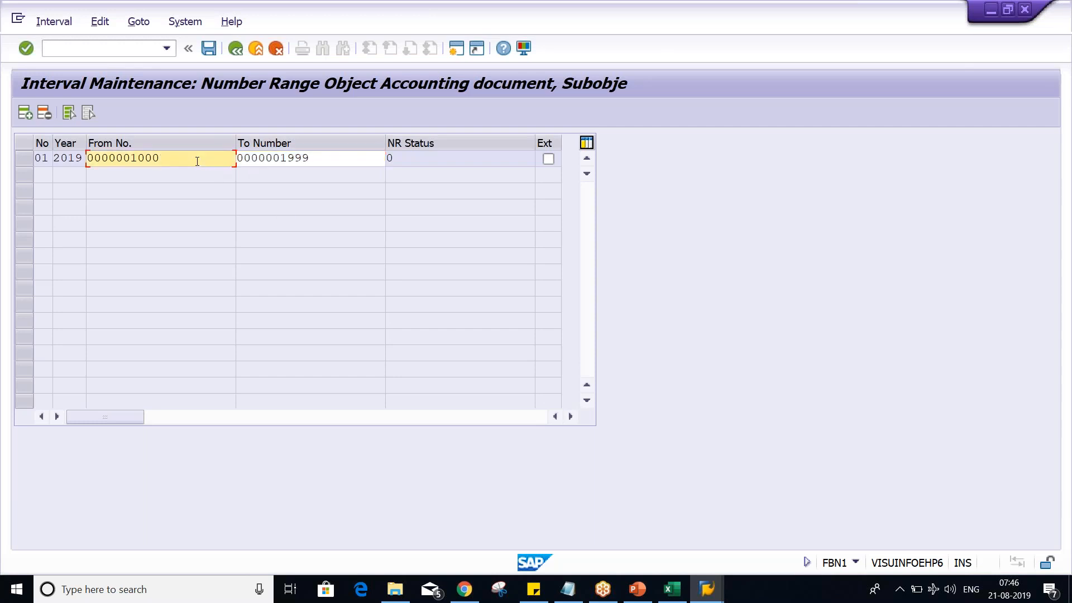
drag(166, 157, 131, 158)
click(198, 162)
click(343, 165)
key(ctrl+s)
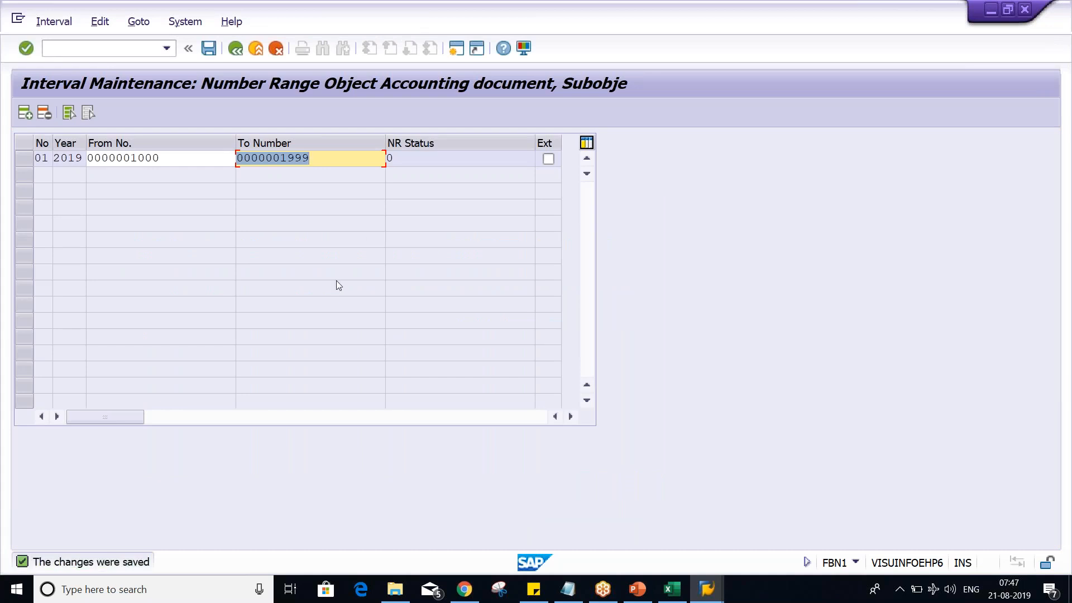
- Review the start number, end number and number range status of the saved 2019 interval
click(189, 165)
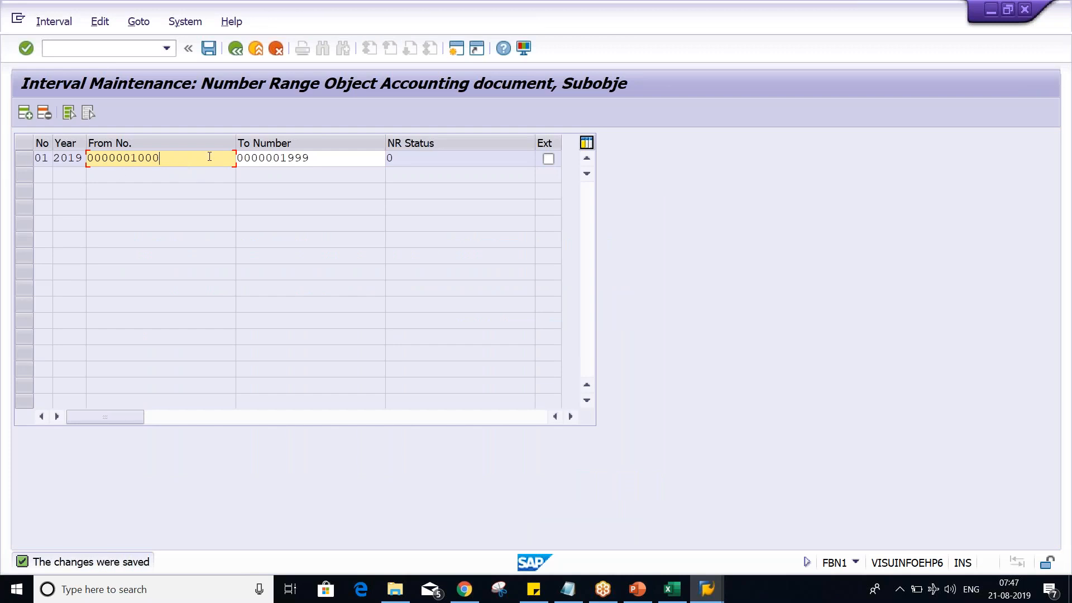
drag(180, 153, 129, 146)
drag(328, 159, 275, 160)
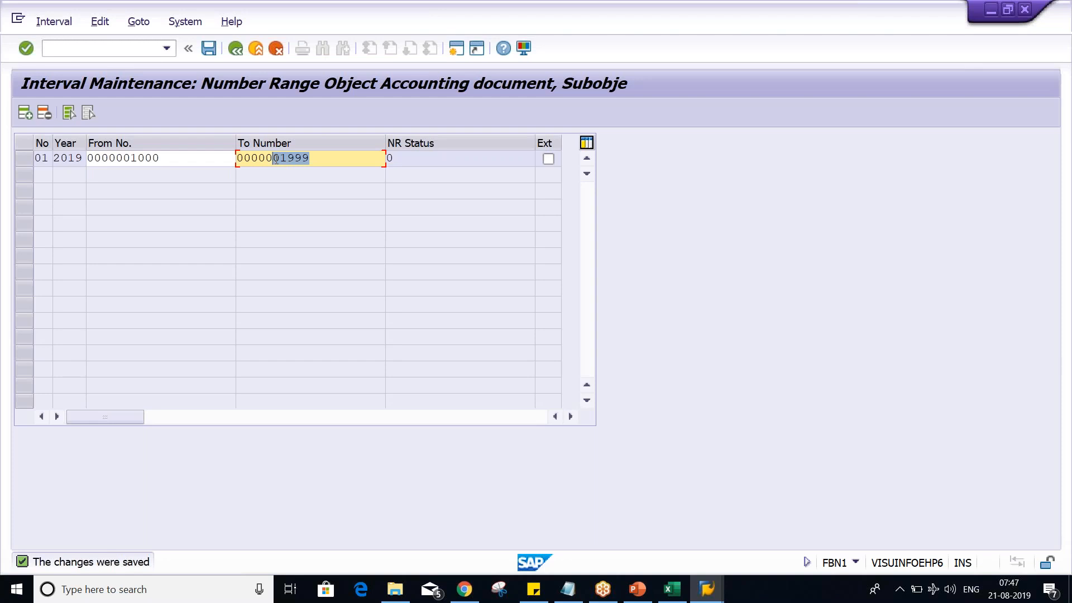
key(Return)
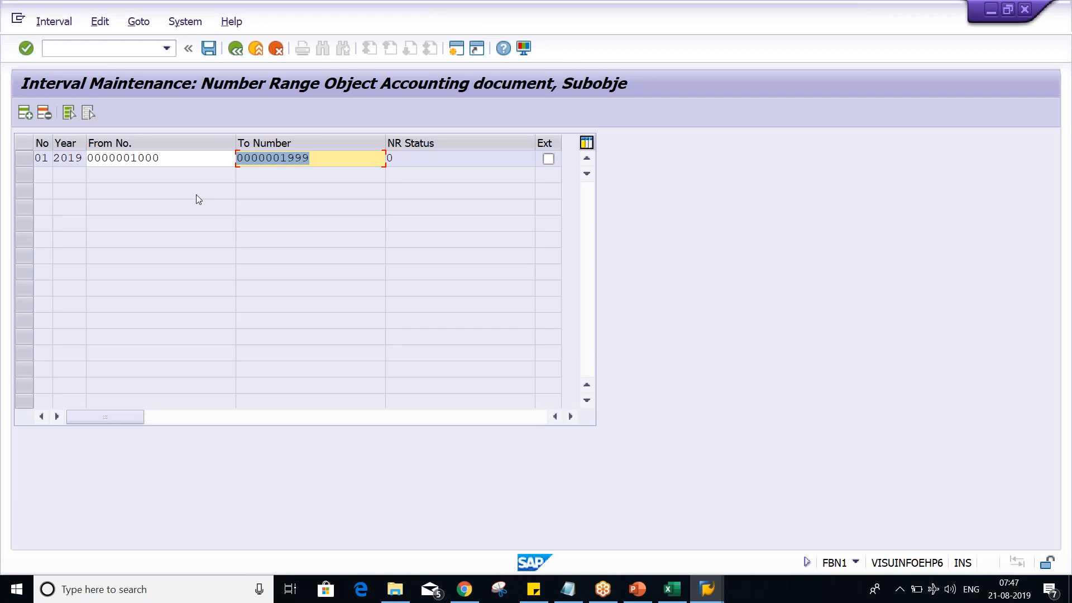
click(178, 161)
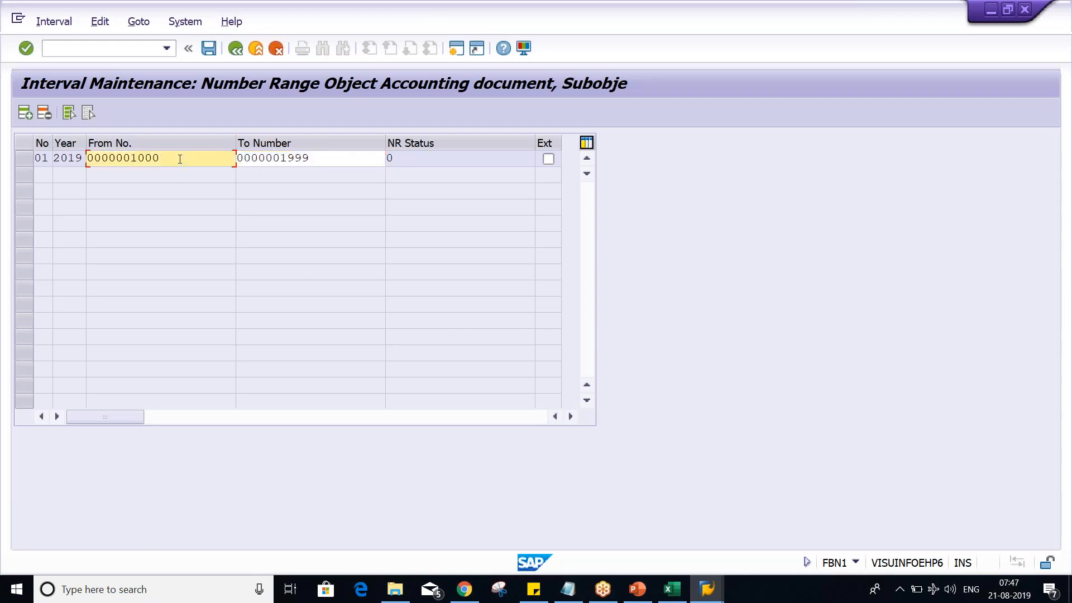
click(417, 163)
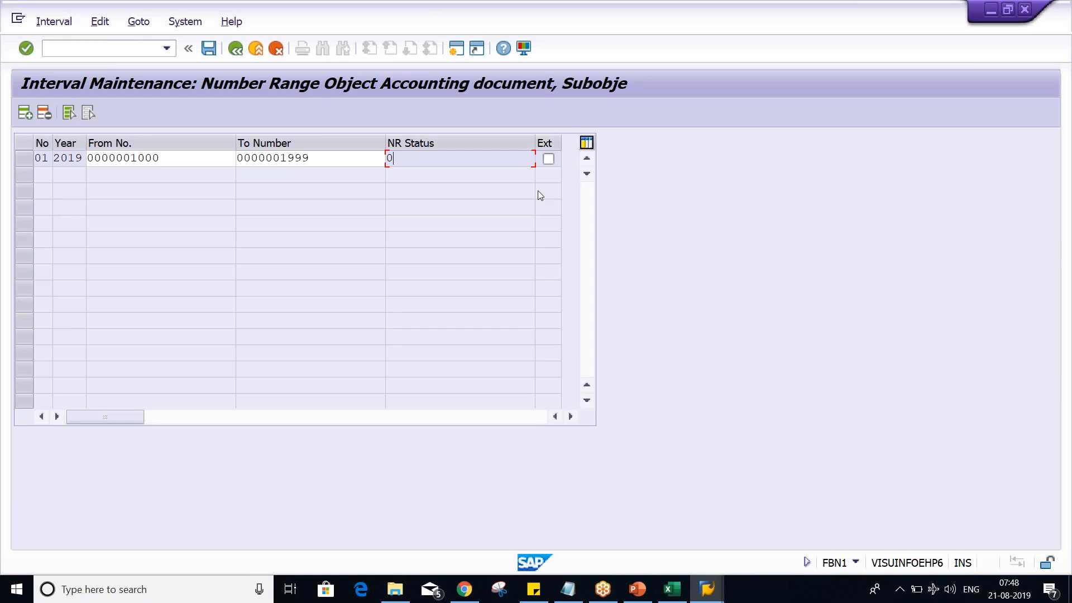
- Turn external numbering on for the 2019 interval and off again to demonstrate the option
click(930, 446)
mouse_move(555, 130)
mouse_down()
mouse_move(523, 140)
mouse_move(535, 166)
mouse_move(561, 167)
mouse_move(572, 144)
mouse_move(554, 130)
mouse_up()
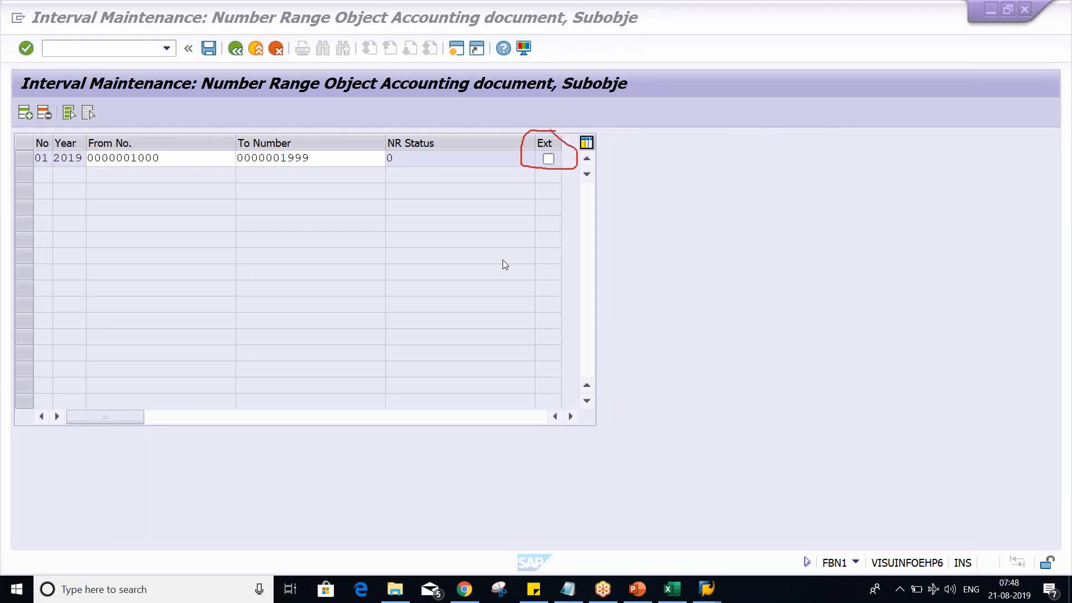
click(548, 161)
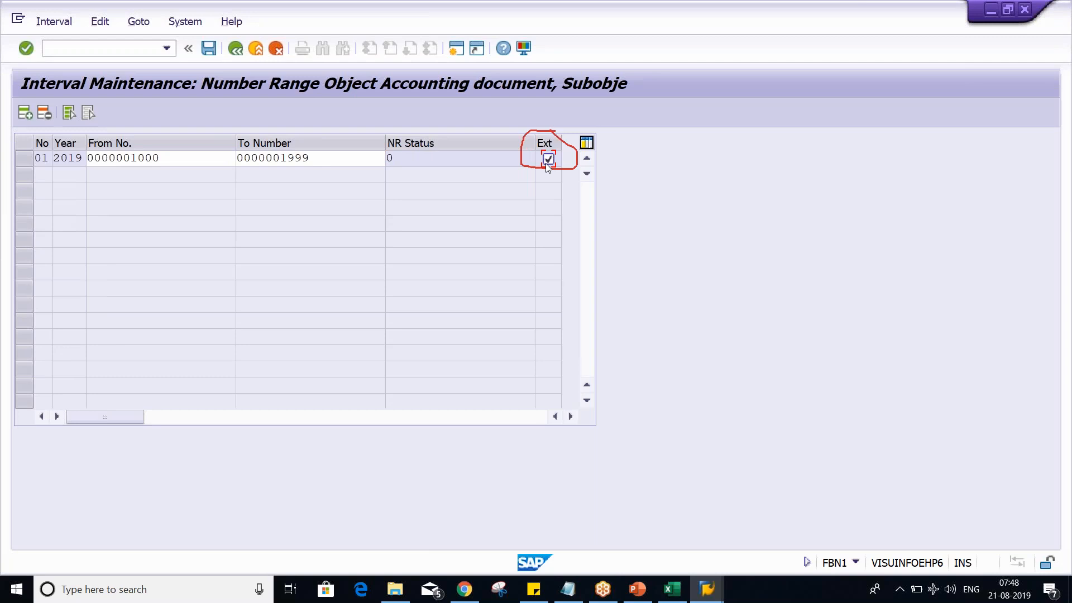
click(546, 162)
click(1027, 450)
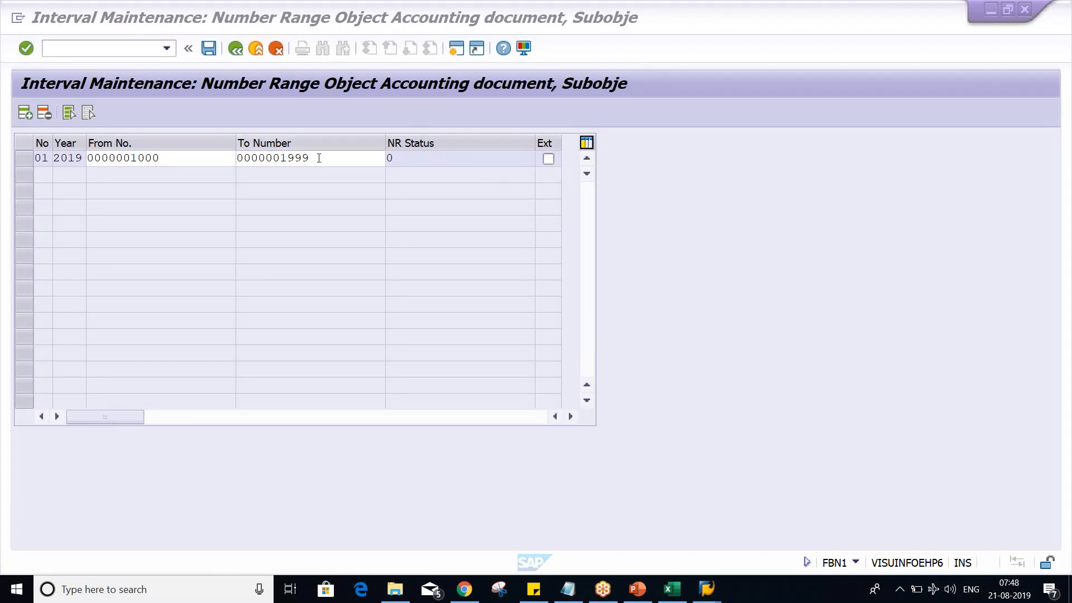
- Switch to Excel and examine the bank credit line in C3 and the first document number in C4
click(672, 589)
click(187, 186)
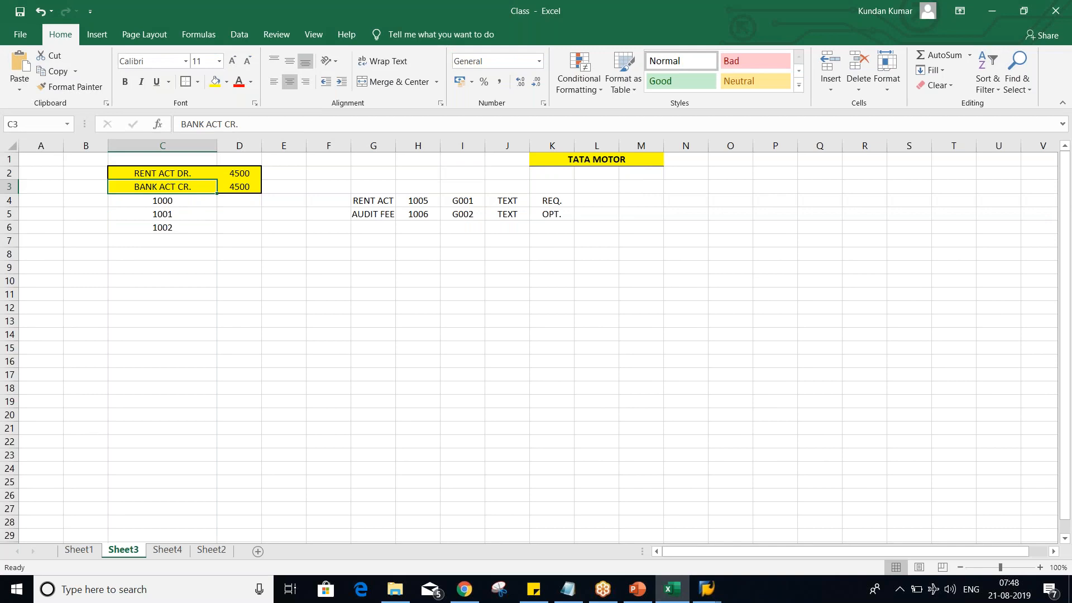
click(171, 199)
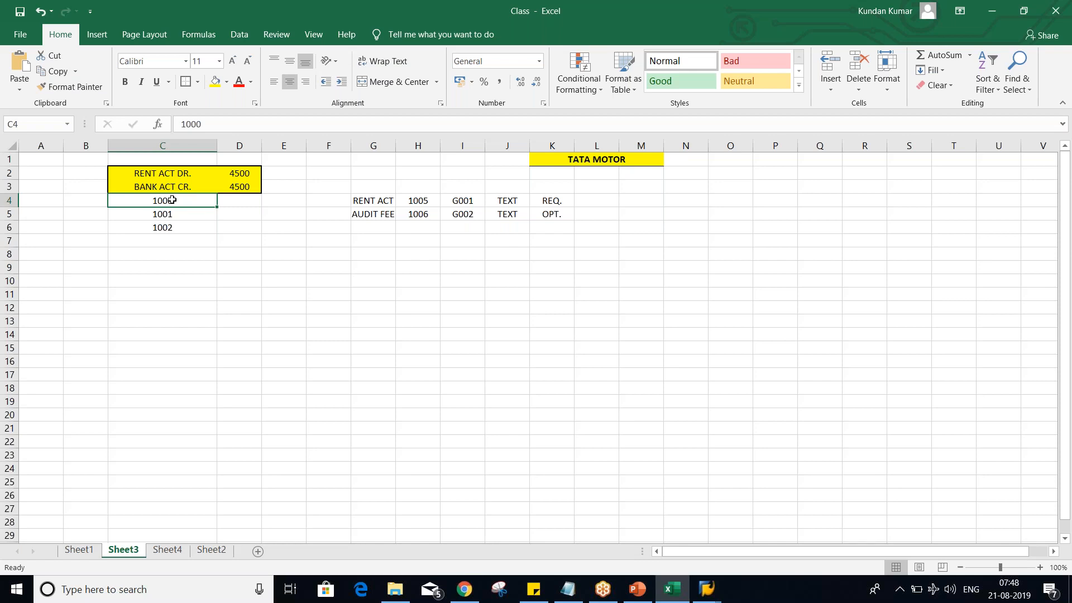
- Return to SAP and temporarily mark the interval from 1000 to 1999 as externally numbered
key(alt+Tab)
click(548, 160)
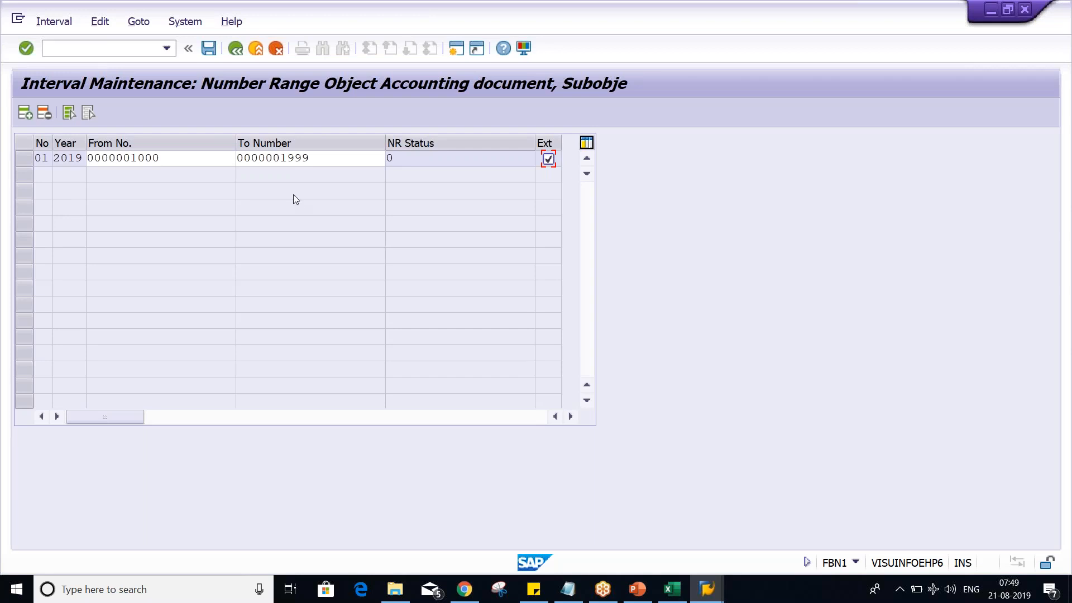
click(328, 158)
click(190, 158)
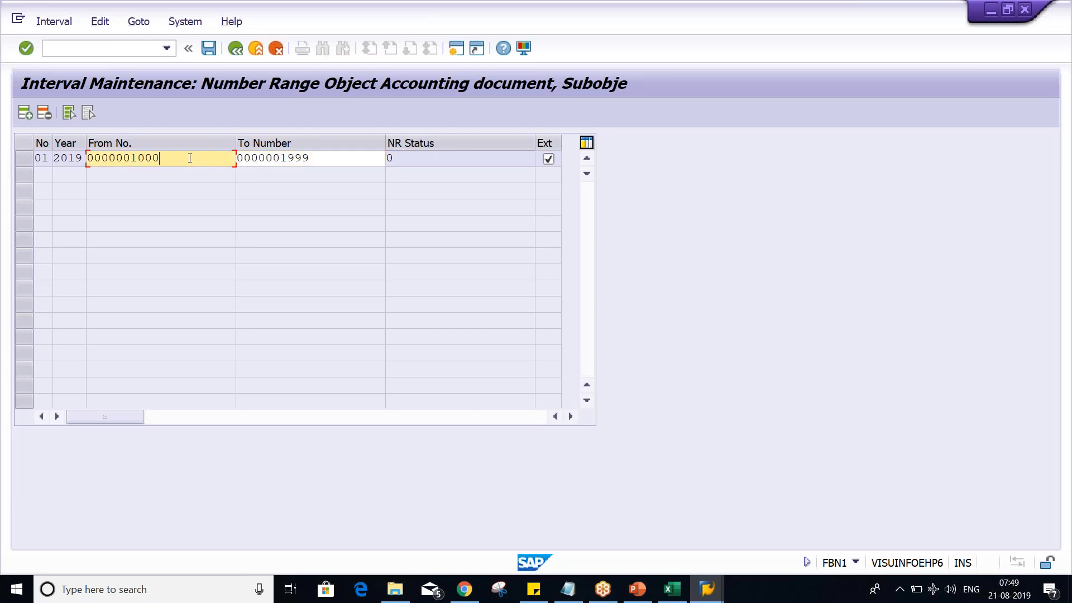
click(361, 162)
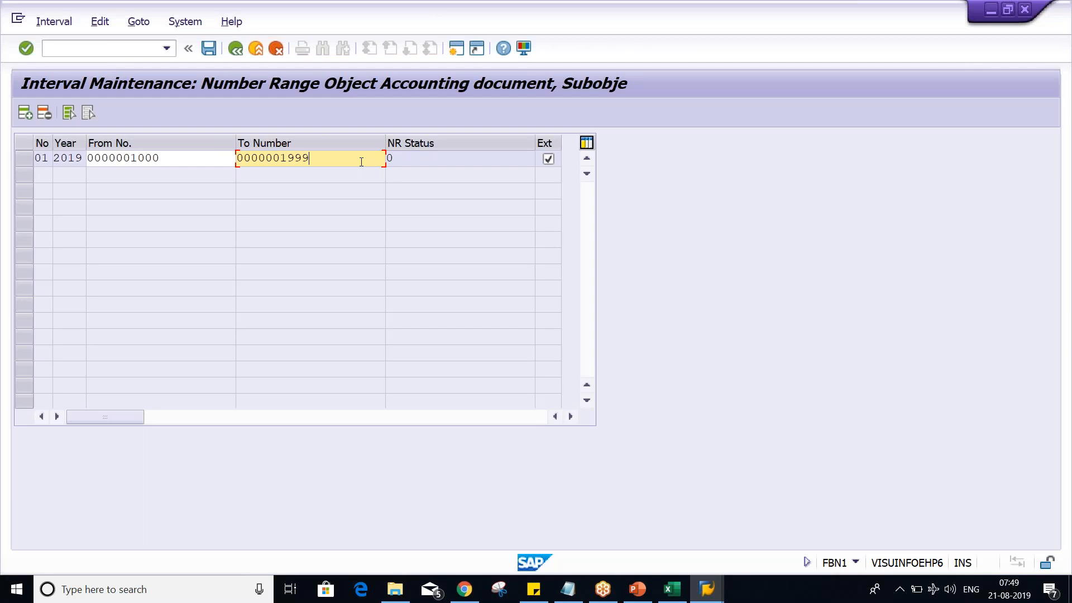
click(548, 160)
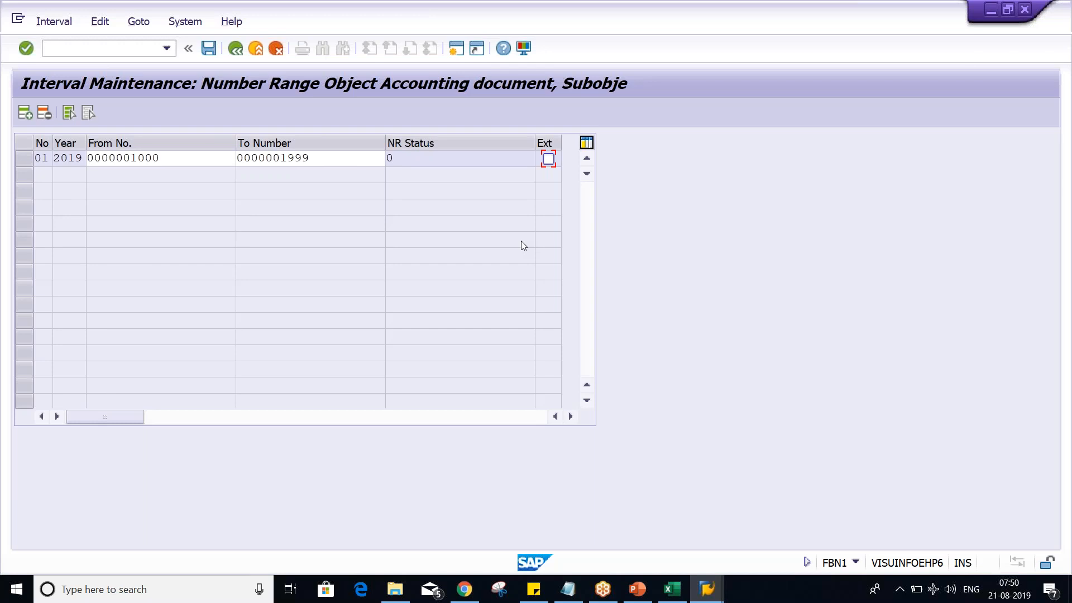
- Switch to PowerPoint to view the Number Ranges item on the Basic settings slide, and return to SAP
click(339, 157)
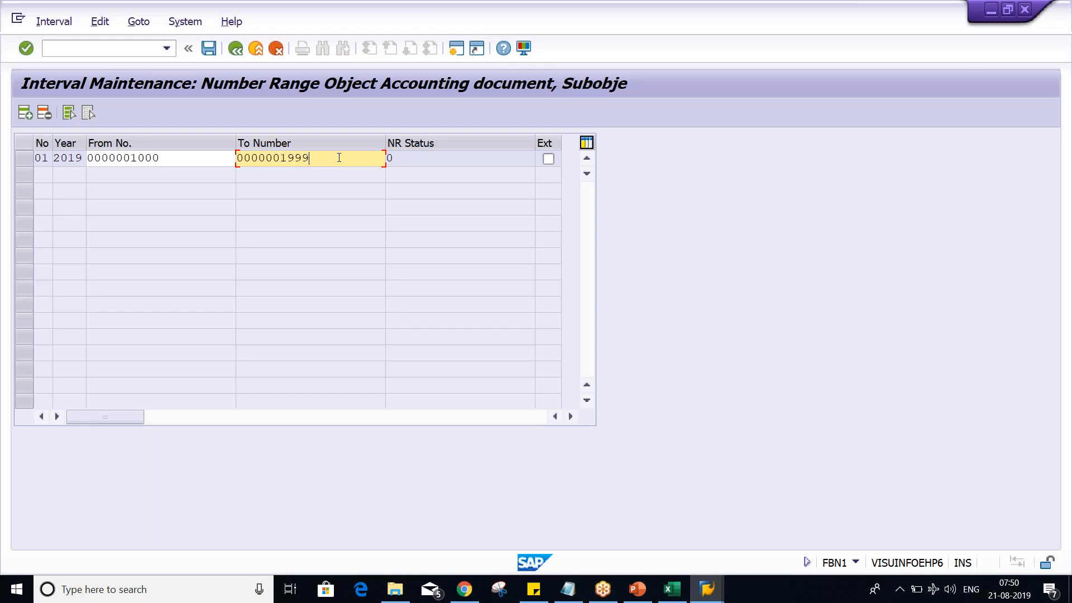
key(Return)
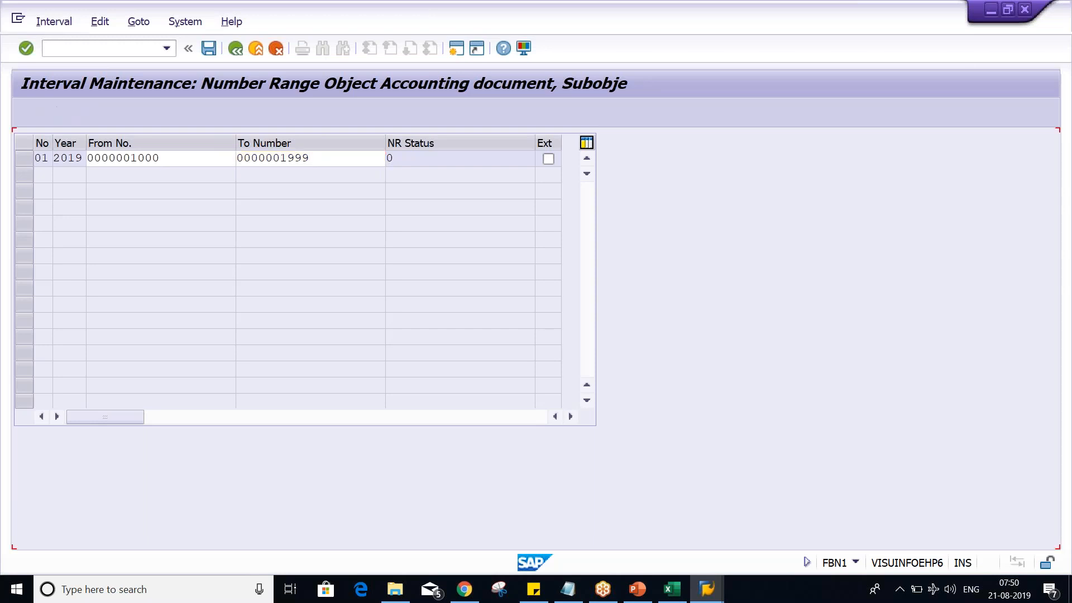
key(Right)
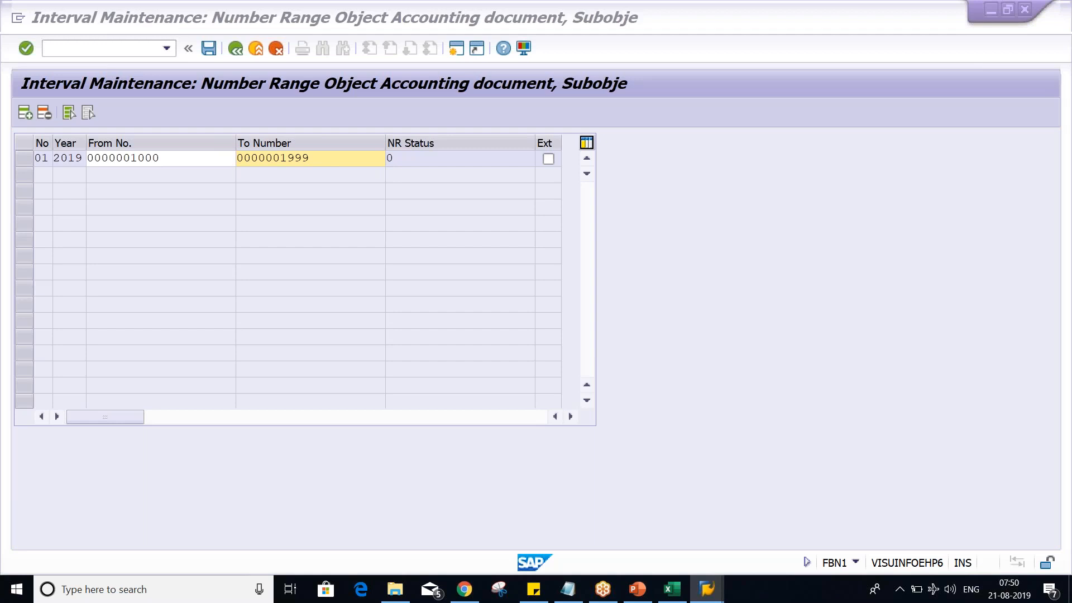
key(alt+Tab)
key(Tab)
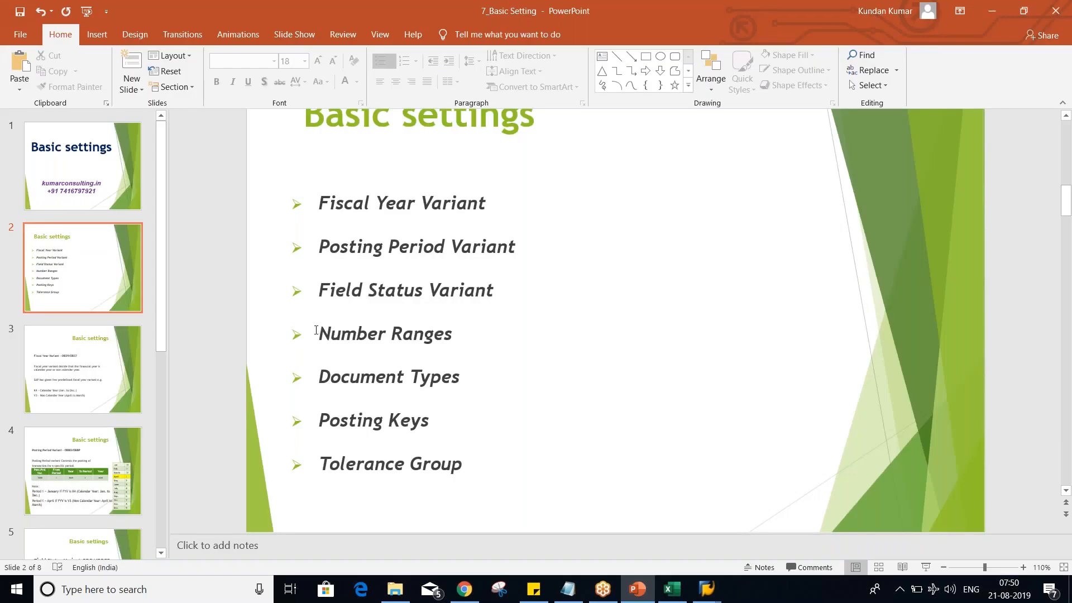
key(alt+Tab)
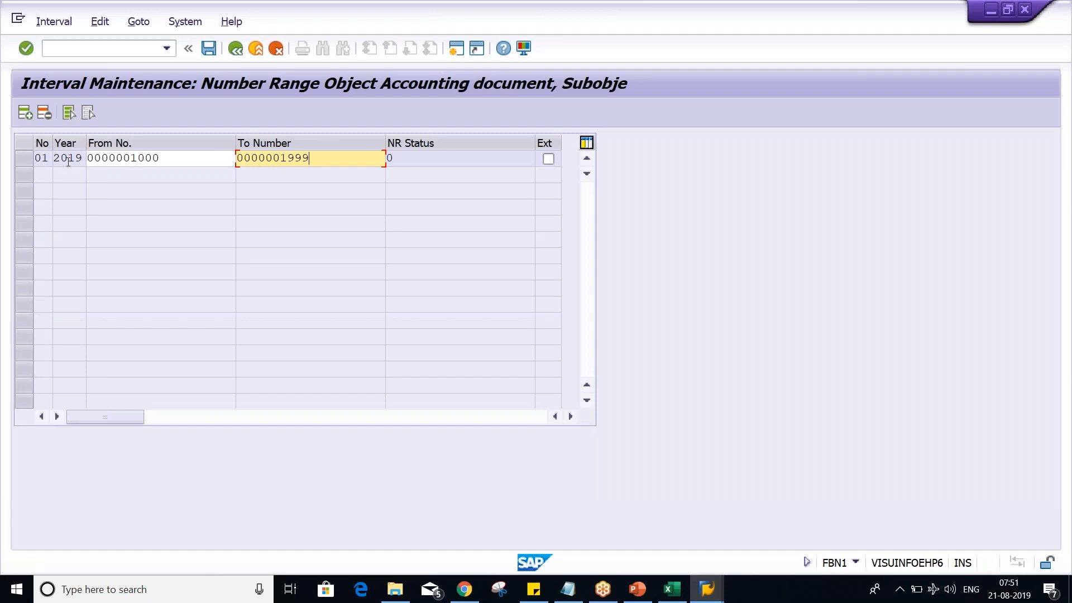
- Examine the year, the From number and the To number of interval 01
drag(79, 158, 87, 161)
drag(57, 158, 79, 160)
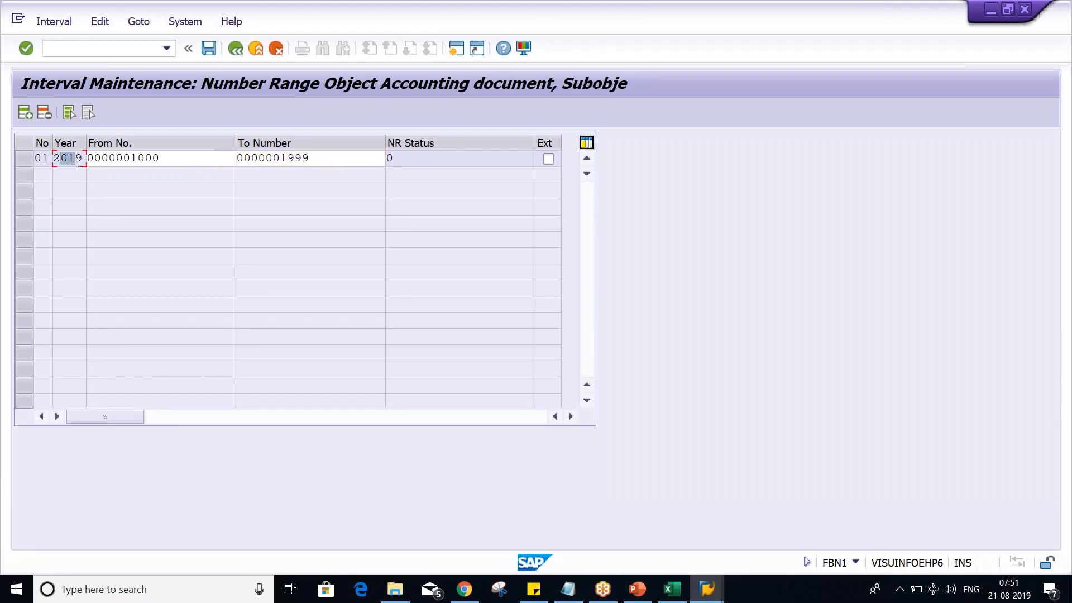
click(79, 161)
click(219, 165)
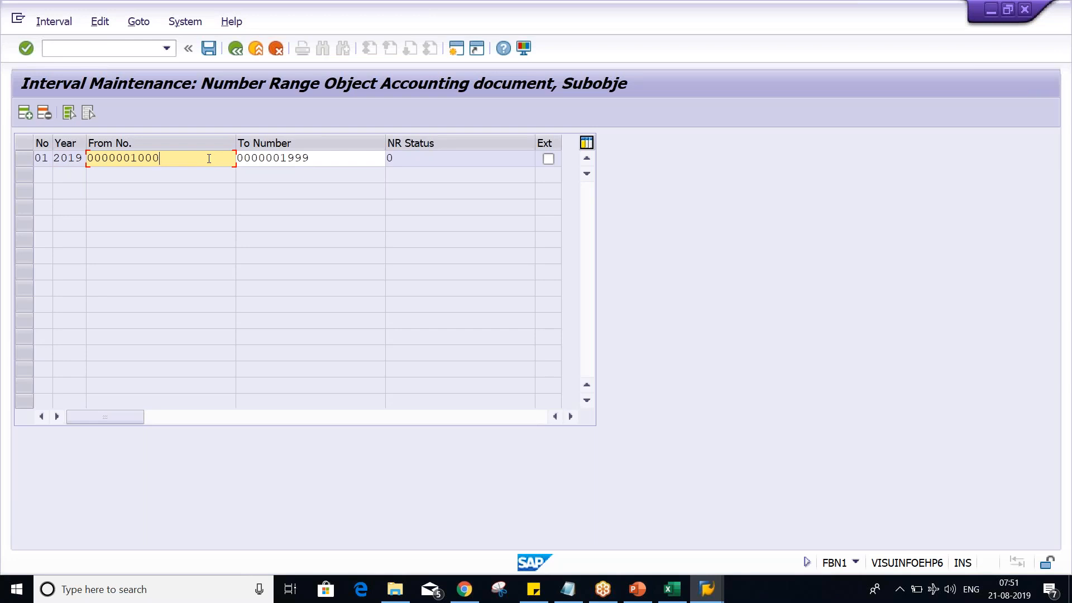
drag(161, 158, 130, 157)
click(323, 162)
drag(322, 162, 282, 161)
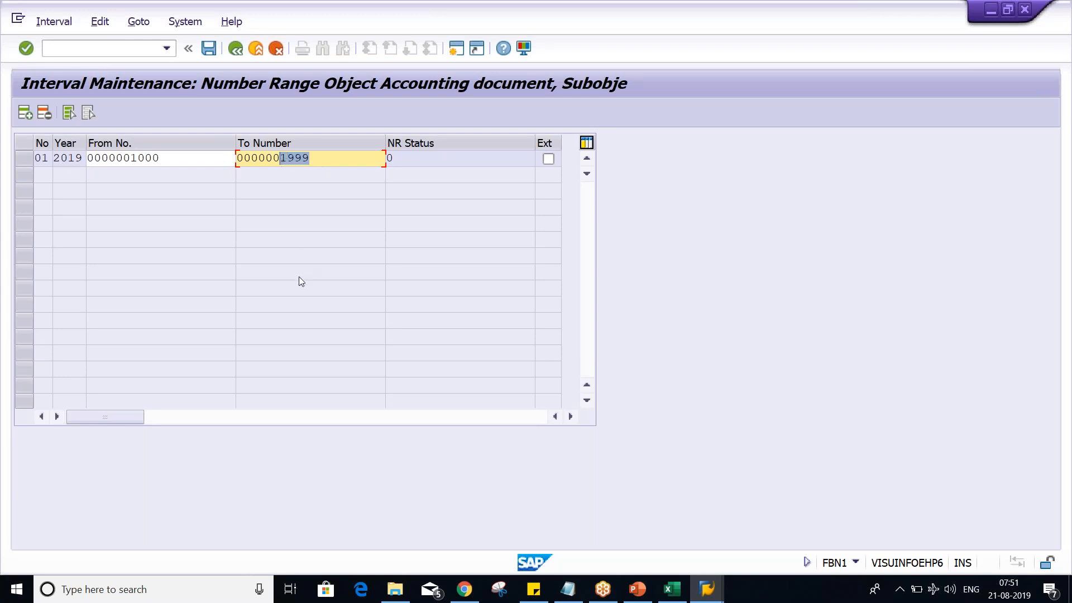
- Look at the rent entry and its document numbers in Excel, and switch back to the SAP interval maintenance
click(682, 592)
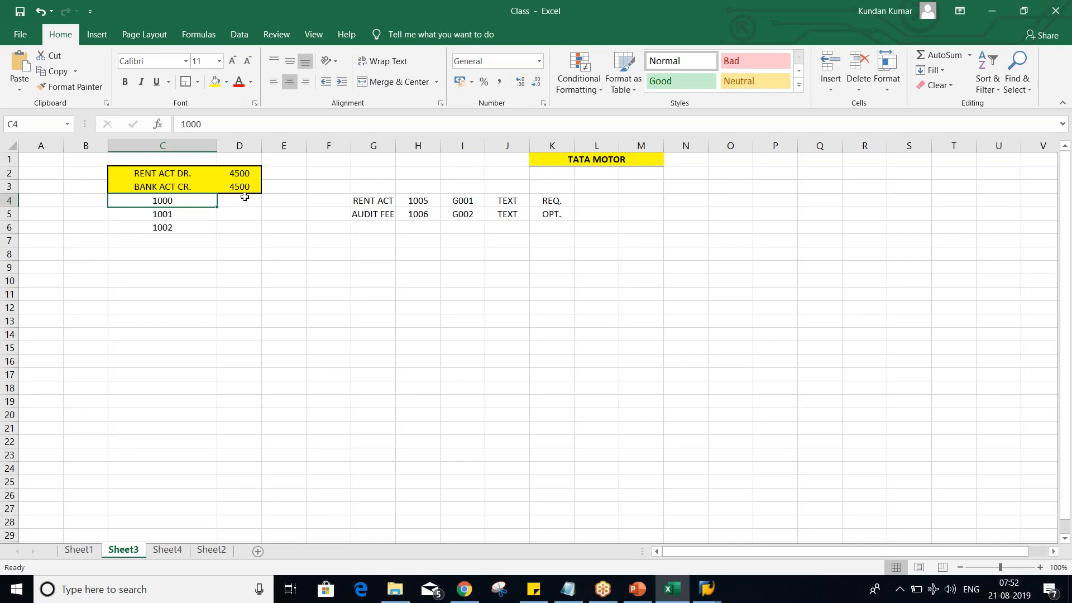
click(706, 589)
click(706, 547)
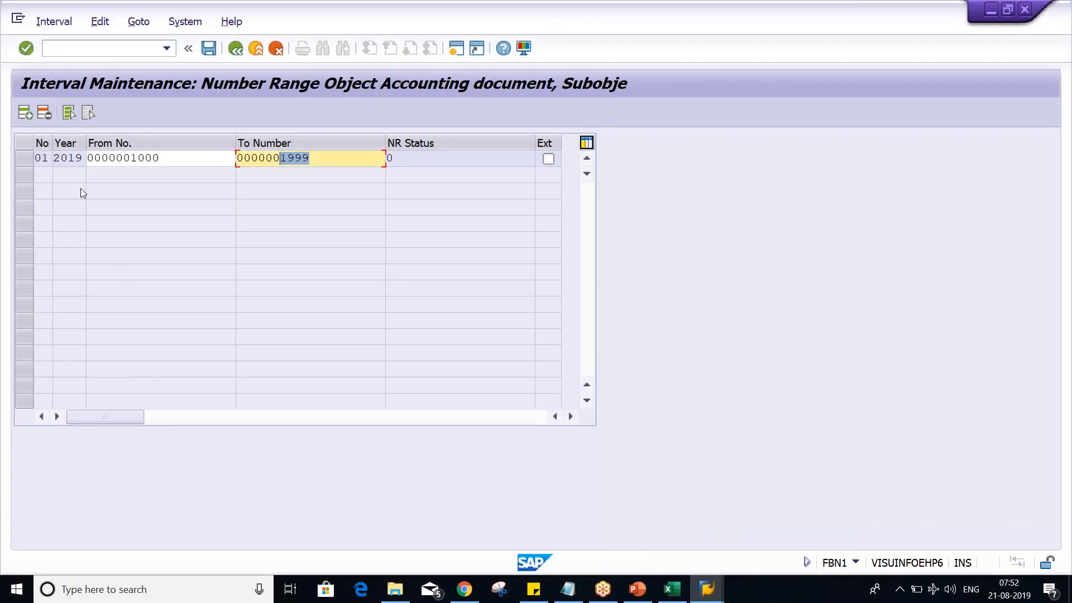
- Add a second number range interval 01 for year 2020, running from 1000 to 1999
click(24, 113)
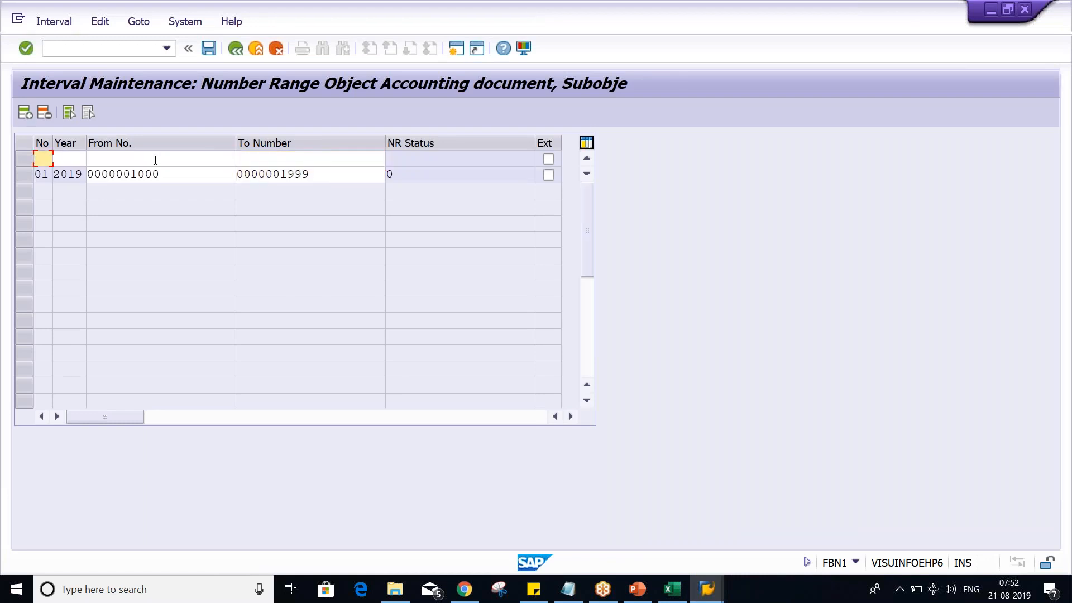
text(01)
key(Tab)
text(2020)
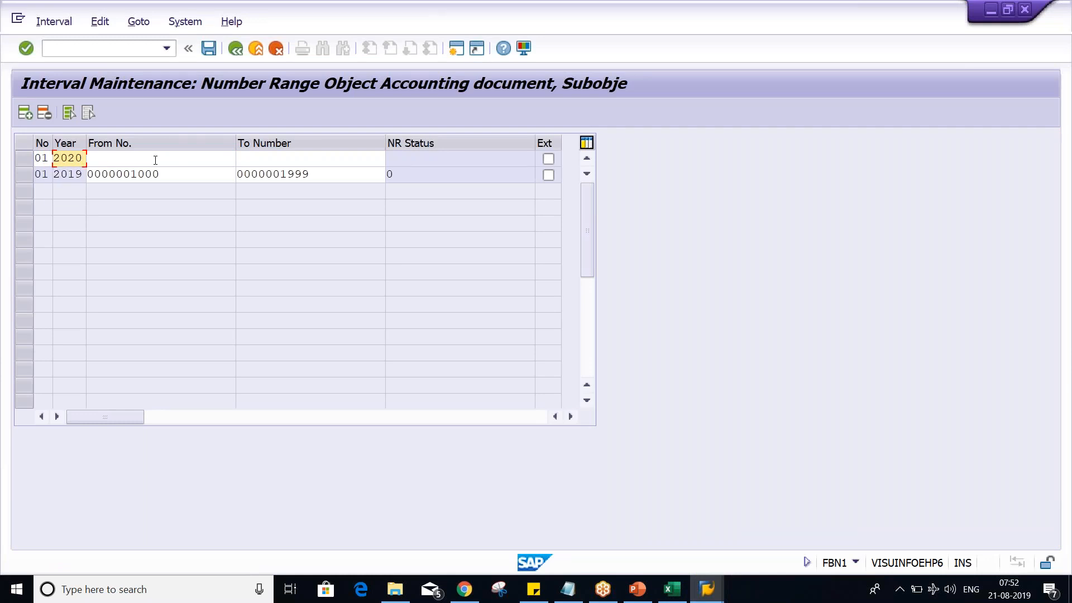
click(155, 160)
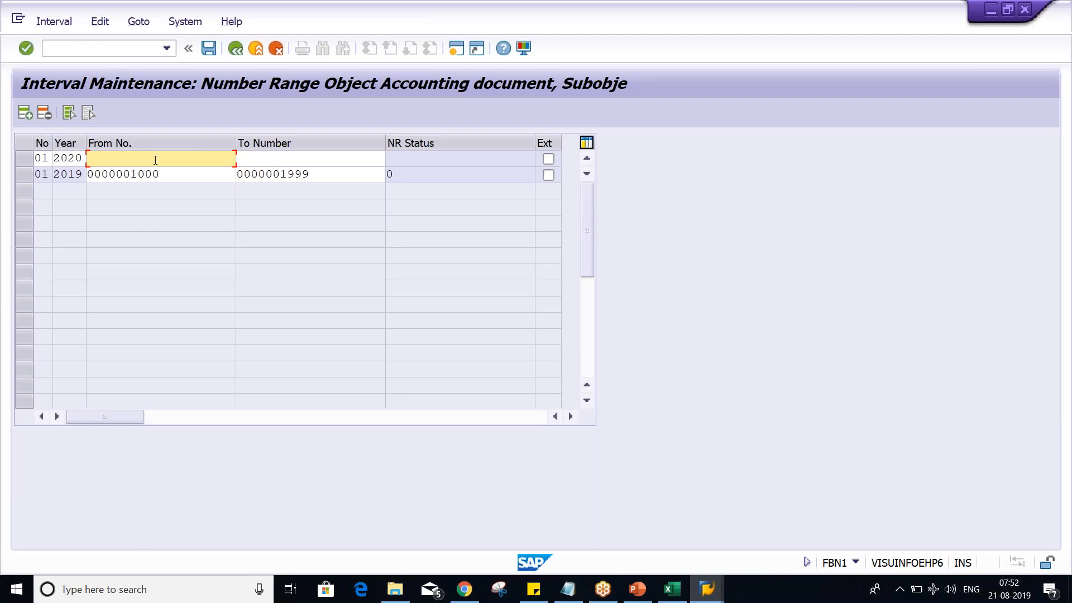
text(1000)
key(Tab)
text(1999)
key(Down)
key(Return)
key(Return)
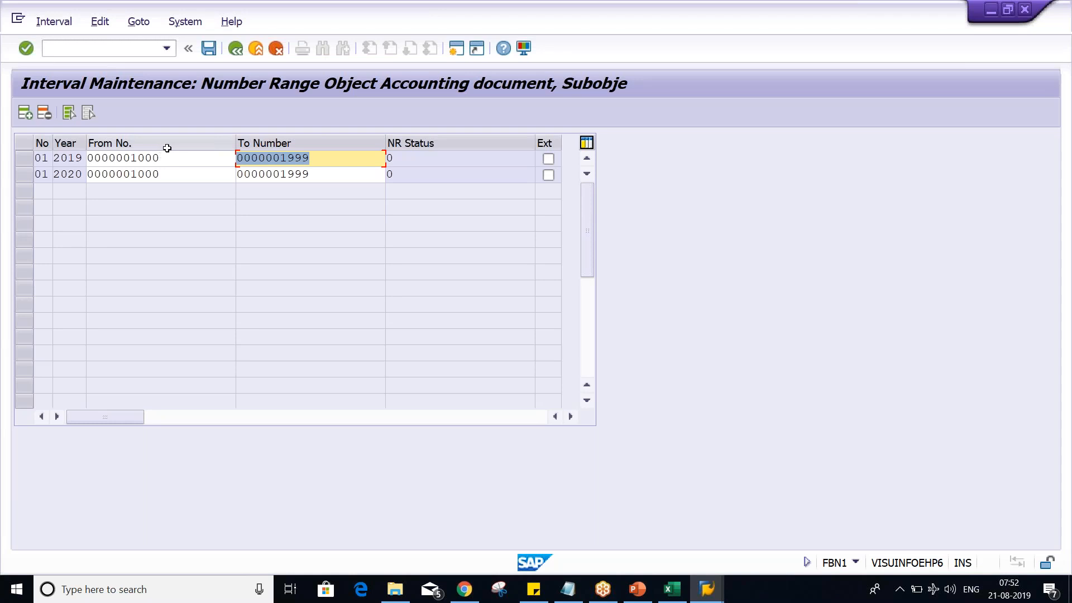
- Delete the number range intervals 01 for 2019 and 2020
click(175, 165)
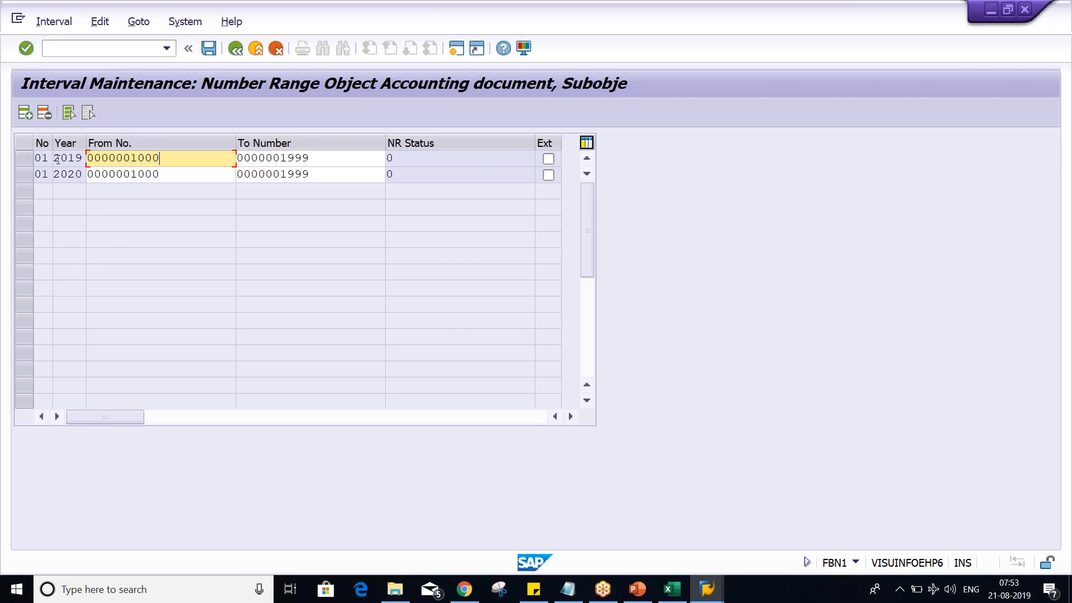
click(22, 161)
click(45, 113)
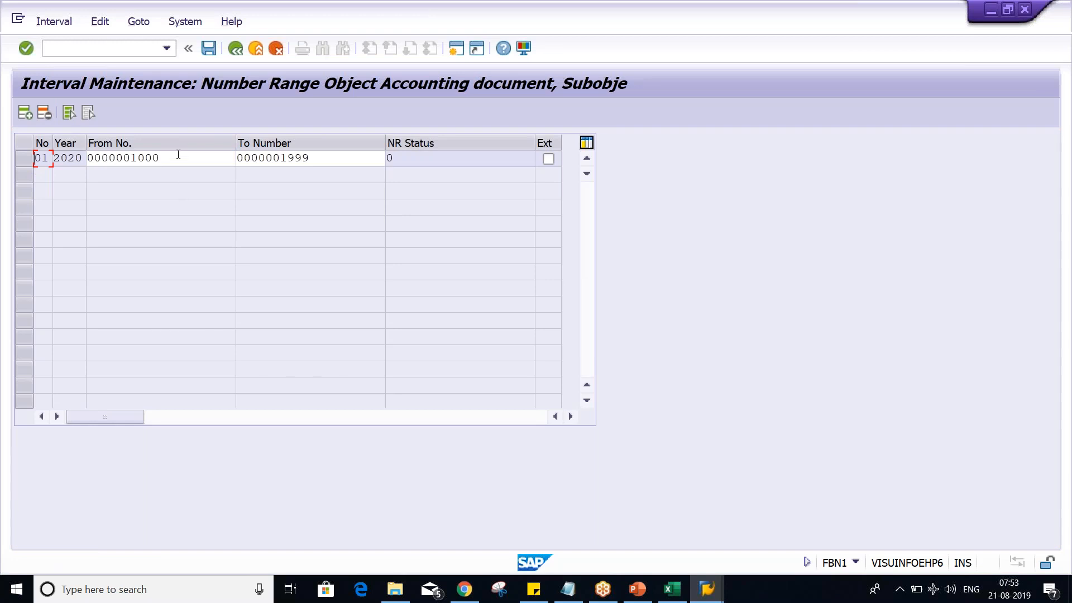
click(24, 158)
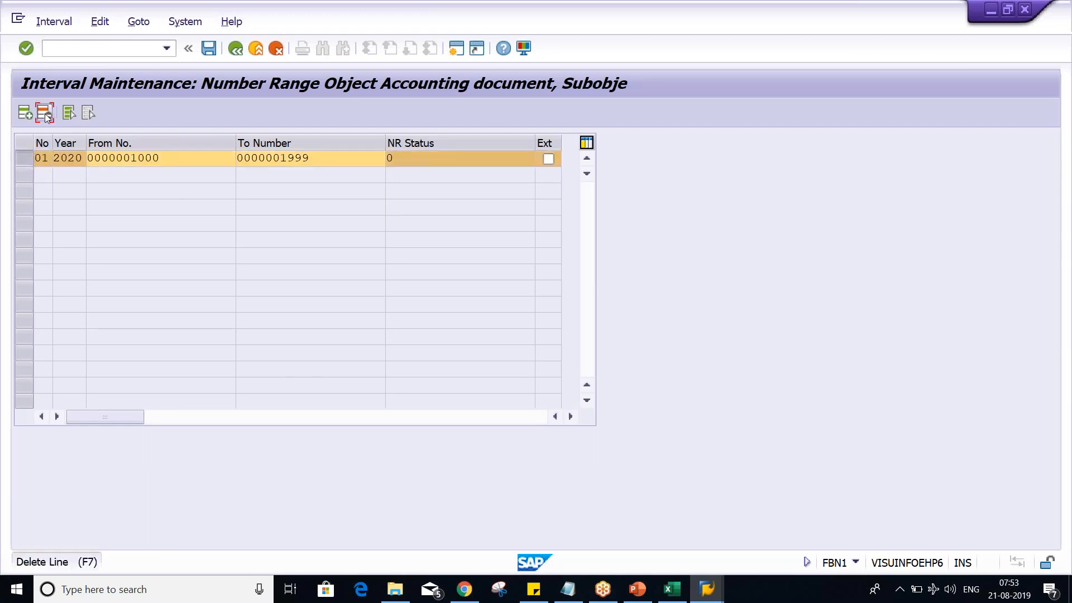
- Try to add the number range interval 01 again for year 2019, running from 1000 to 1999
click(28, 119)
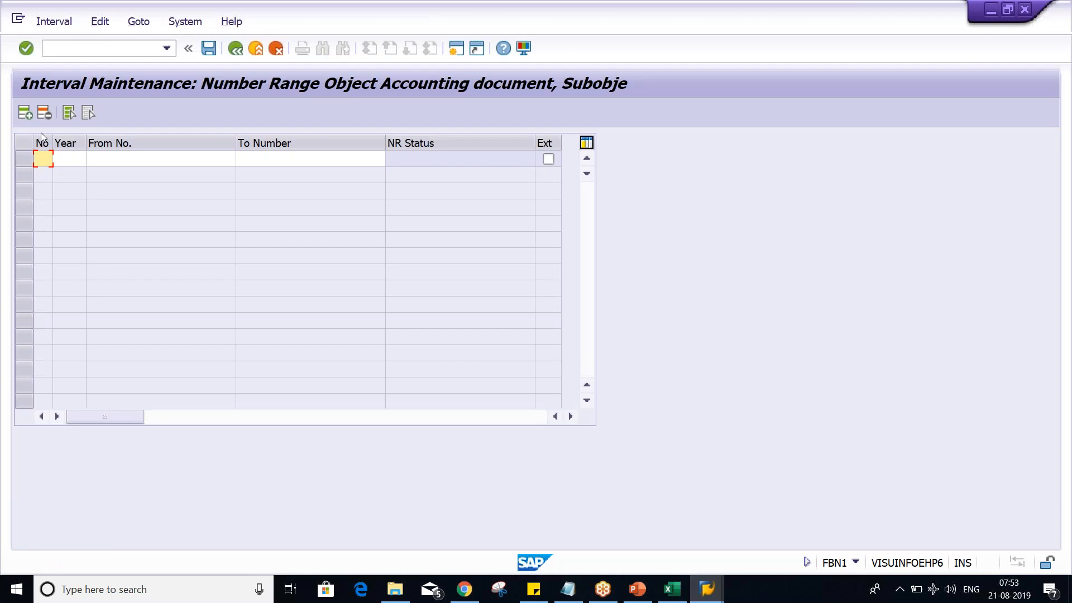
click(53, 165)
click(47, 174)
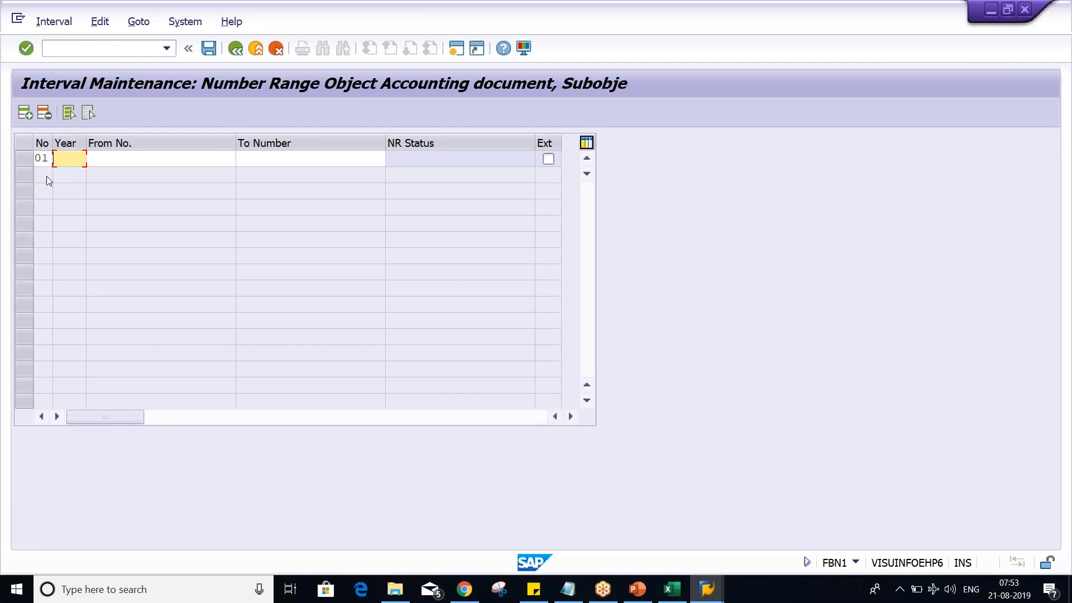
text(2019)
click(112, 159)
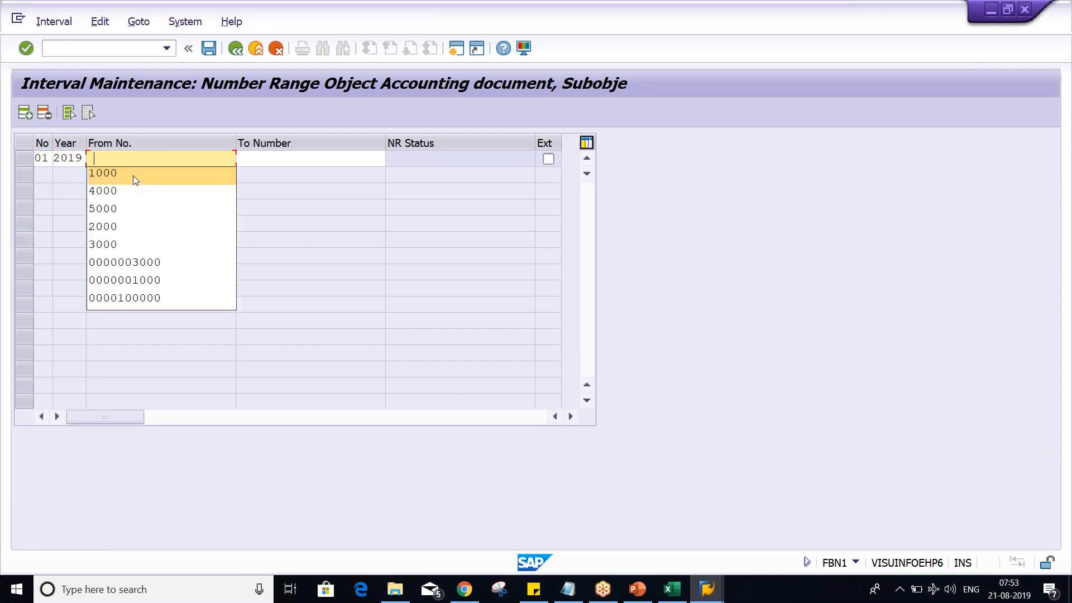
click(135, 177)
click(352, 158)
click(327, 174)
key(Return)
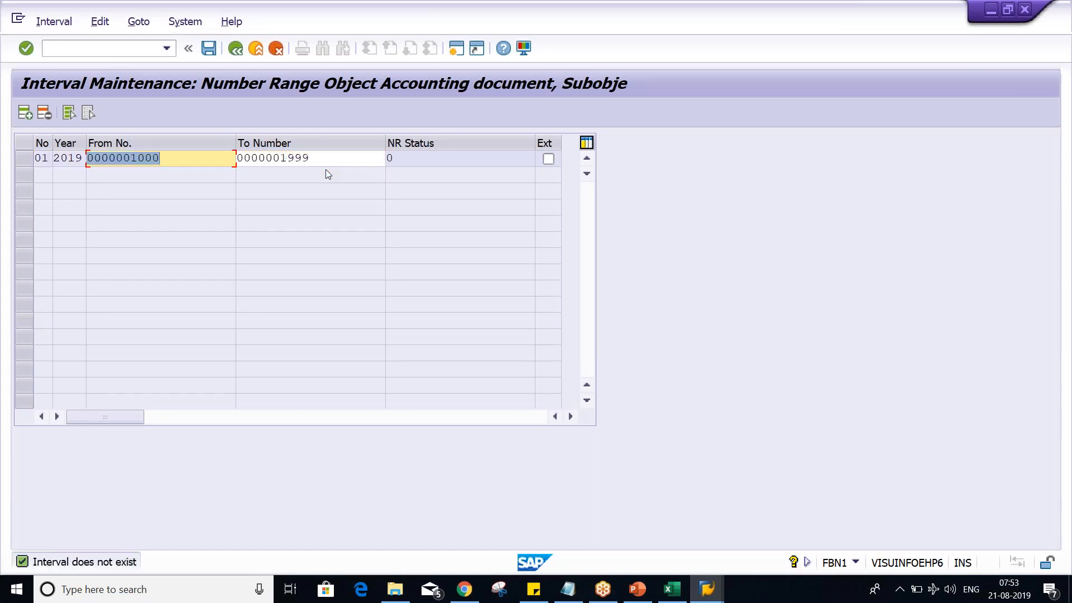
key(Return)
key(Return)
key(Tab)
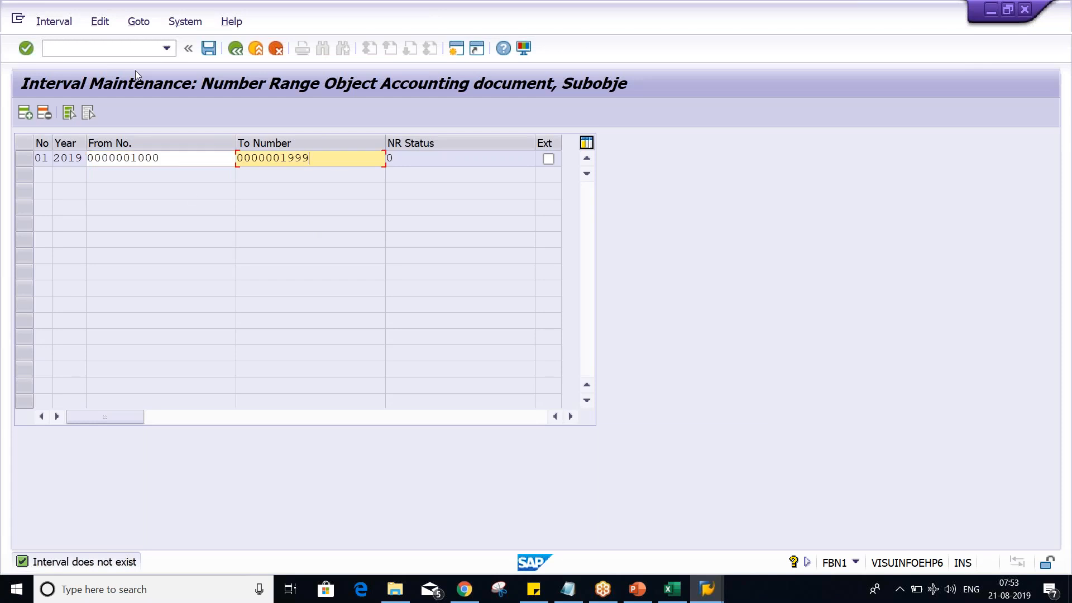
- Exit the interval maintenance without saving, reopen the intervals of company code TM02 to check interval 01, and return to the range maintenance
click(235, 49)
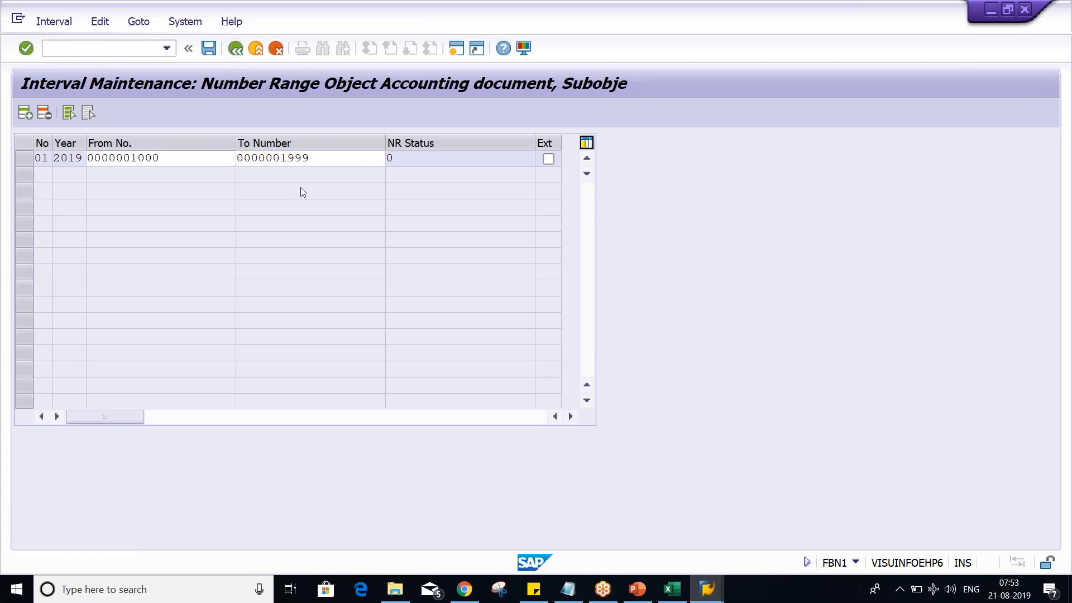
click(237, 50)
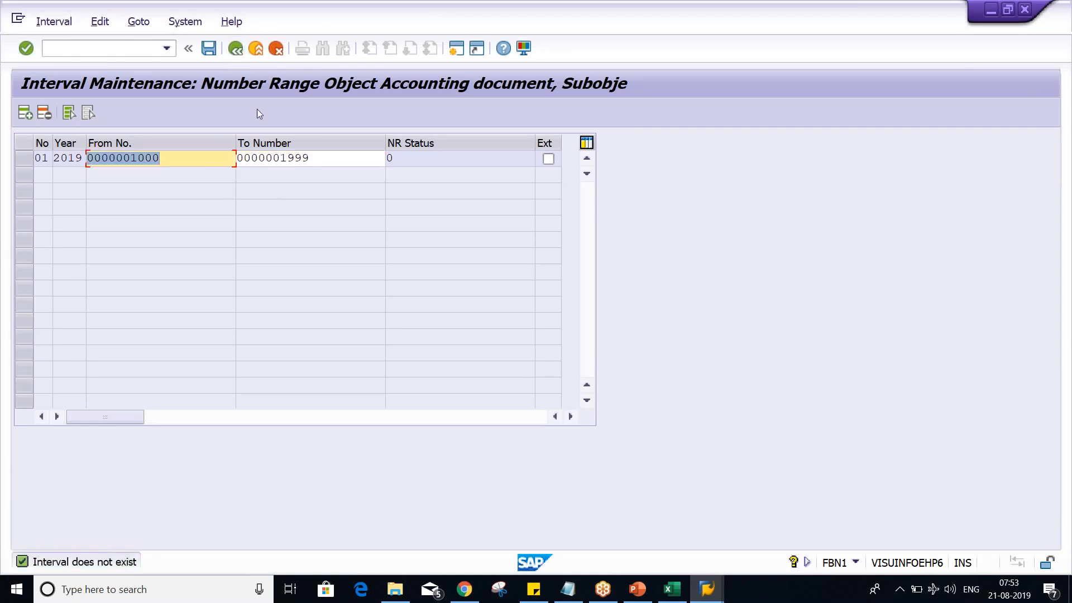
click(236, 49)
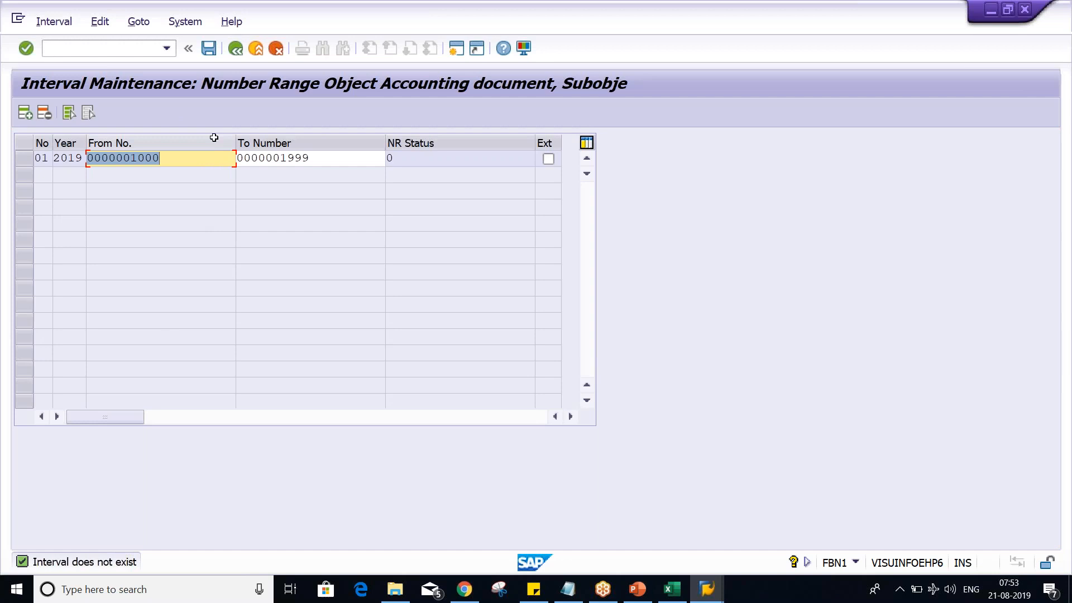
key(Return)
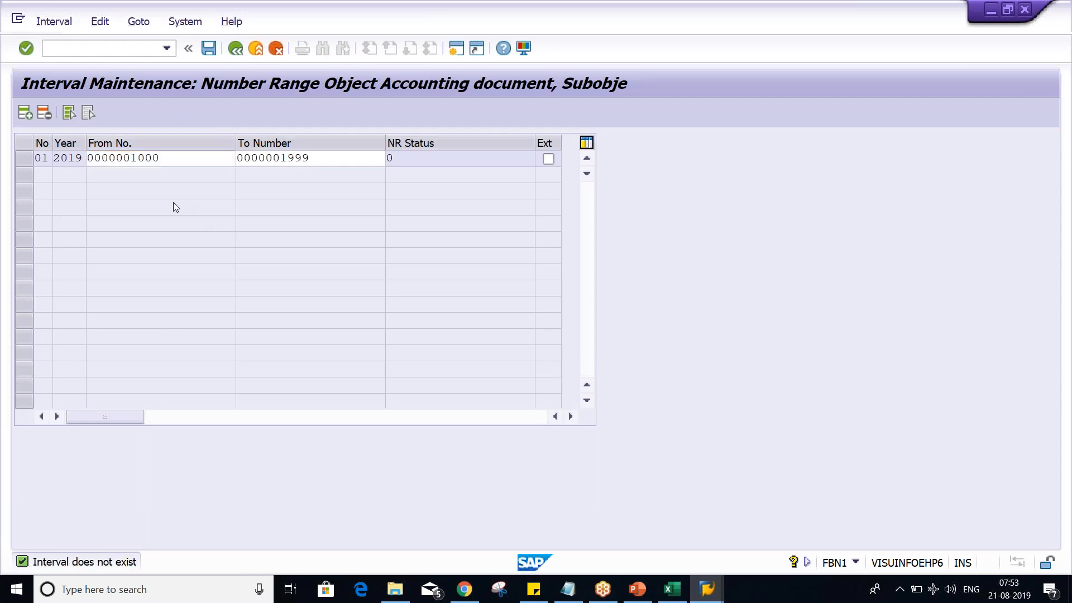
click(275, 49)
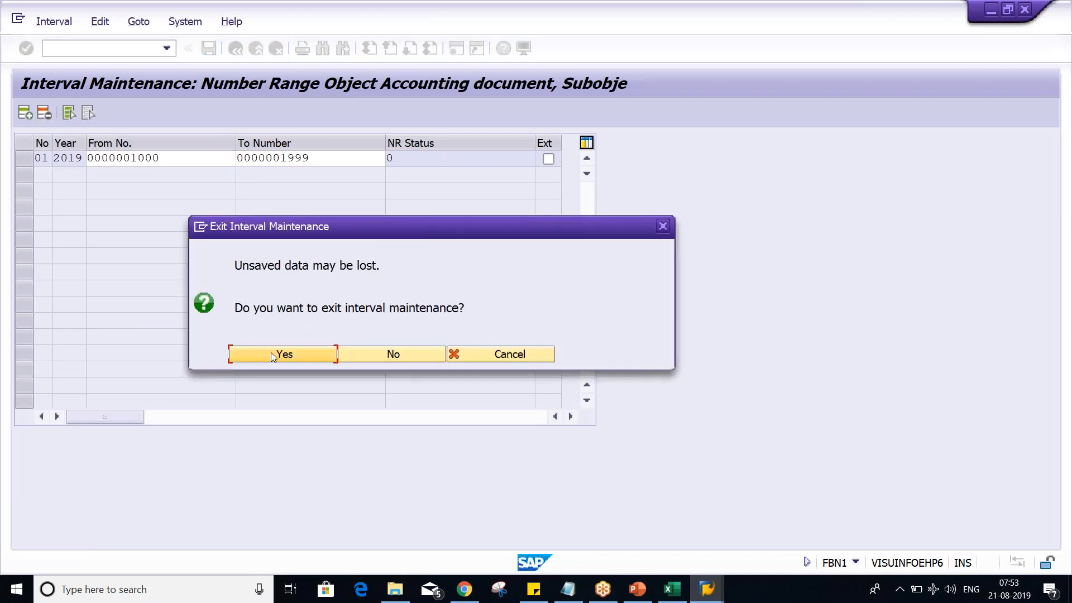
click(270, 352)
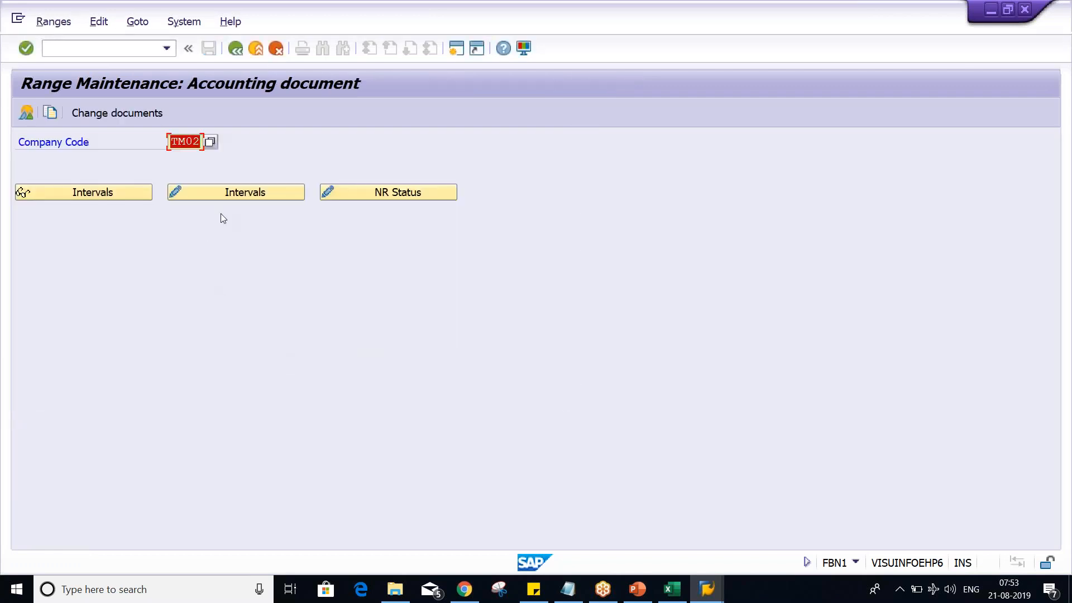
click(240, 192)
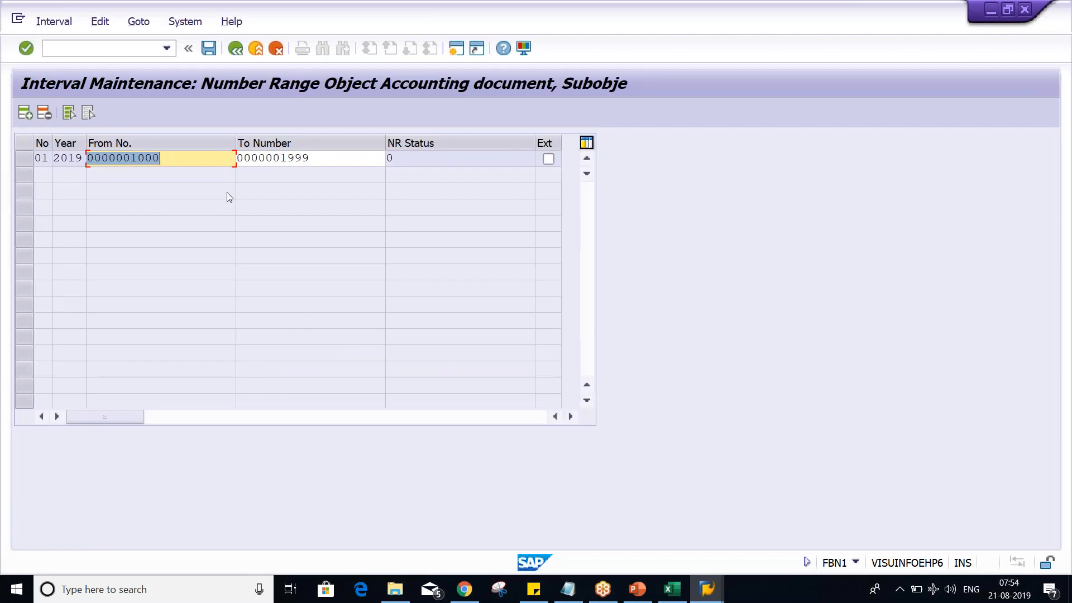
click(233, 51)
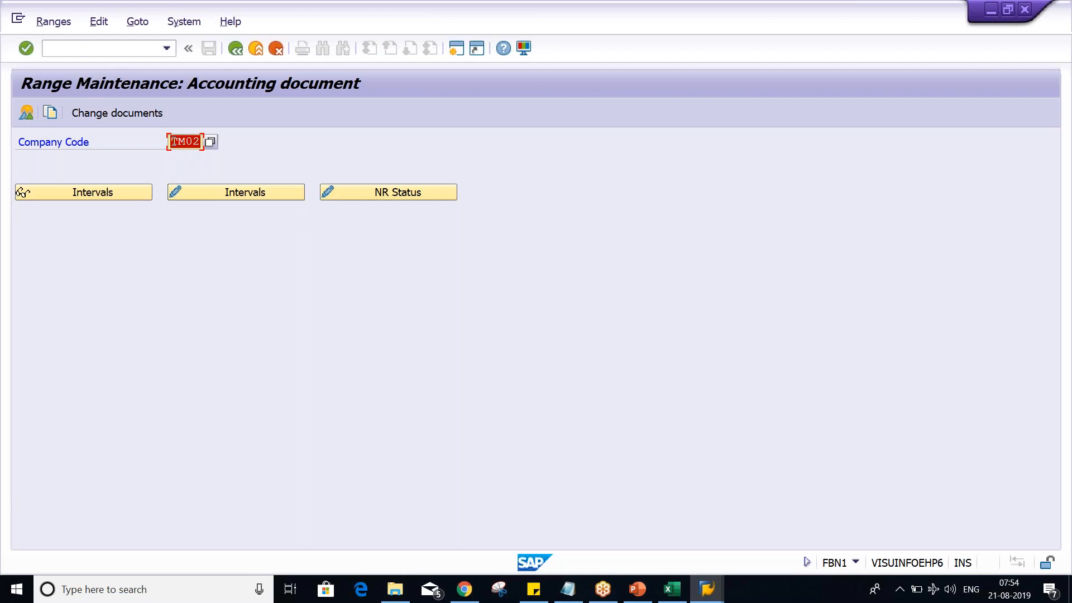
- Switch to the Class workbook in Excel and select the rent and bank entry in C2:D3
key(alt+Tab)
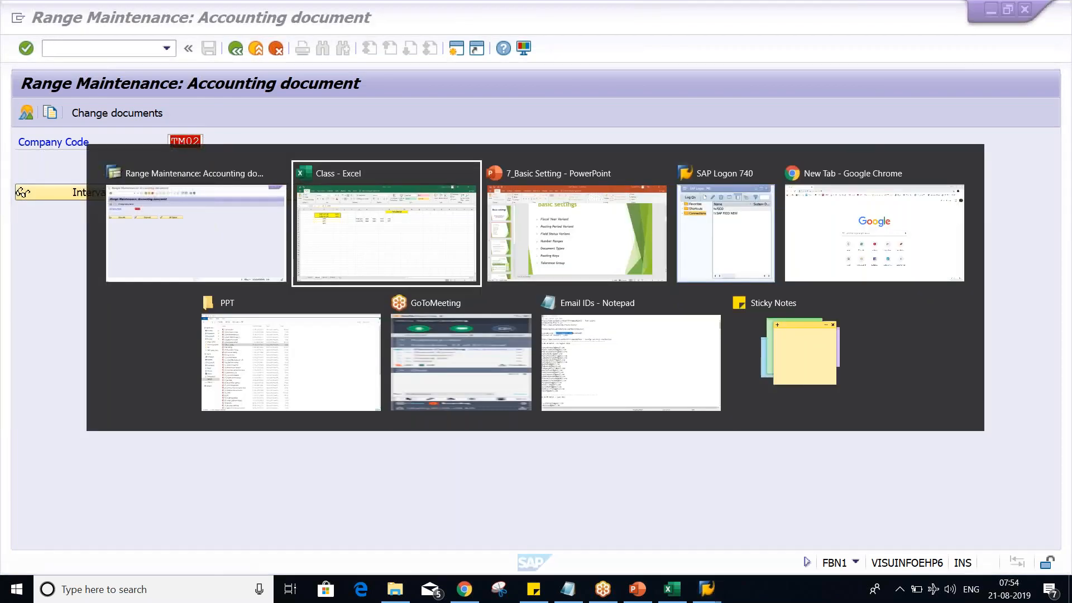
key(alt+Tab)
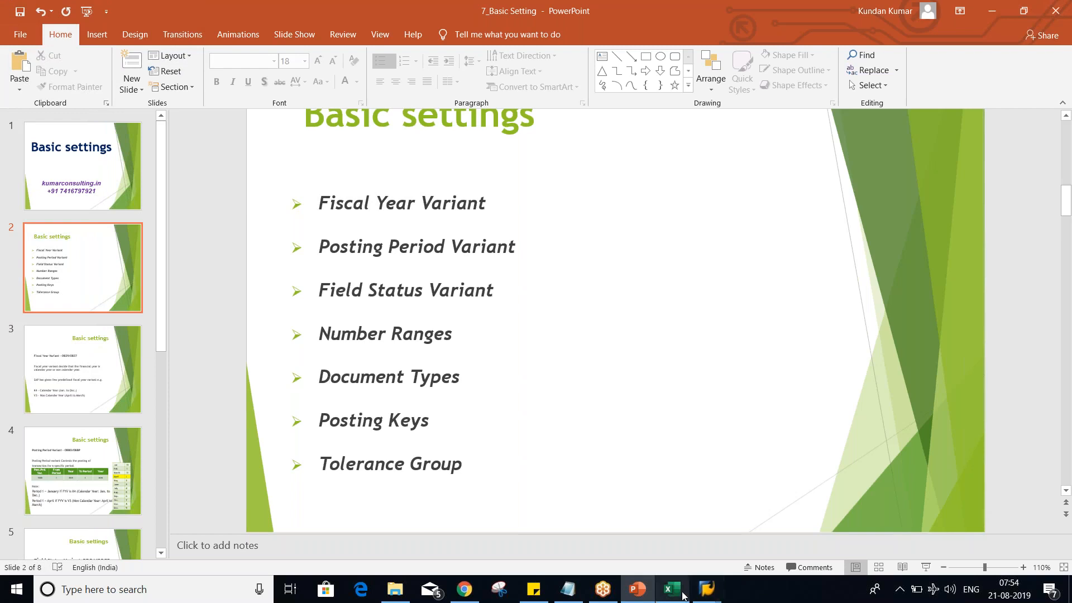
key(alt+Tab)
drag(146, 174, 221, 190)
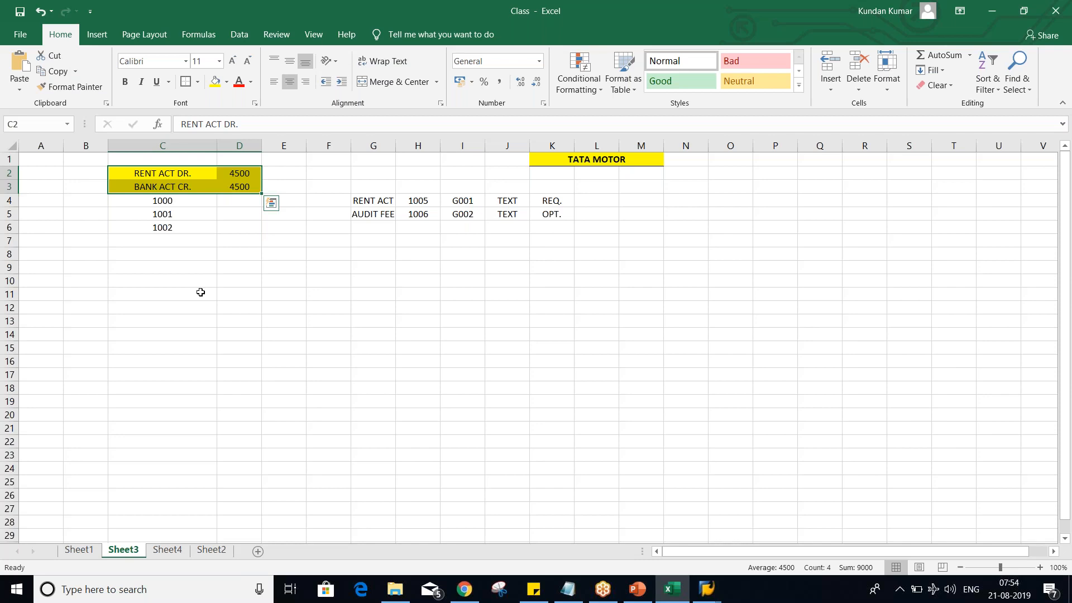
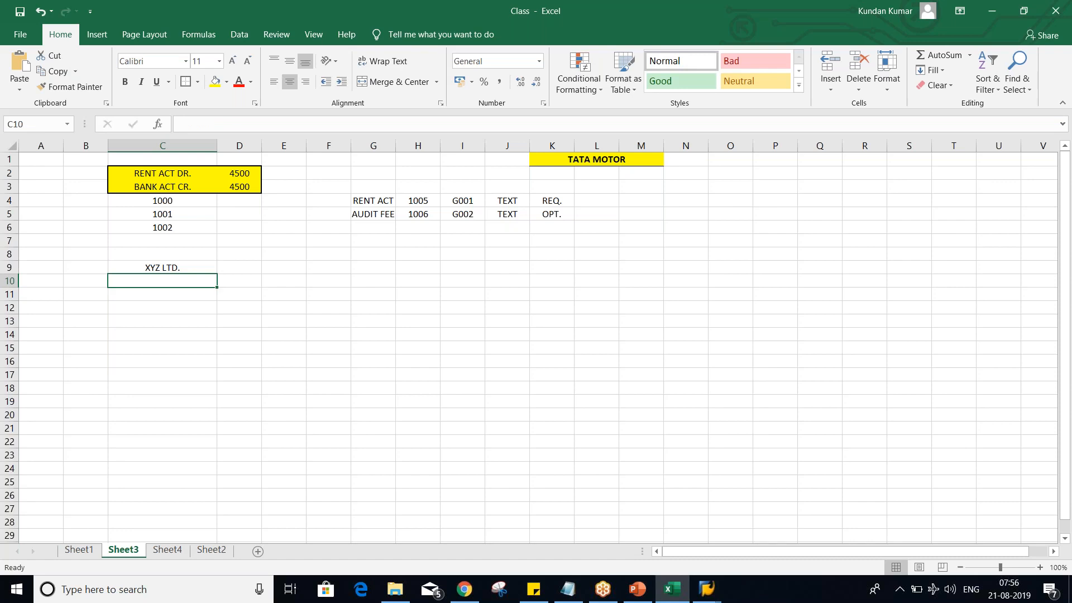
- Enter the amounts 1000, 300 and 700 in C11:C13 below the XYZ LTD. heading and select the cells to check them
key(Down)
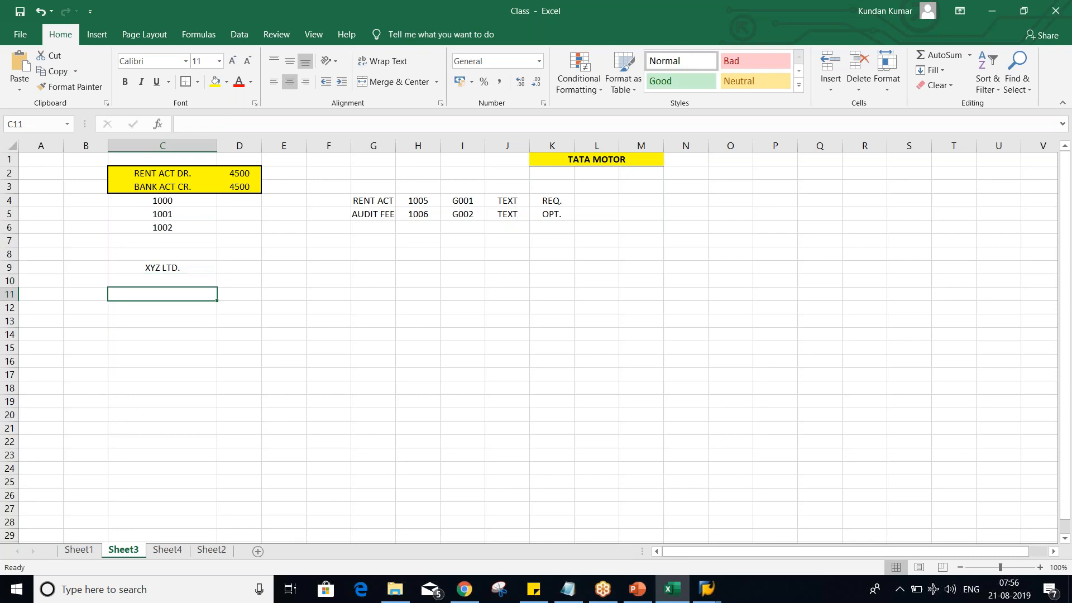
text(1000)
key(Return)
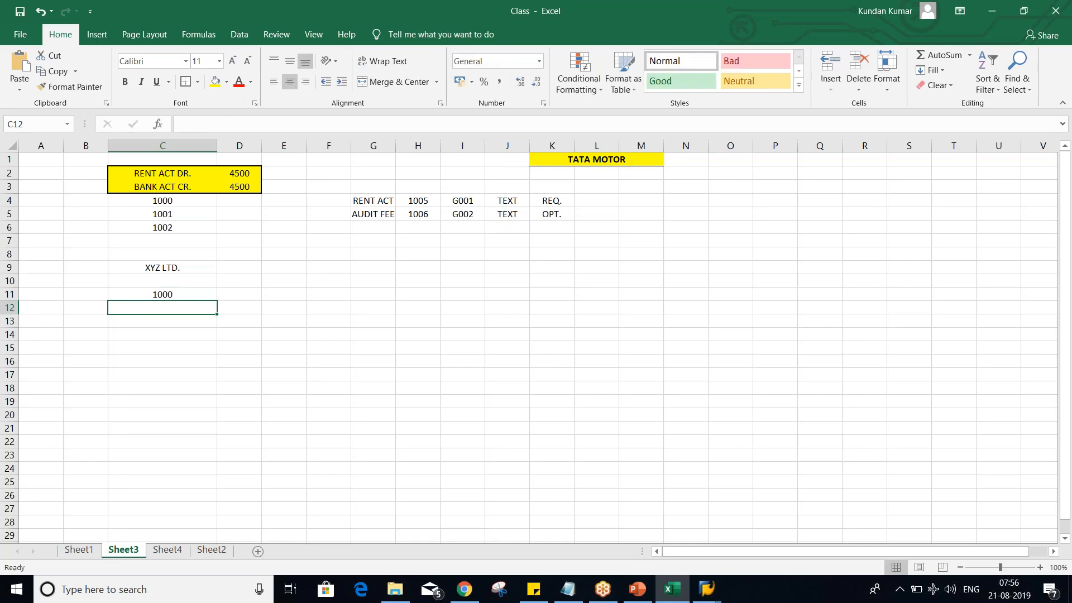
text(300)
key(Return)
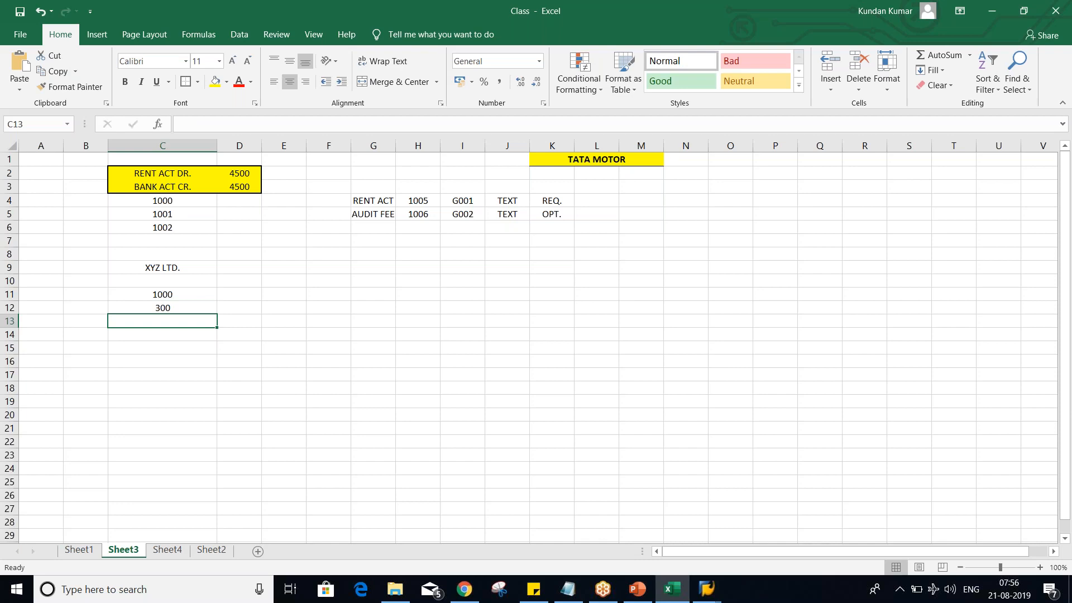
text(700)
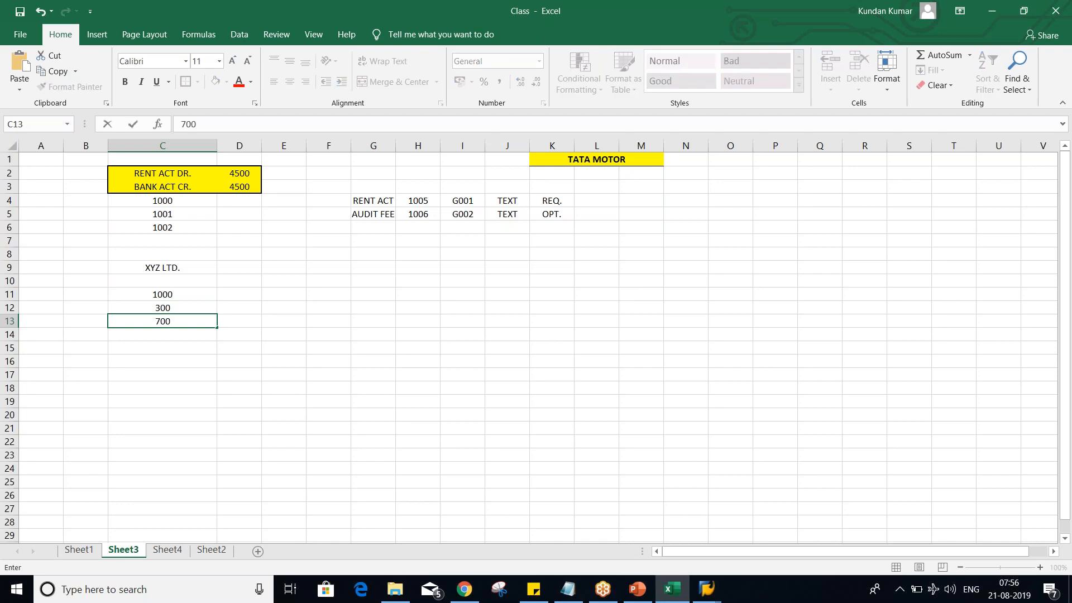
key(Return)
click(167, 308)
drag(182, 295, 186, 326)
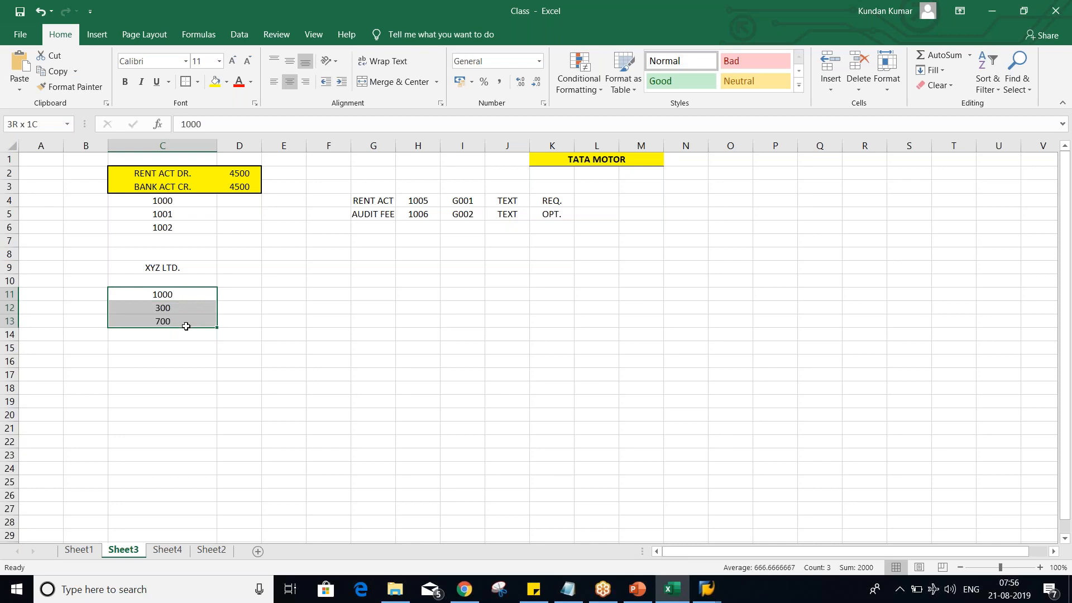
click(178, 294)
click(177, 307)
click(180, 321)
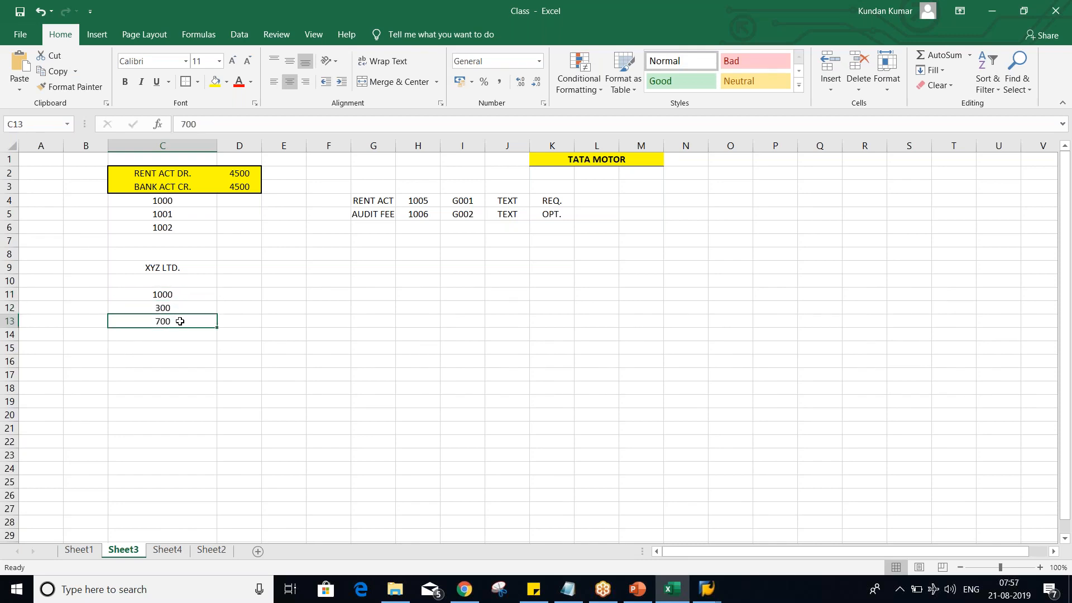
- Switch to SAP and leave the accounting document range maintenance for the SAP Easy Access screen
click(706, 589)
click(713, 528)
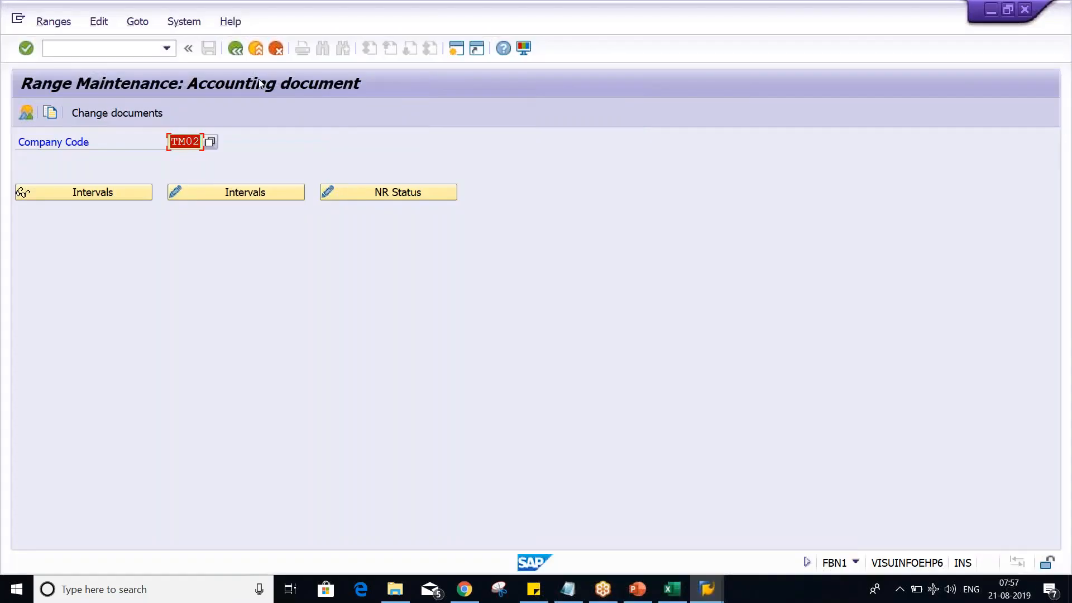
click(236, 55)
- Switch back to the Class workbook in Excel and label the three XYZ LTD. amounts in D11:D13 as INV, CR. MEMO and PYT
key(alt+Tab)
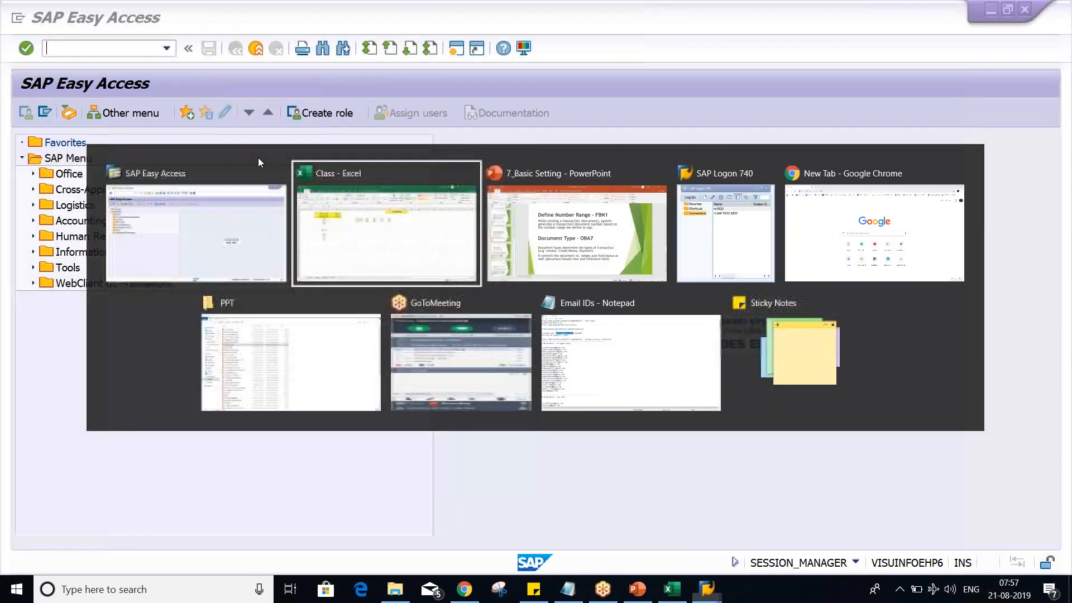
click(207, 332)
click(176, 294)
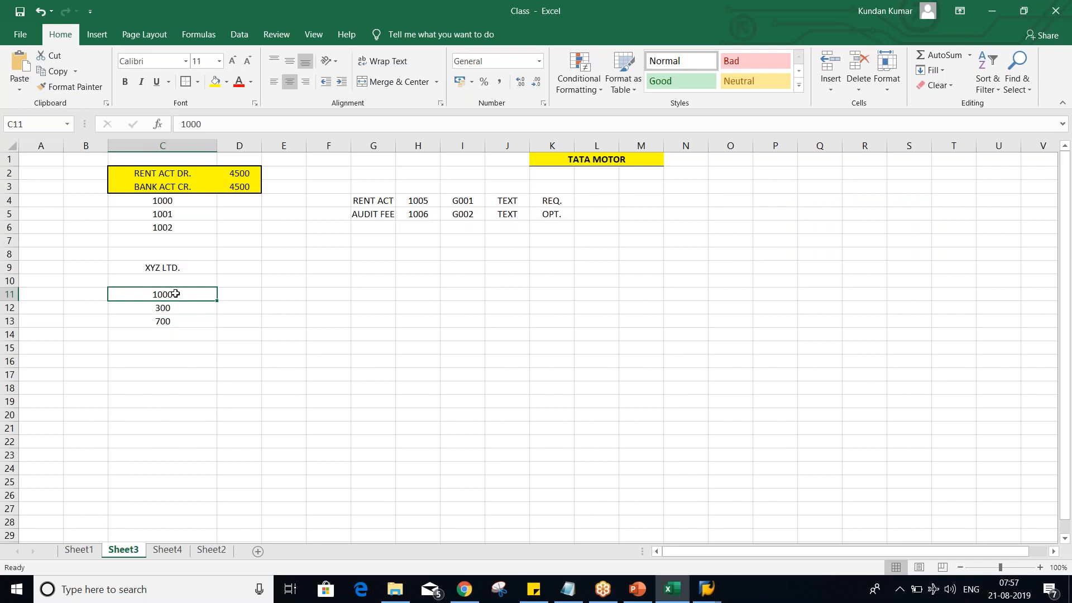
click(243, 295)
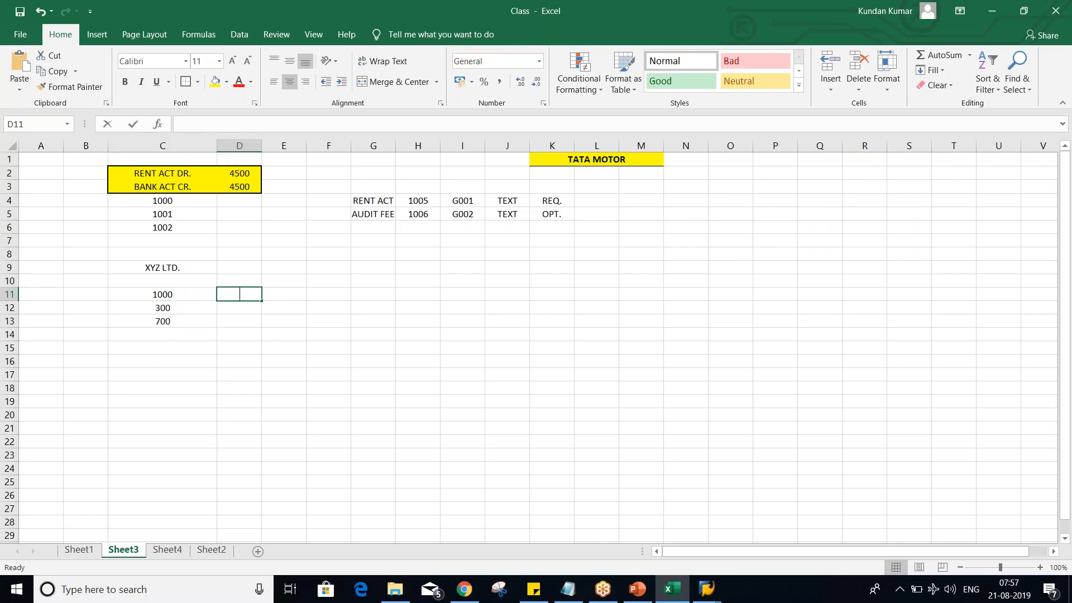
text(INV)
key(Return)
text(CR)
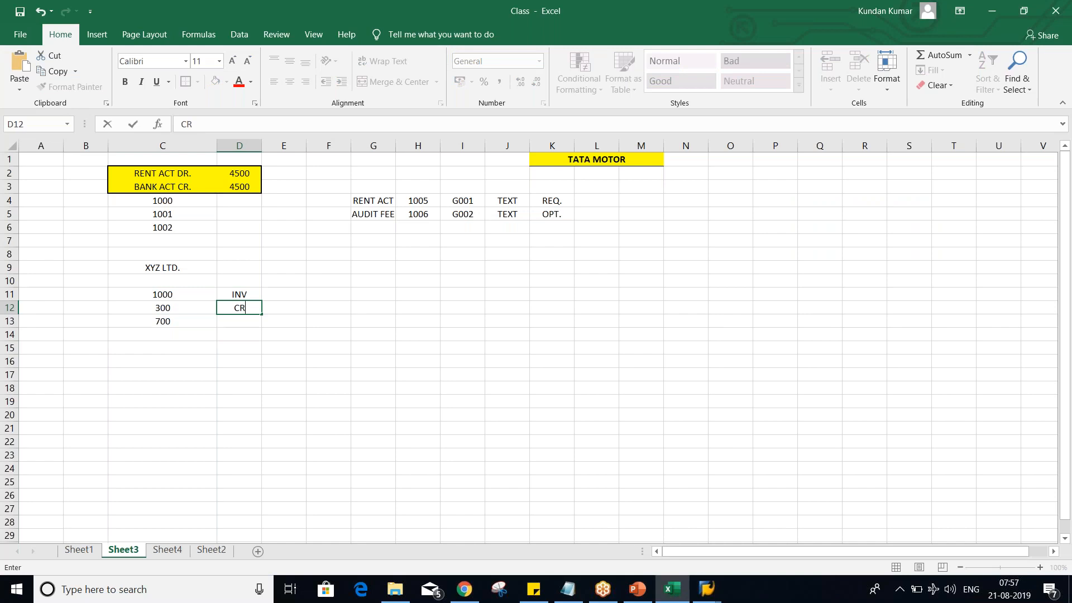
text(. MEMO)
key(Return)
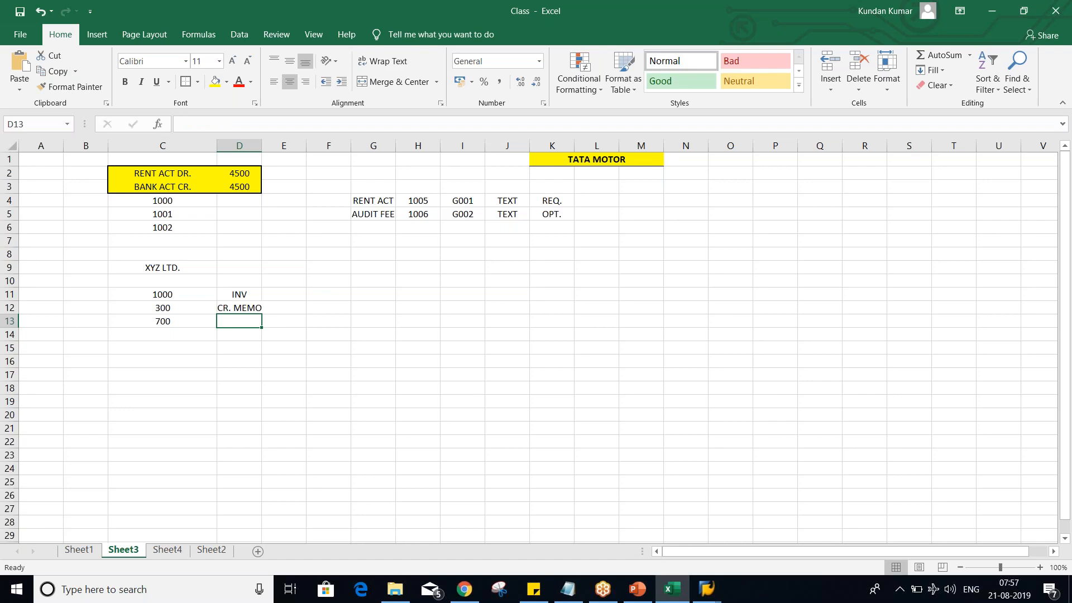
text(PYT)
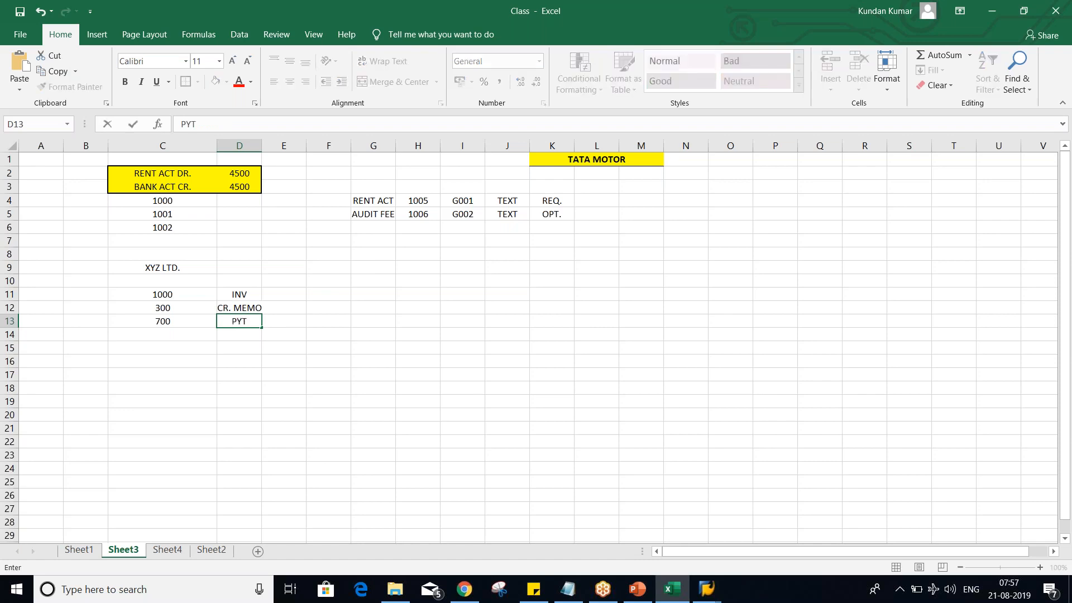
text(.)
key(Return)
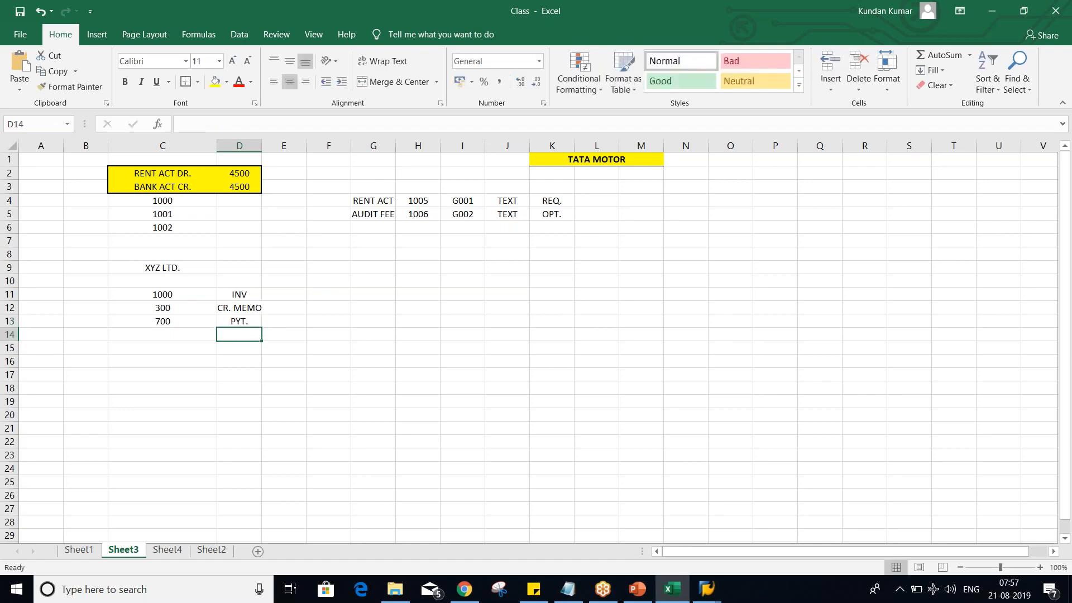
- Examine the invoice, credit memo and payment amounts in C11:C13 together with their labels in column D
click(174, 294)
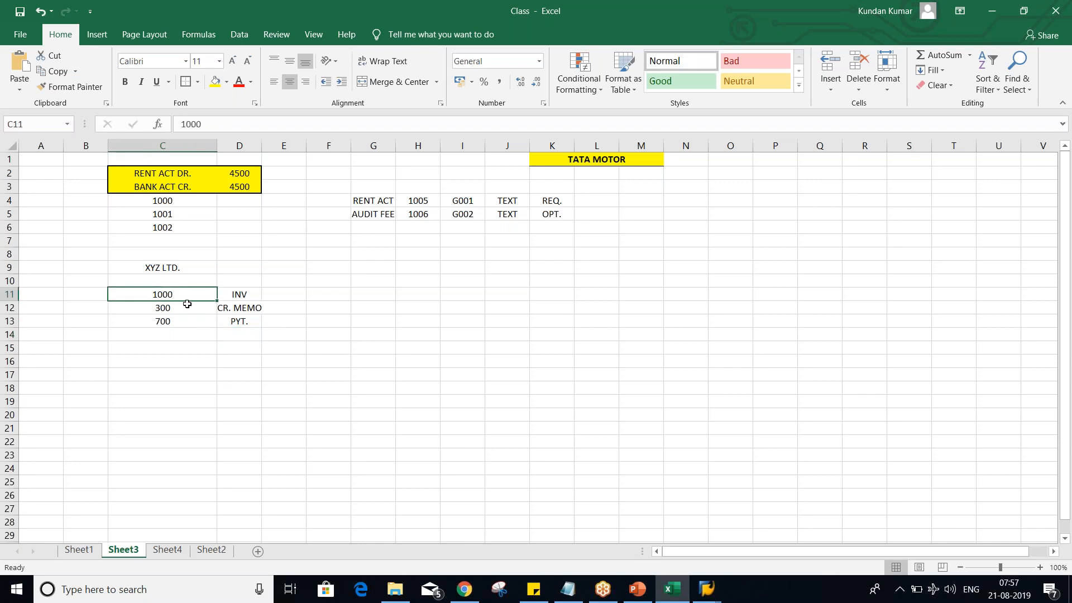
click(181, 308)
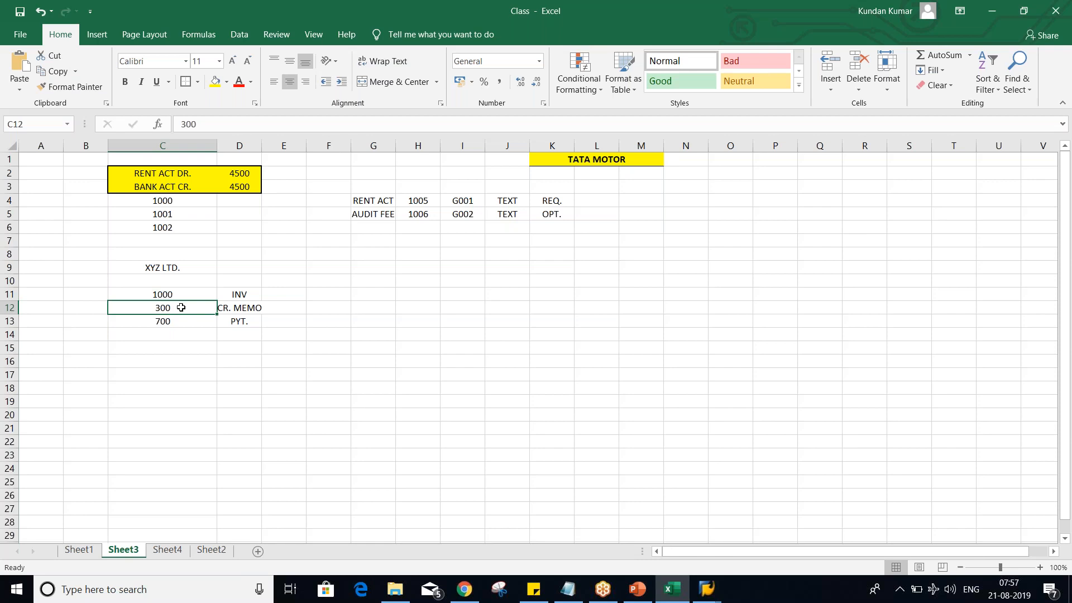
click(178, 290)
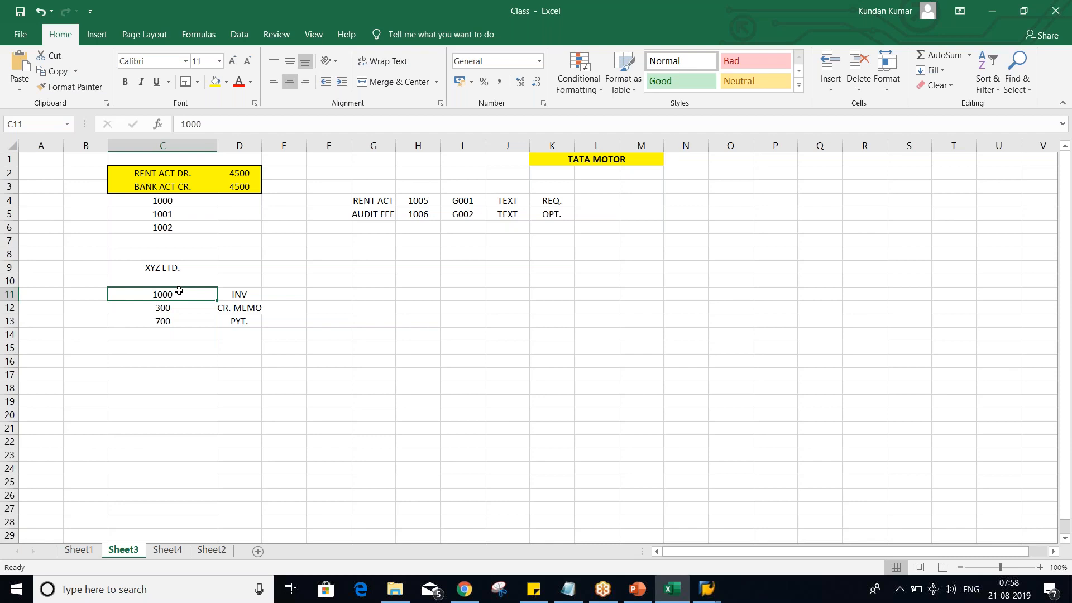
click(179, 306)
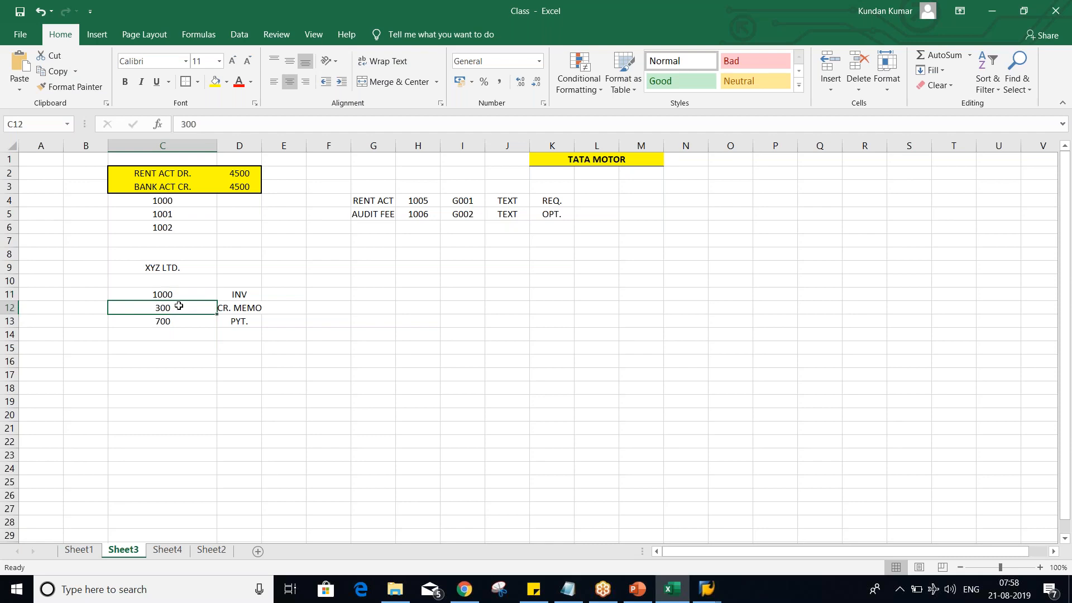
click(241, 306)
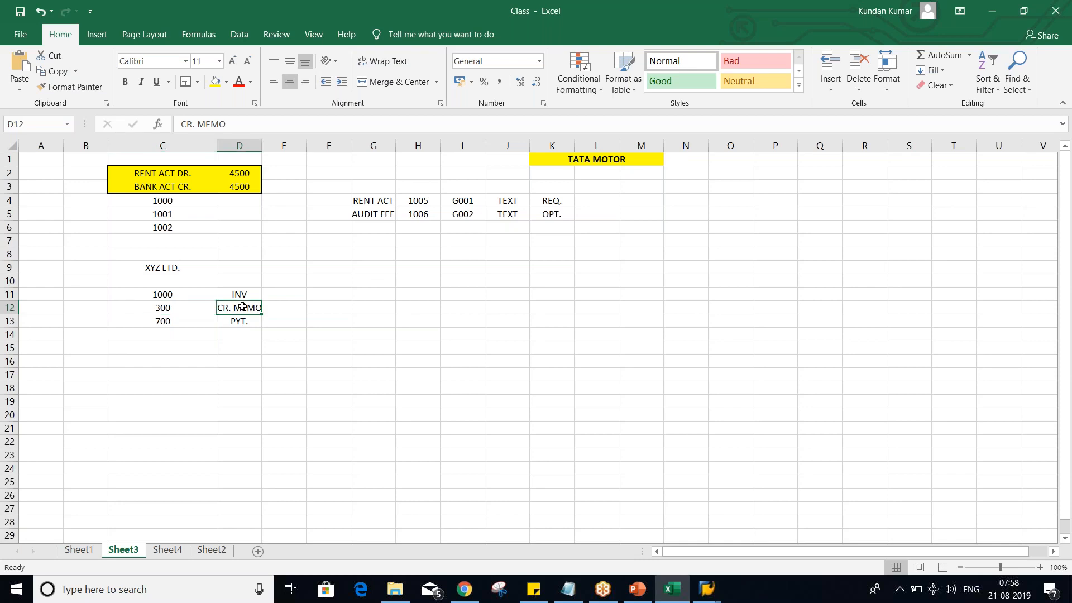
click(206, 306)
click(191, 294)
click(192, 305)
click(190, 296)
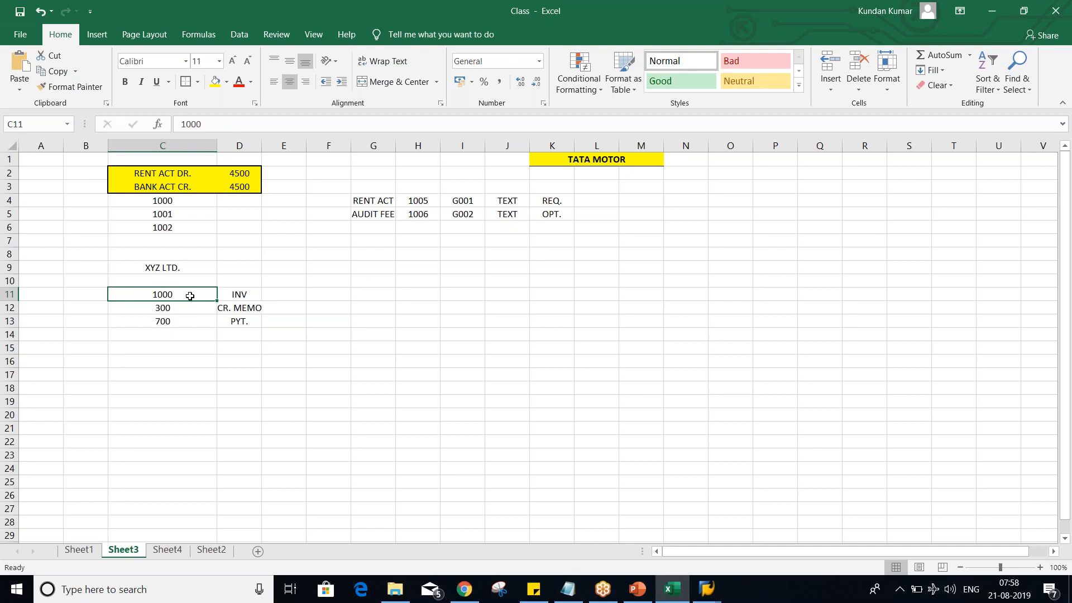
click(195, 321)
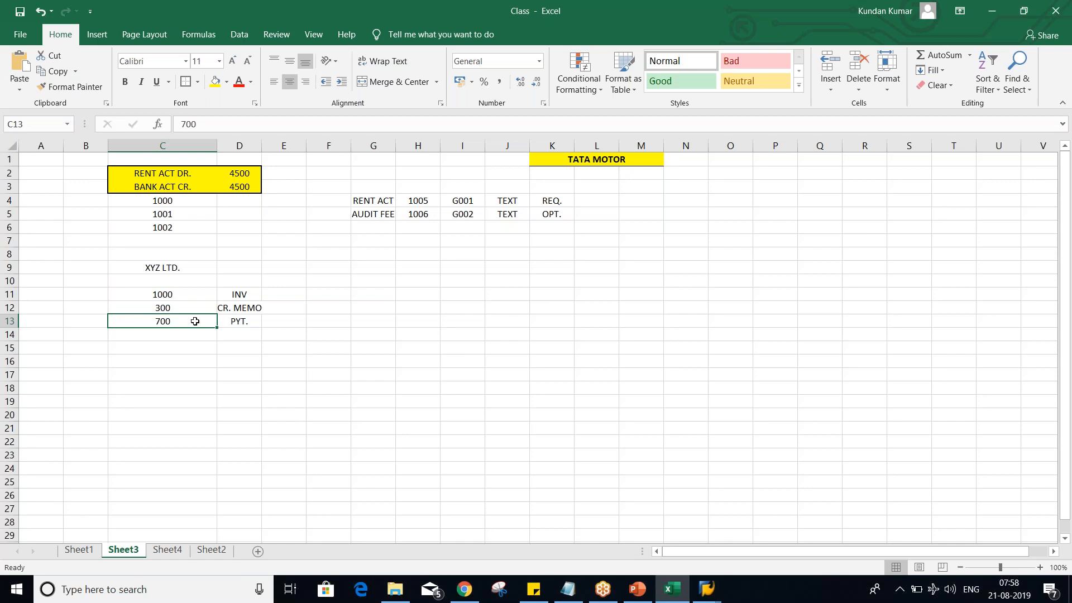
drag(186, 296, 186, 318)
click(239, 296)
click(189, 297)
click(186, 308)
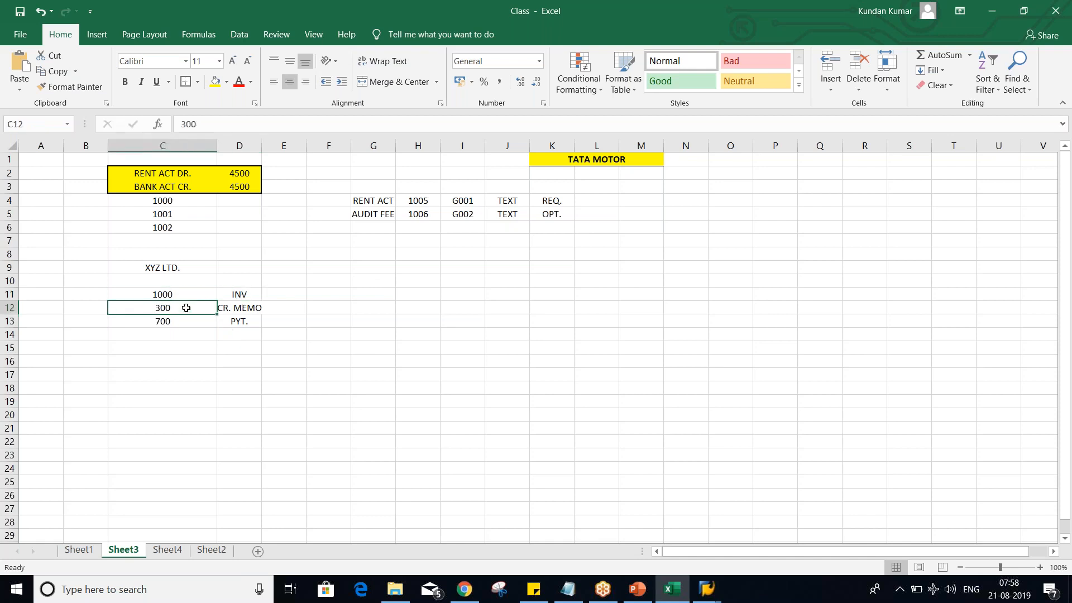
click(182, 325)
click(181, 306)
click(181, 292)
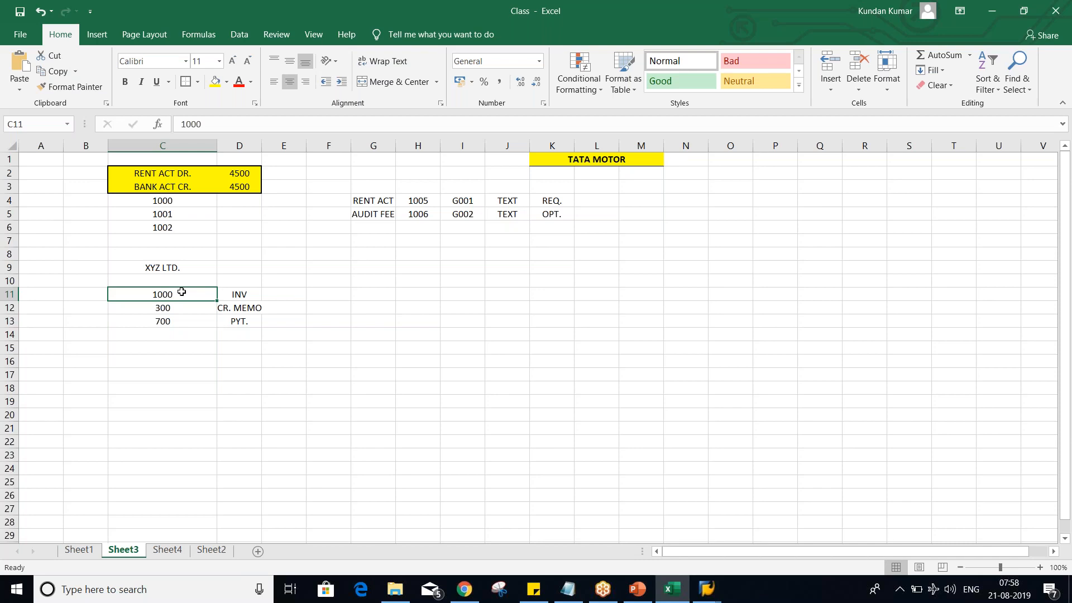
key(alt+Tab)
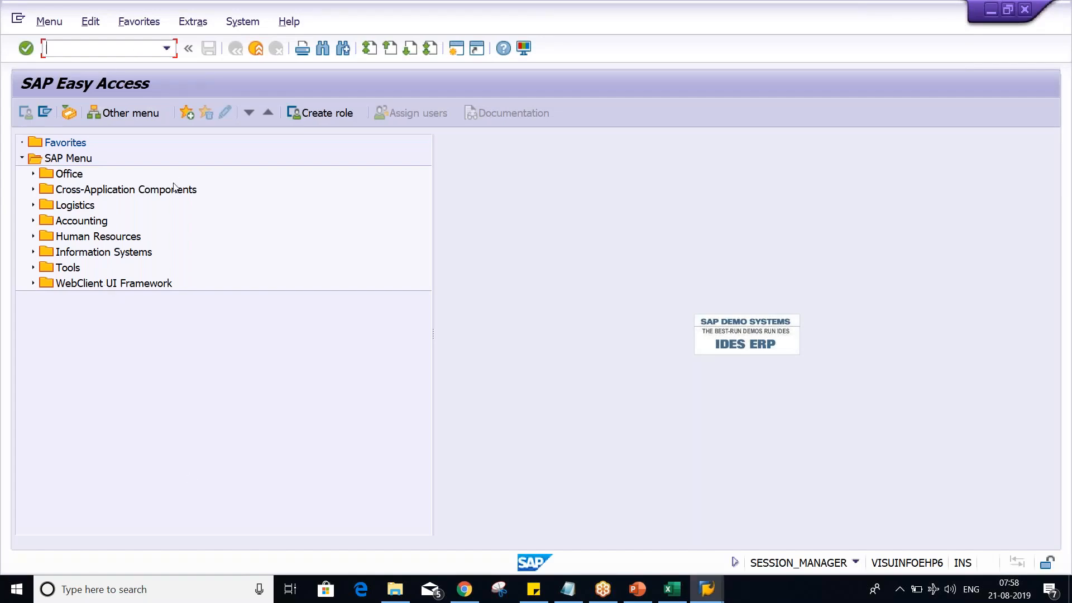
click(222, 220)
key(alt+Tab)
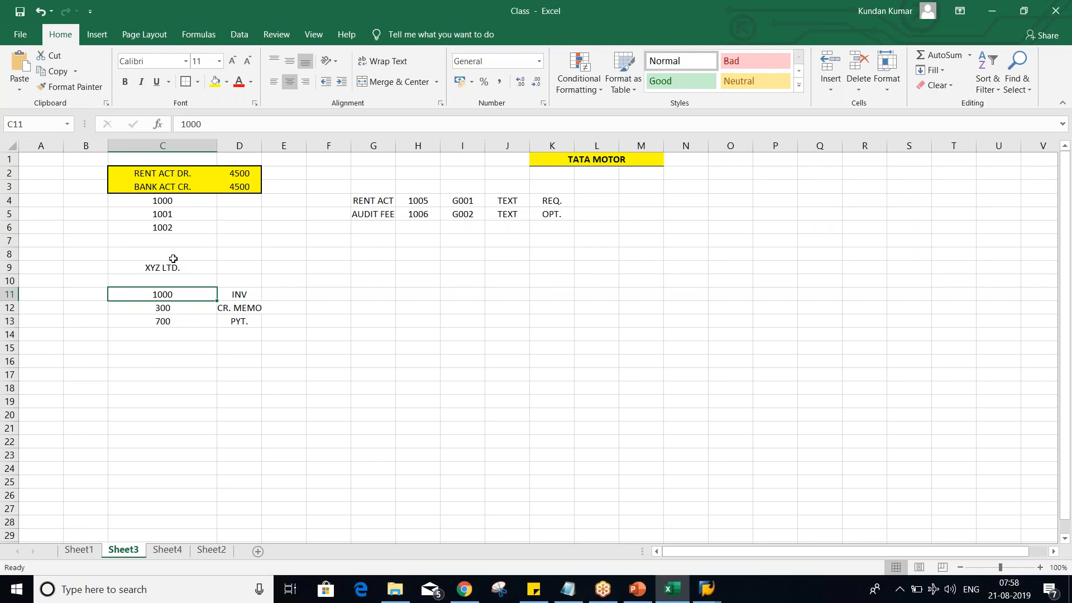
- Enter the document types KR, KG and KZ in B11:B13 beside the invoice, credit memo and payment amounts
click(89, 296)
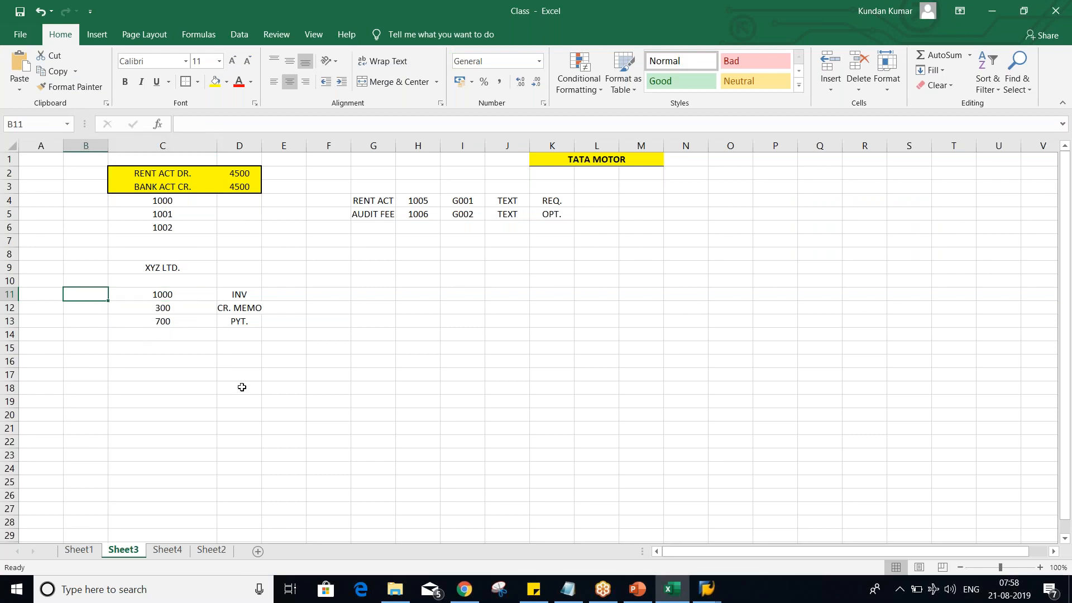
text(KR)
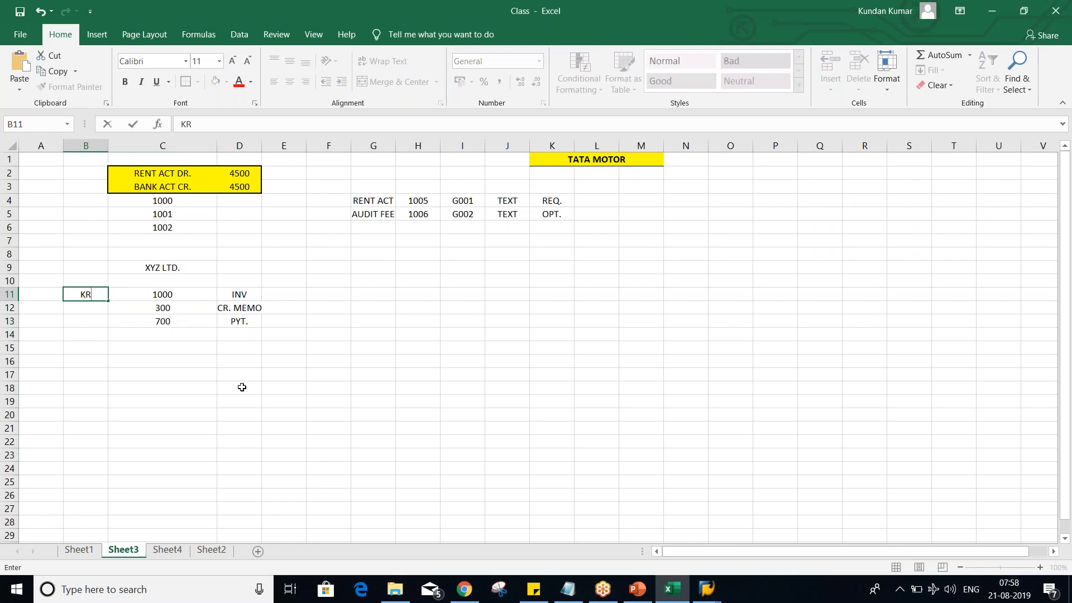
key(Return)
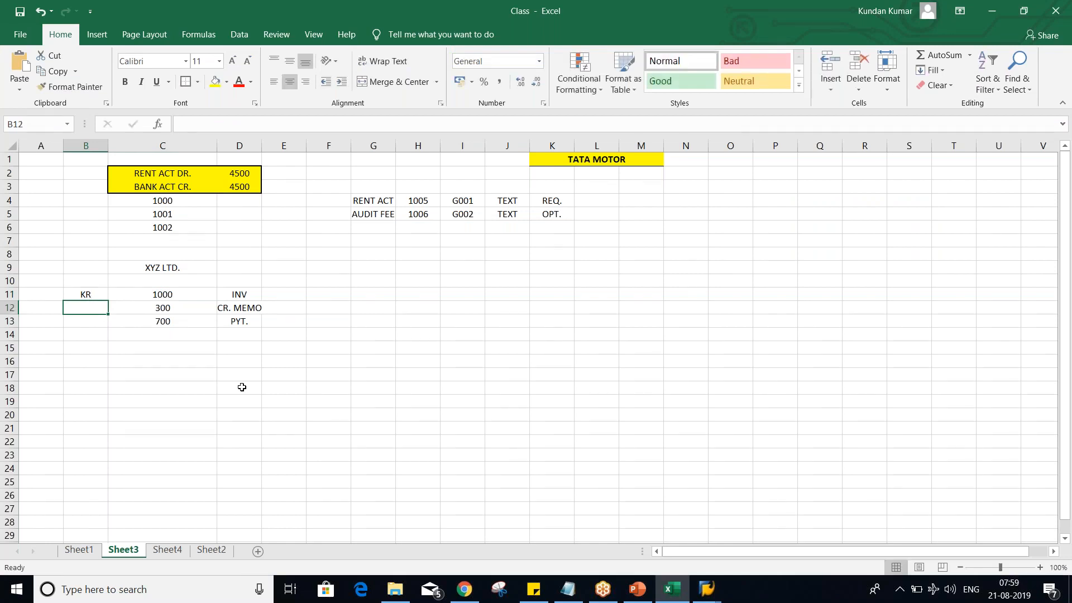
text(KG)
key(Return)
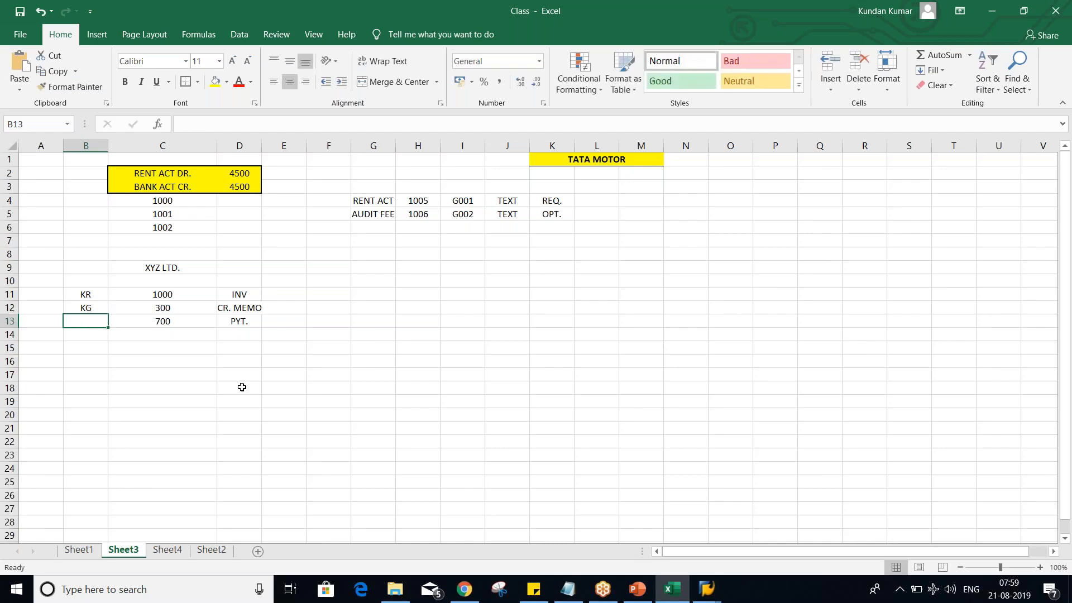
text(KZ)
key(Return)
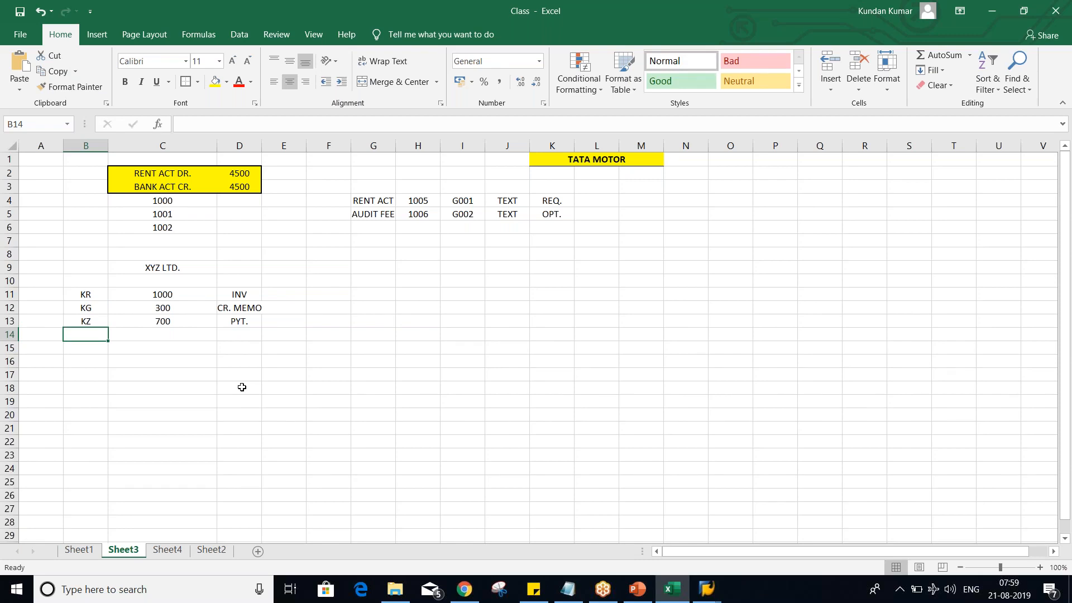
- Review the document types in B11:B13 against the amounts and transaction labels in the same rows
key(Up)
key(Up)
key(Up)
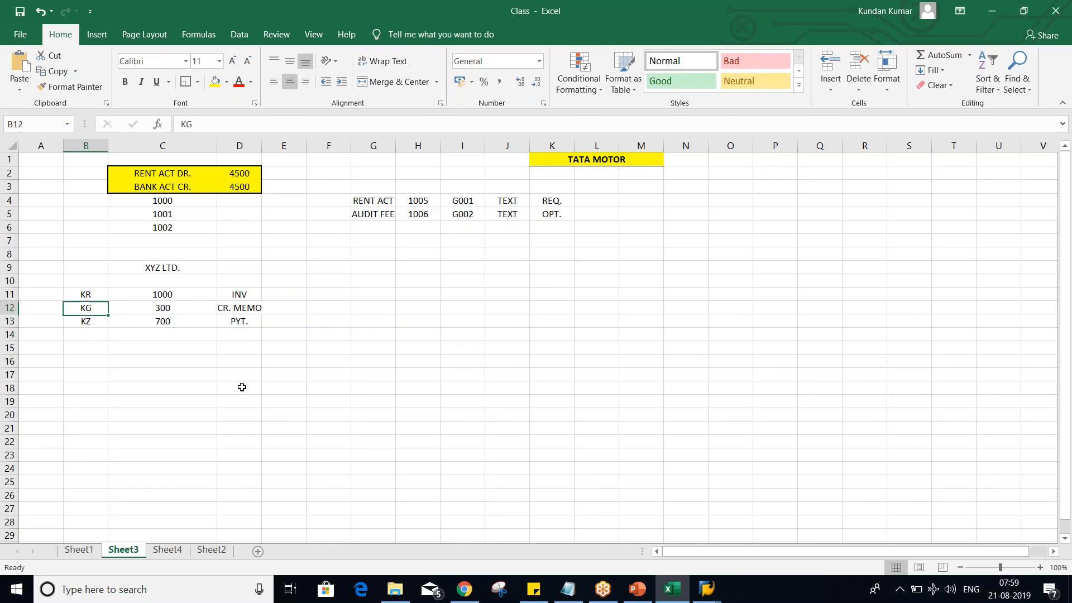
key(Down)
key(Down)
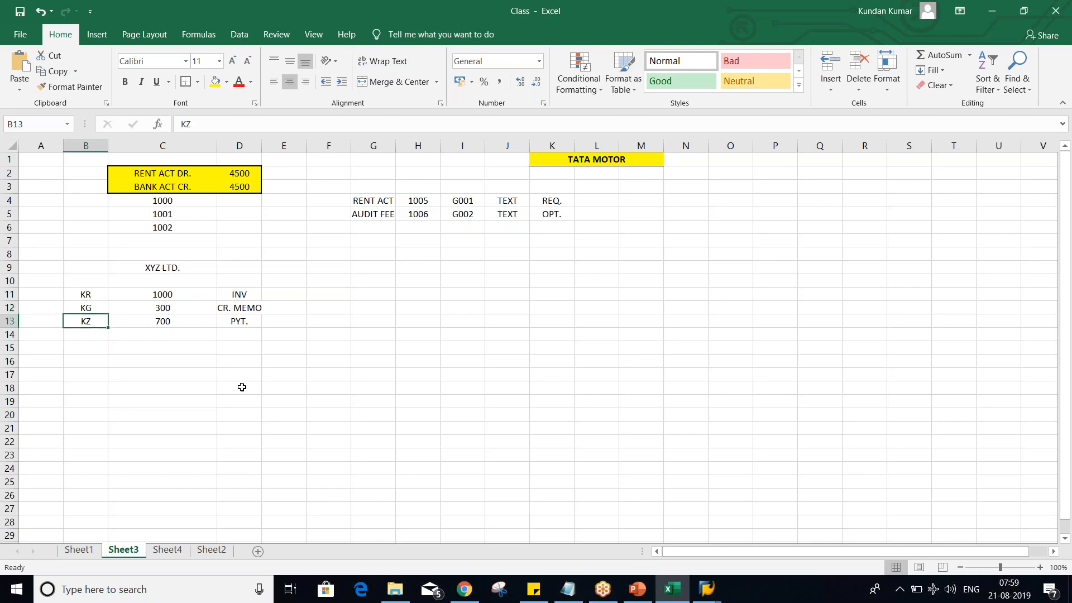
click(140, 292)
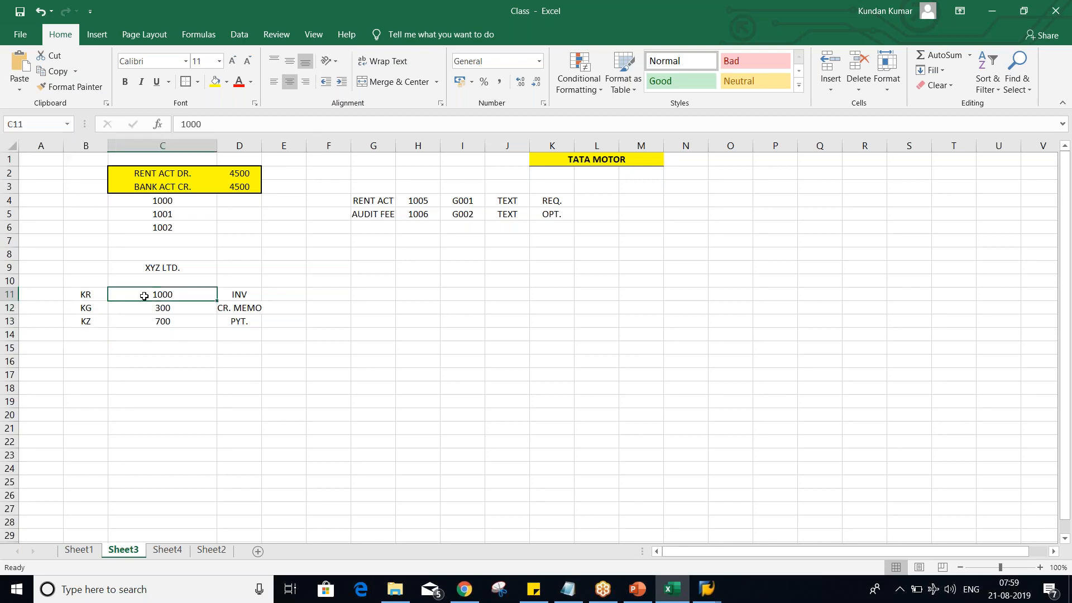
click(68, 295)
click(77, 308)
click(83, 323)
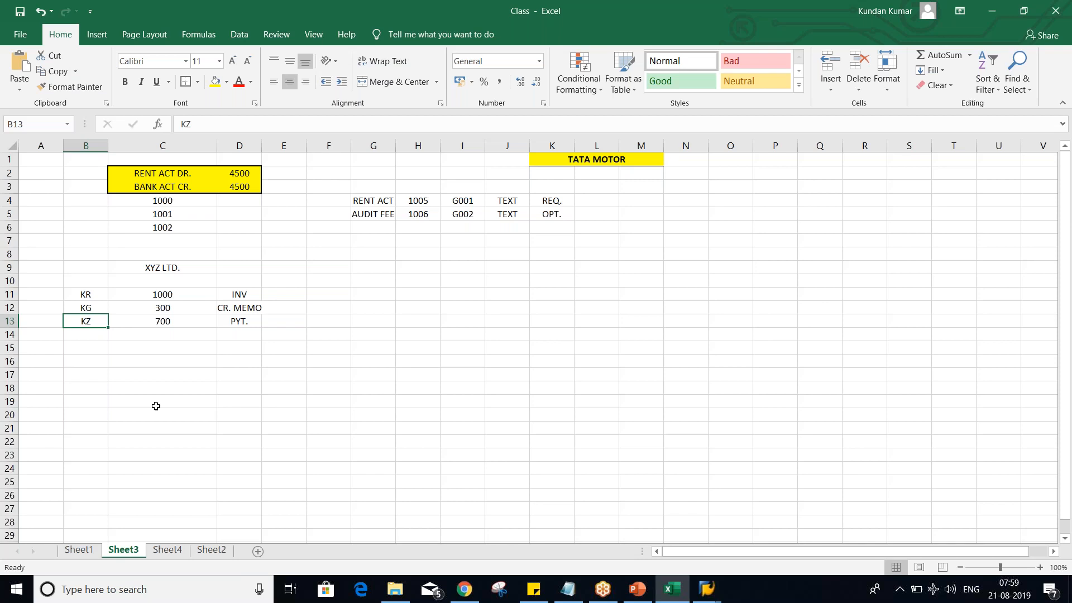
drag(85, 295, 252, 293)
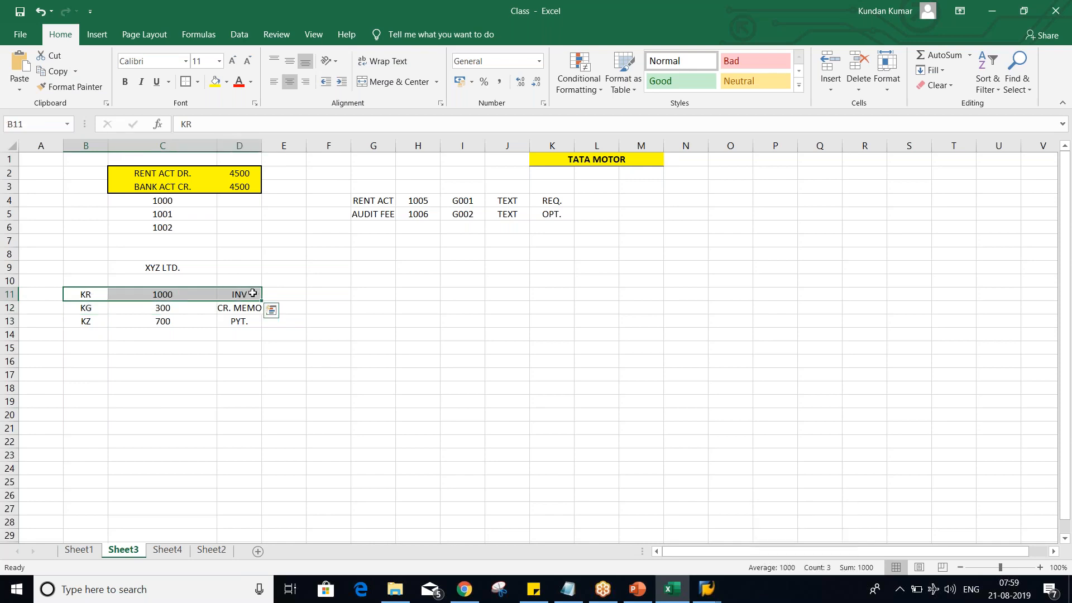
- Review document types KR, KG and KZ in B11:B13 against the XYZ LTD. amounts in C11:C13
click(177, 296)
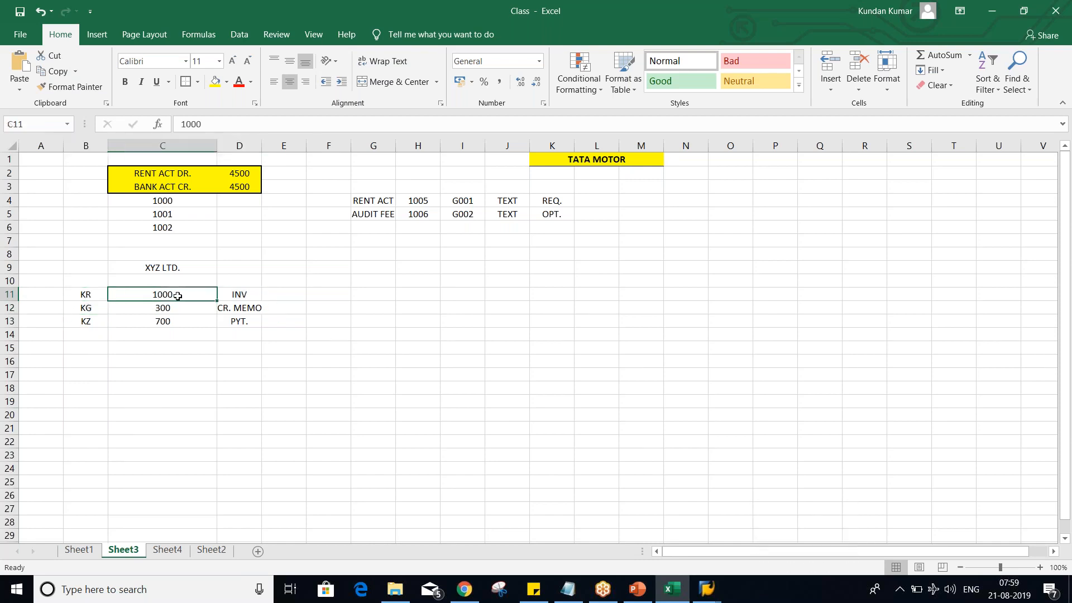
click(86, 310)
click(149, 310)
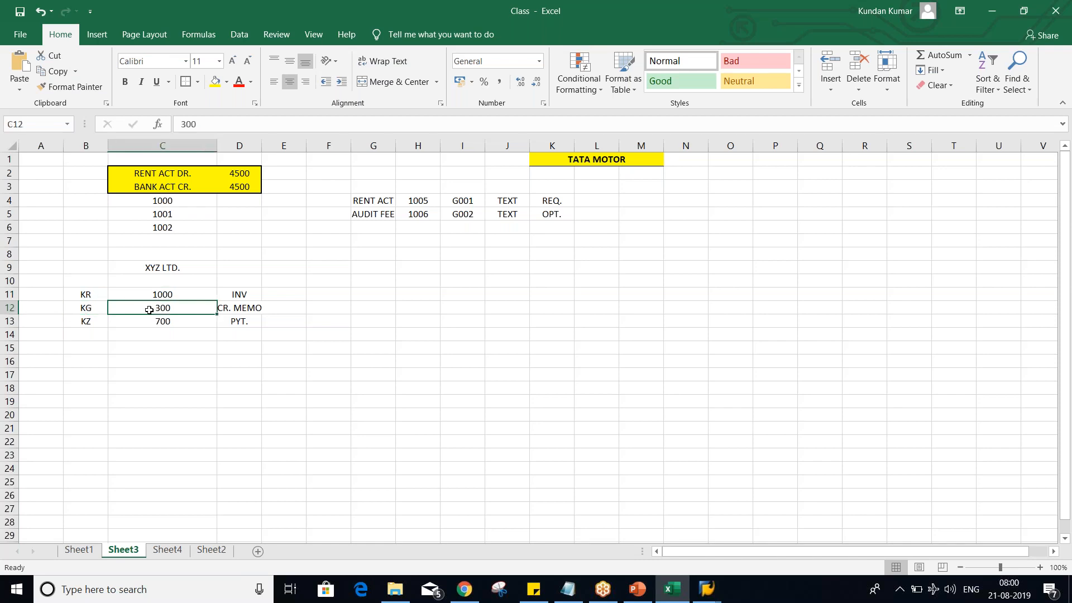
click(86, 321)
click(157, 326)
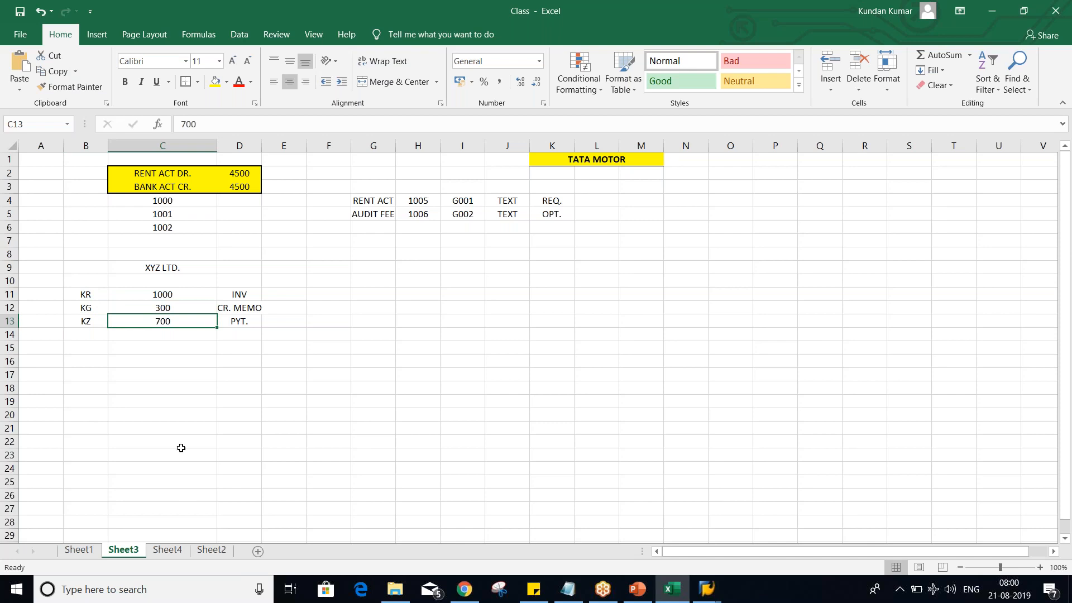
click(87, 345)
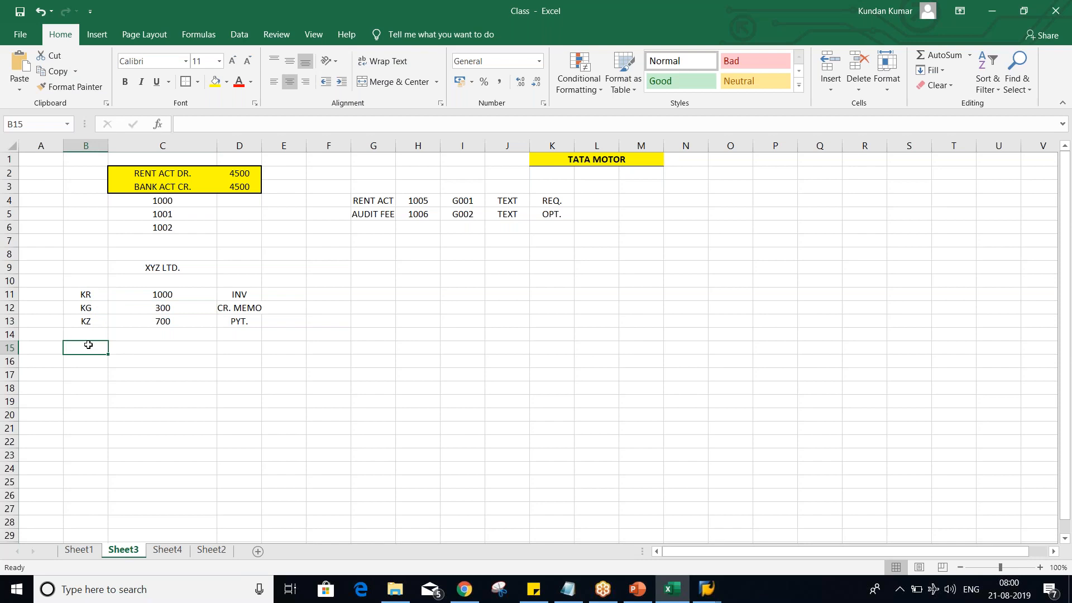
mouse_move(161, 295)
mouse_down()
mouse_move(175, 332)
mouse_move(174, 310)
mouse_up()
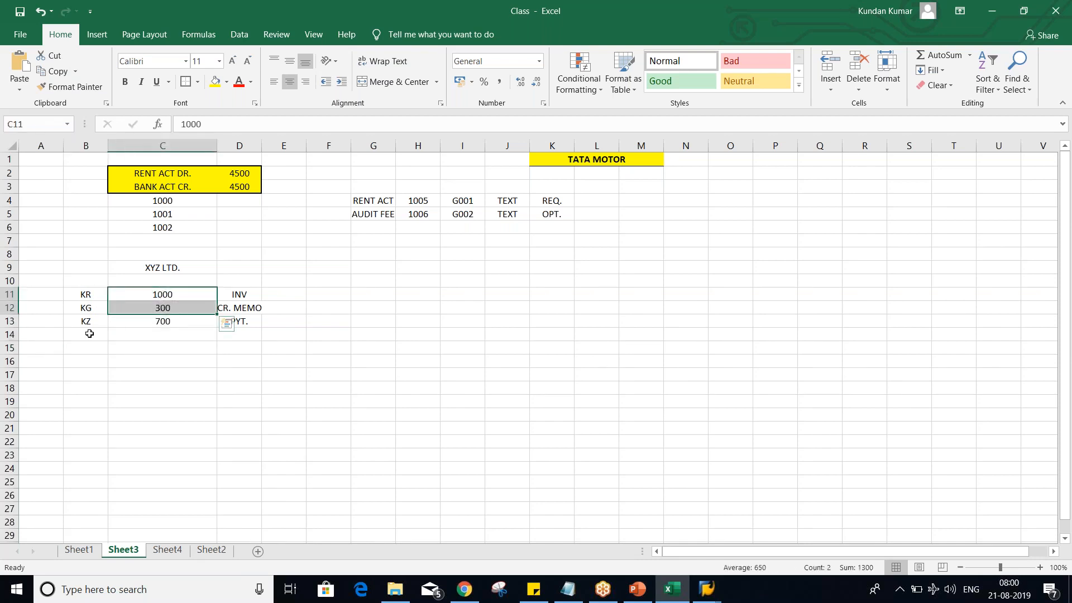
- Add a journal voucher row below the payment, with JV in D14 and document type SA in B14
click(86, 335)
click(178, 334)
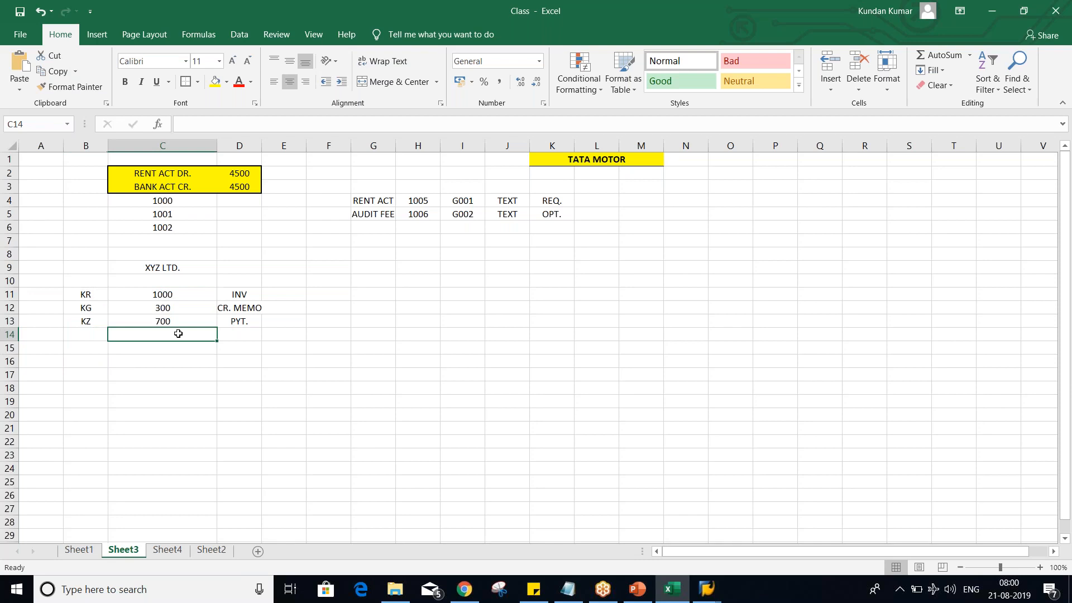
key(Tab)
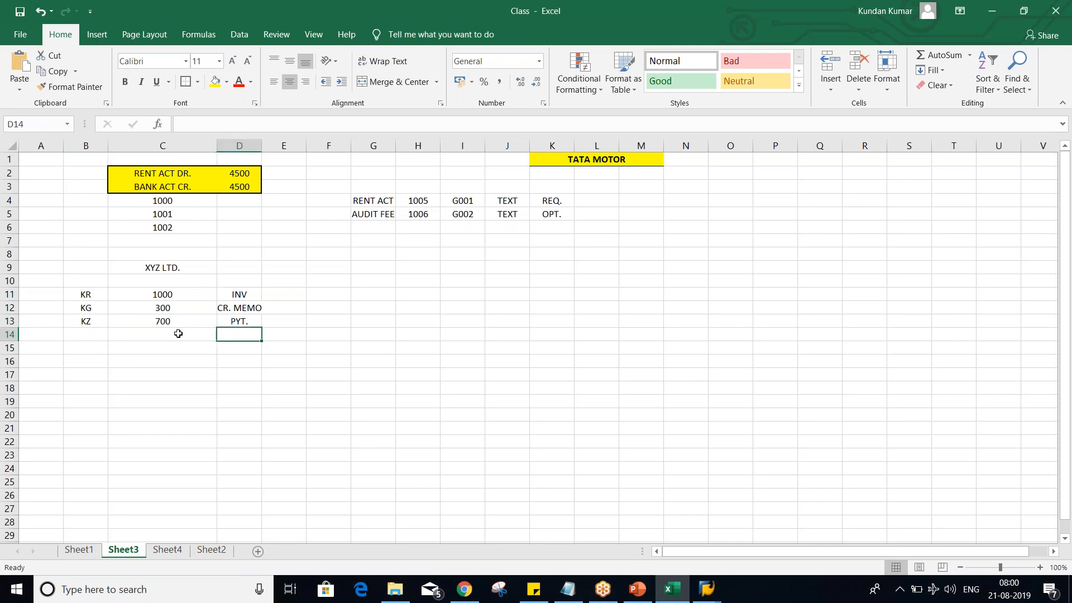
text(JV)
key(Return)
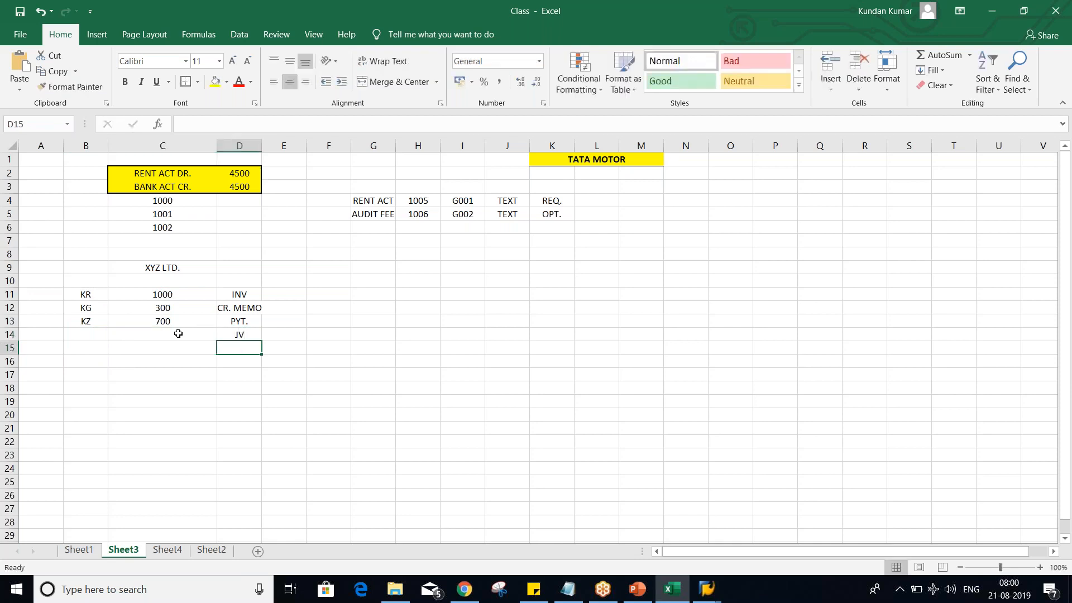
click(67, 334)
text(SA)
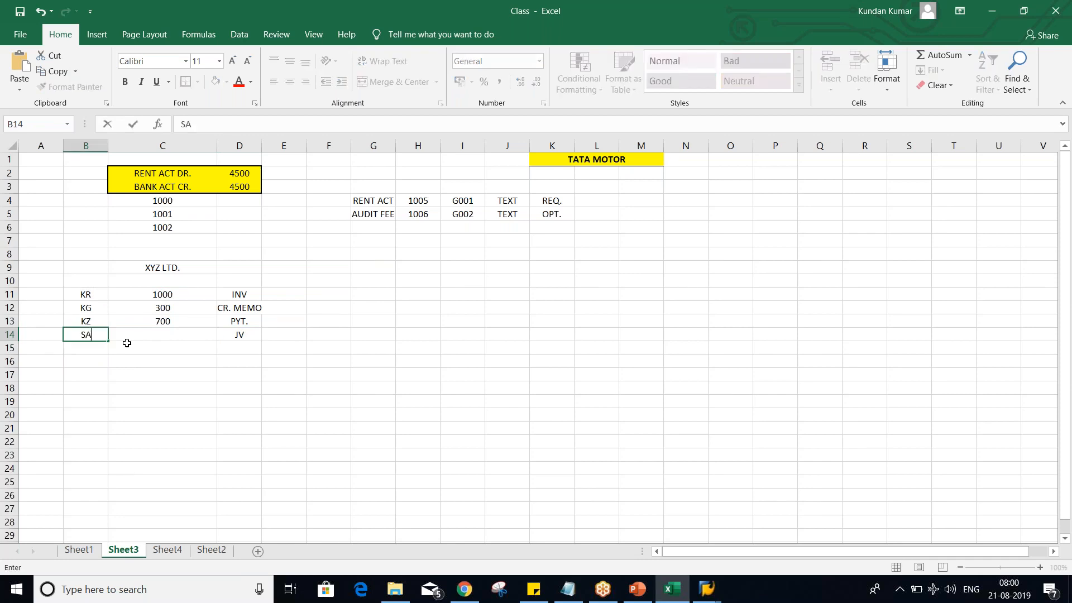
key(Return)
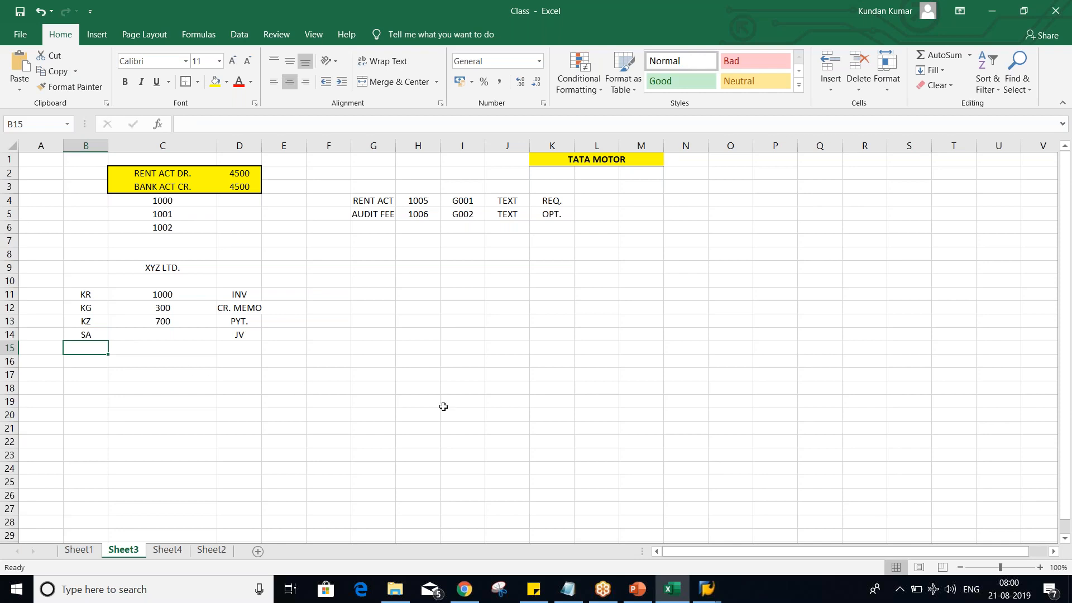
click(1067, 368)
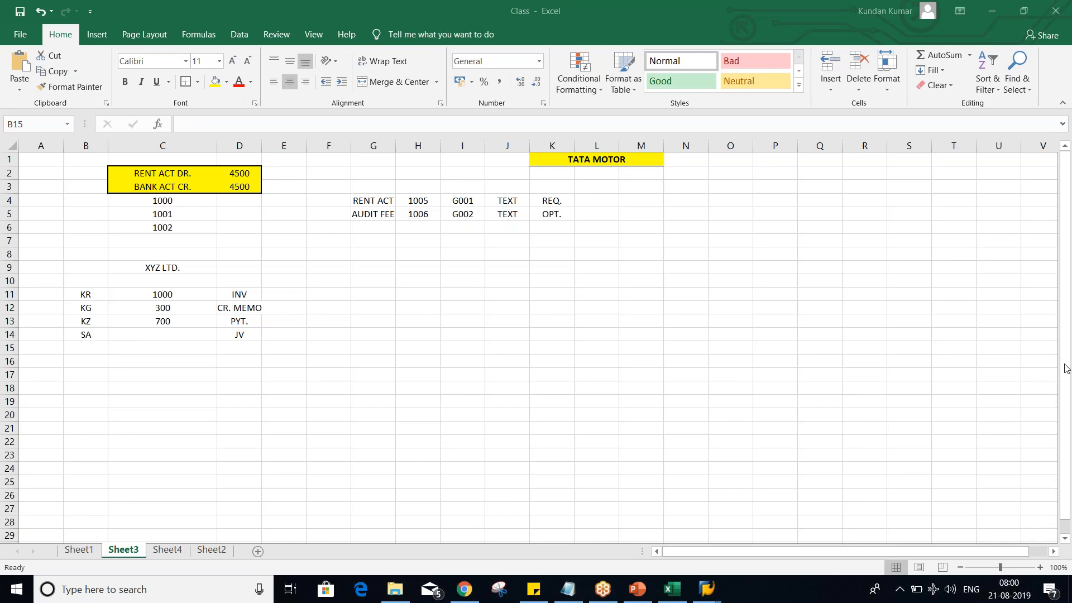
click(86, 347)
click(89, 335)
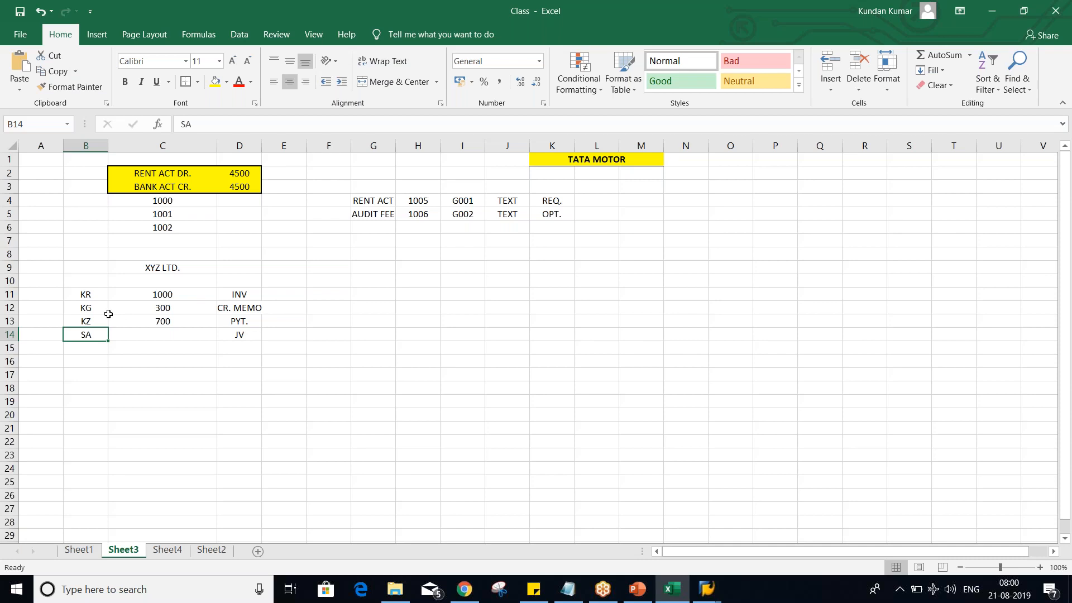
key(alt+Tab)
key(Tab)
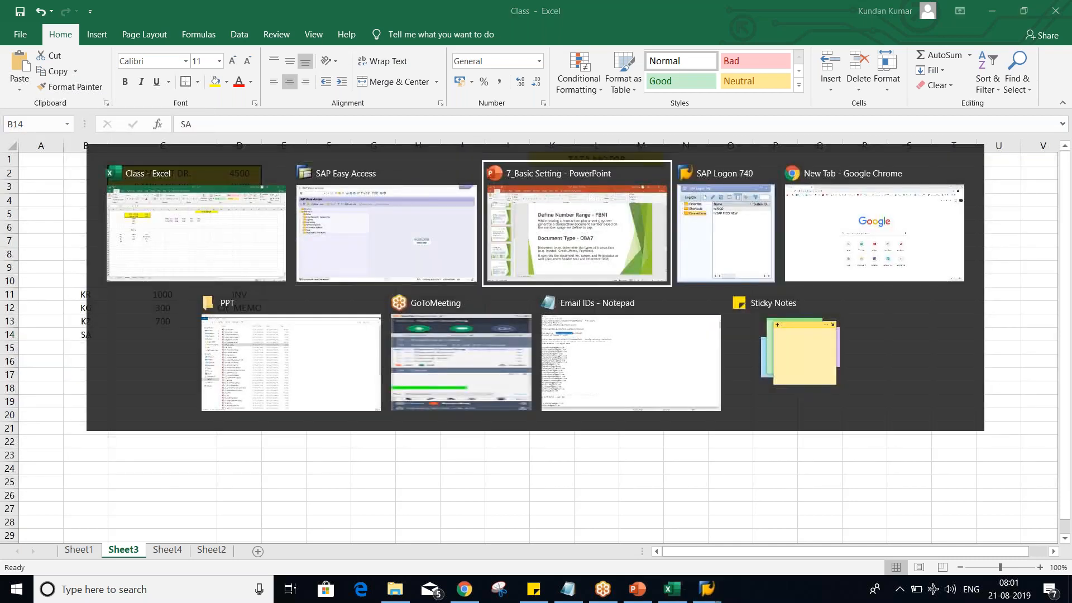
key(shift+Tab)
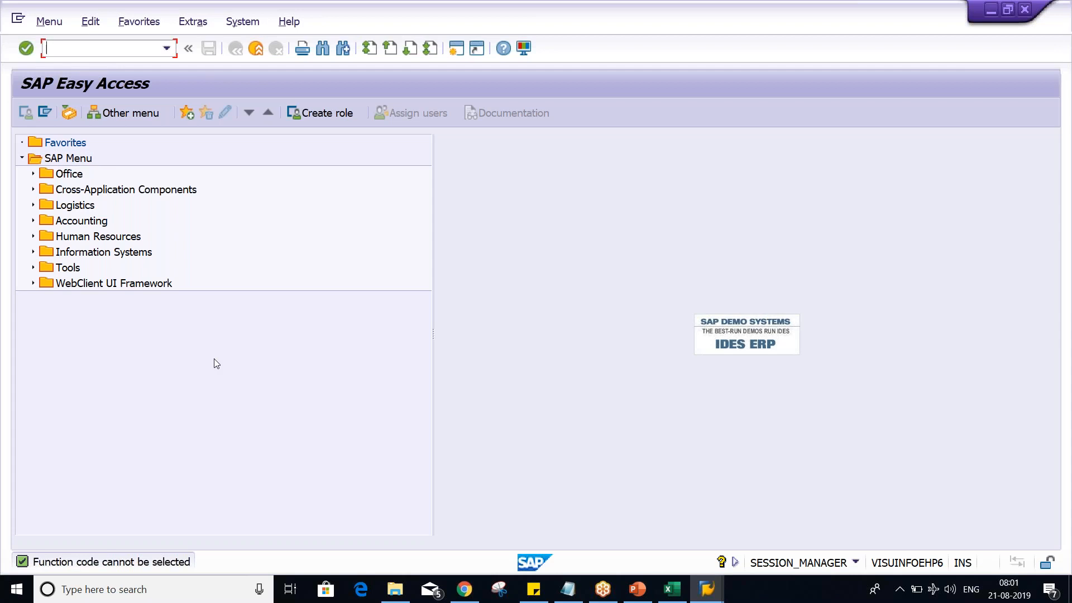
key(alt+Tab)
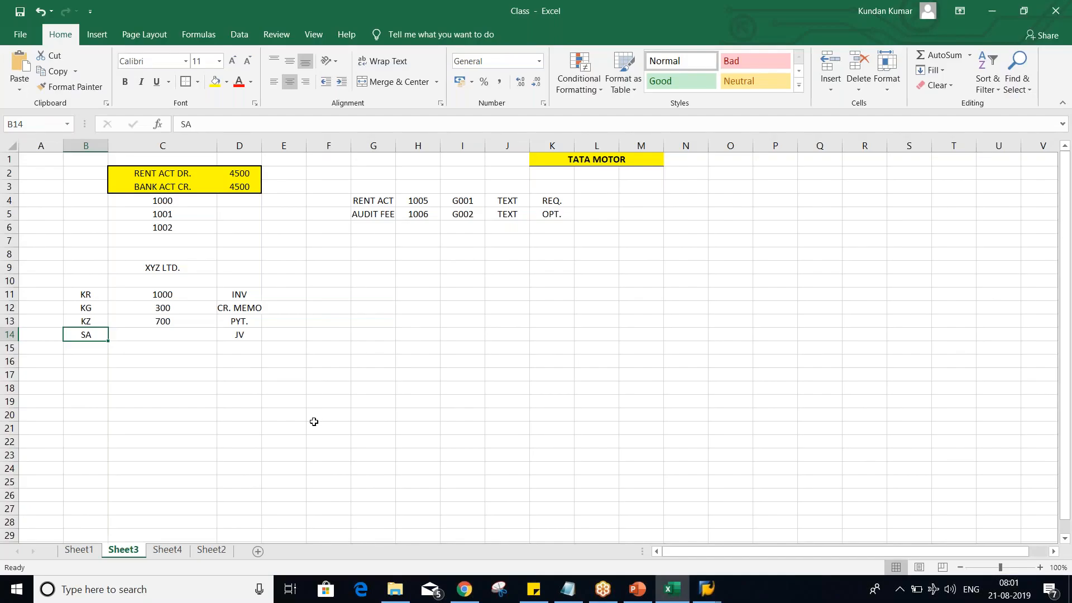
- Switch to the 7_Basic Setting presentation in PowerPoint and read the Document Type - OBA7 definition on slide 6
click(313, 419)
key(alt+Tab)
key(alt+Tab)
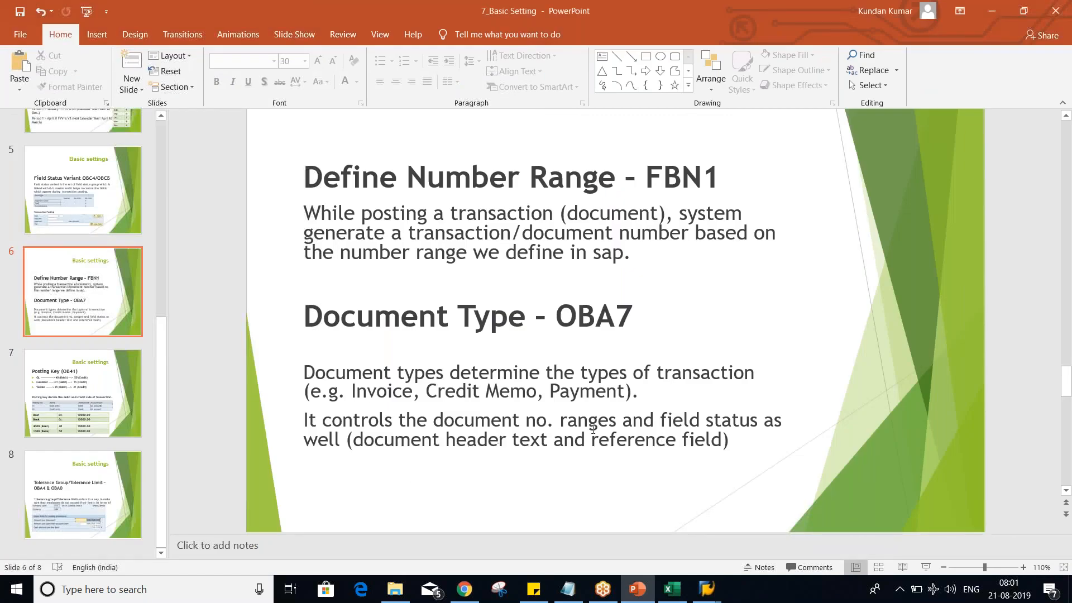
- Return to the Class workbook in Excel and clear the sample document numbers in C4:C6 below the rent entry
key(alt+Tab)
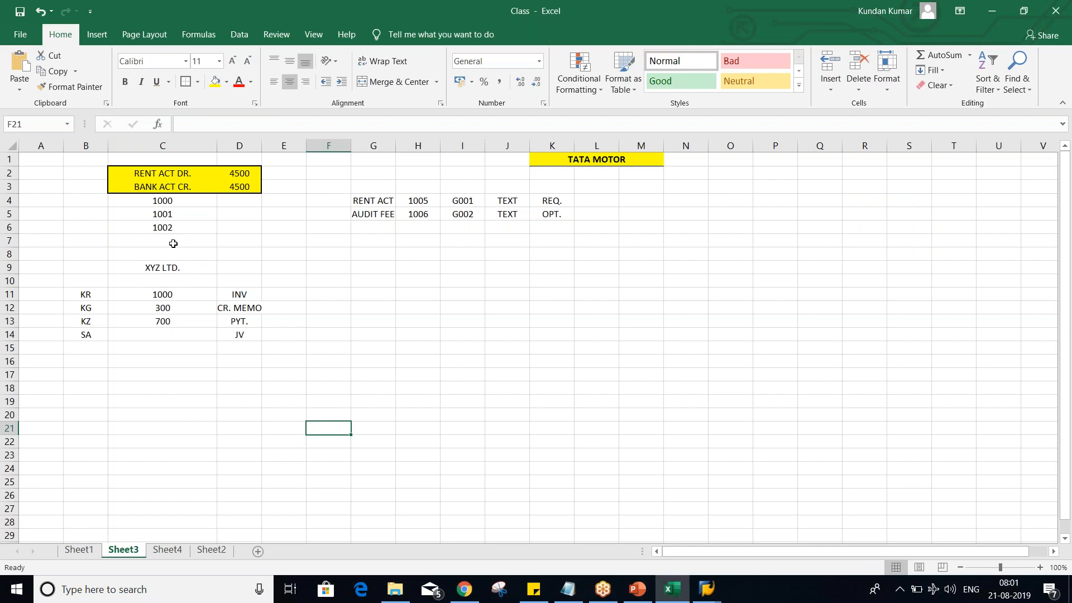
drag(172, 218, 178, 238)
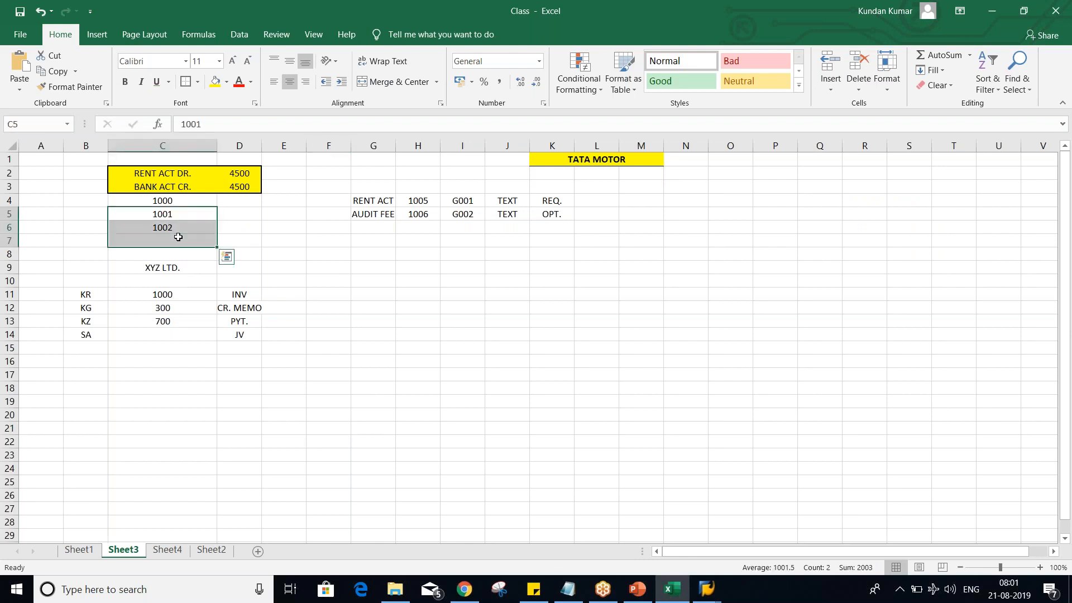
key(Delete)
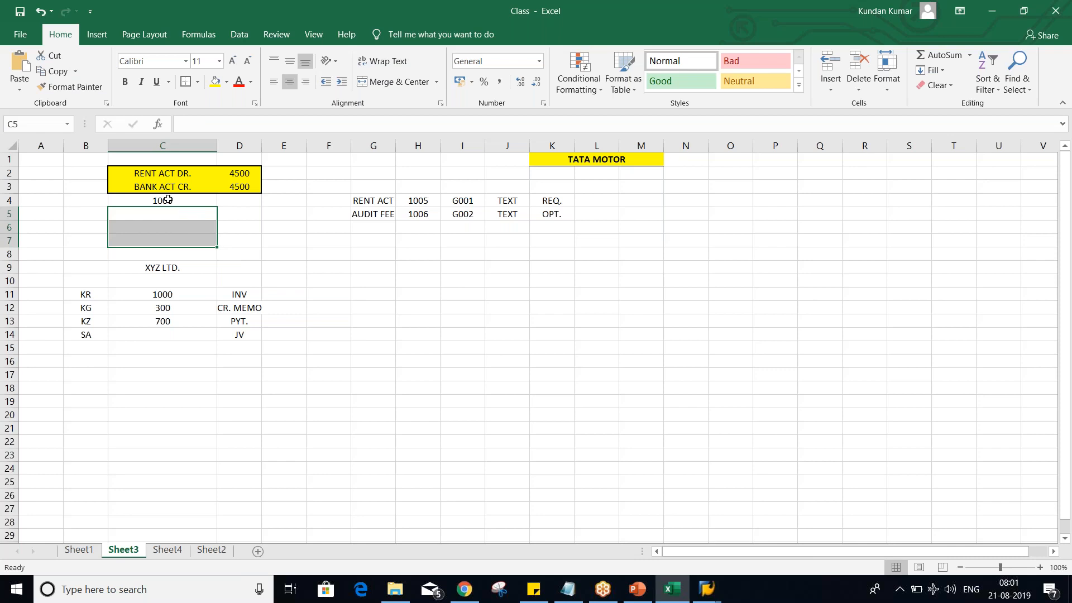
click(166, 201)
key(Delete)
- Enter the document number range 1000 - 1999 in C5 and its range number 01 as text in B5
key(Down)
text(1000)
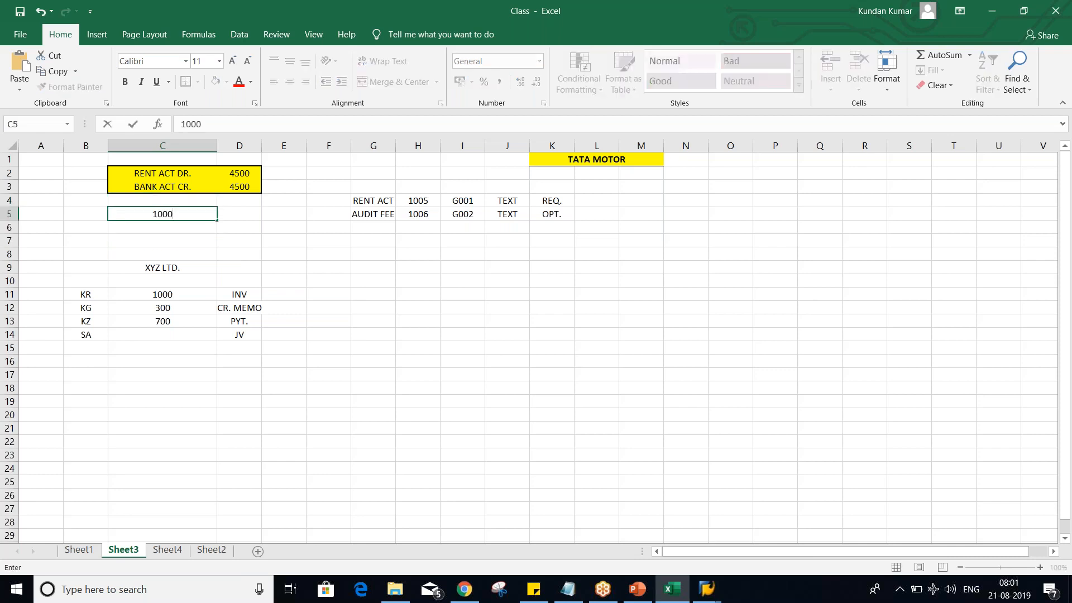
text( - 1999)
key(Return)
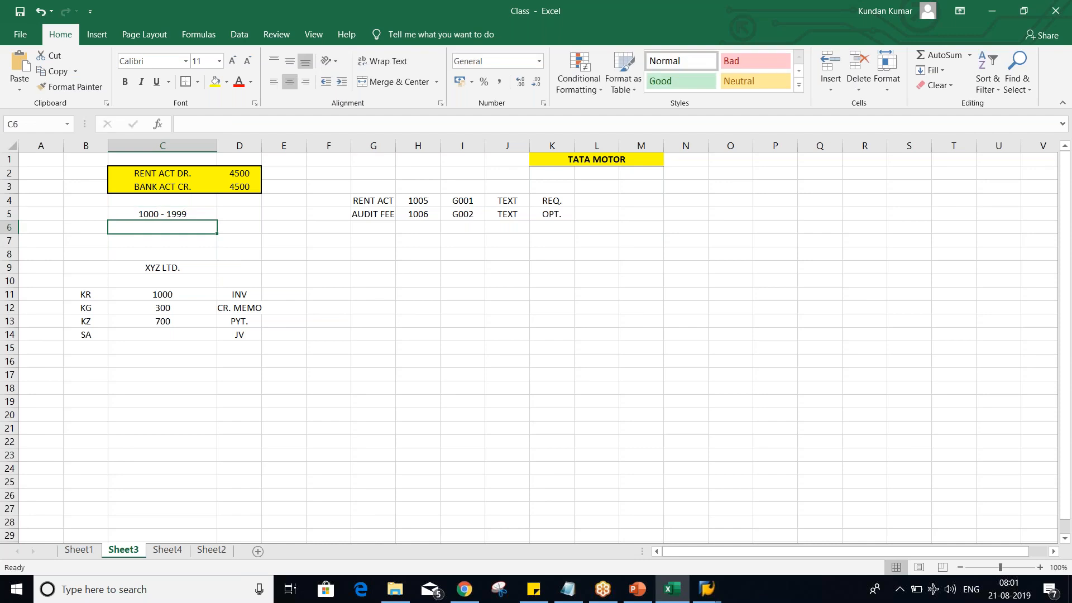
click(86, 211)
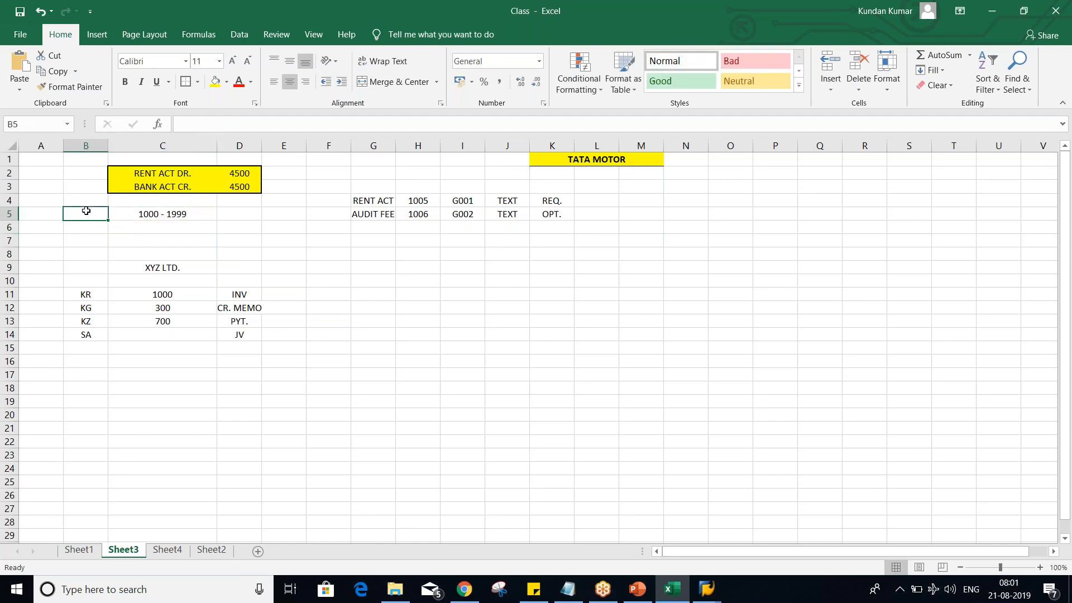
text('01)
key(Return)
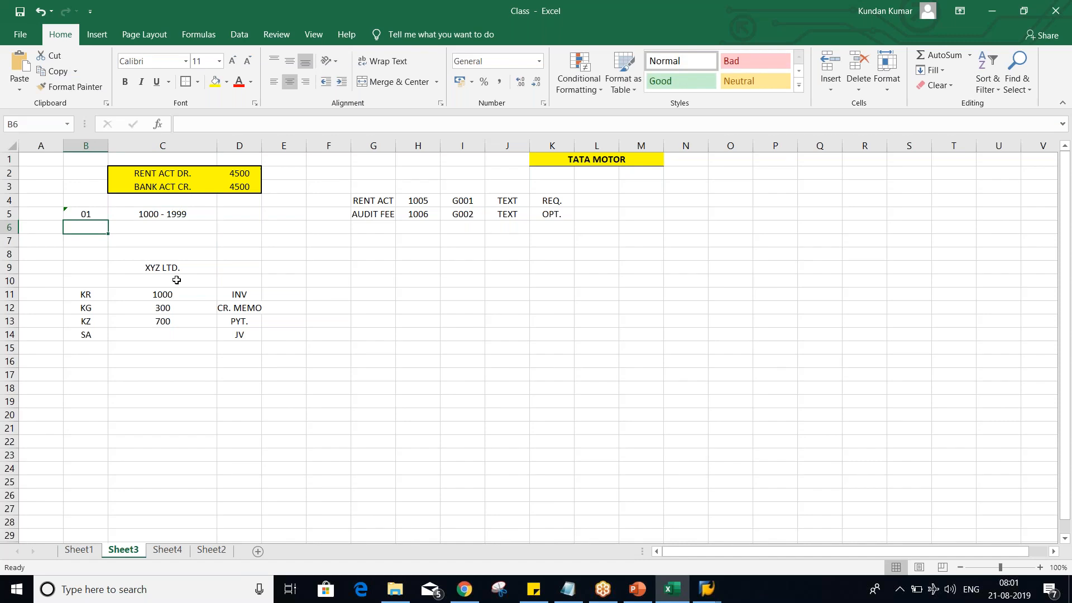
click(86, 211)
click(163, 218)
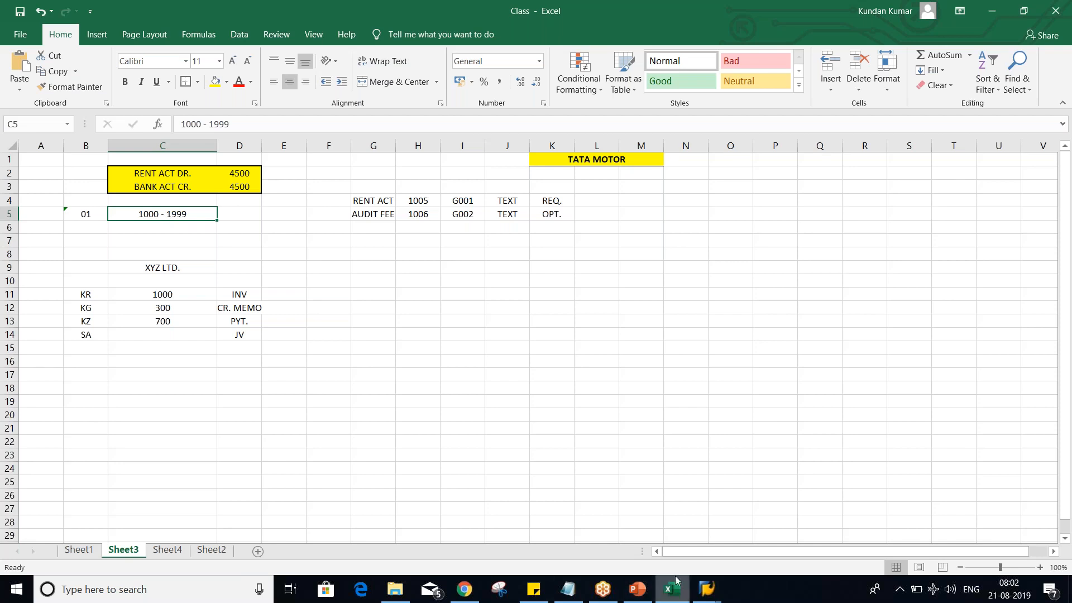
- Switch to SAP, open G/L document entry with FB50 for company code TM02, and inspect the Document Type field
mouse_move(707, 589)
click(159, 186)
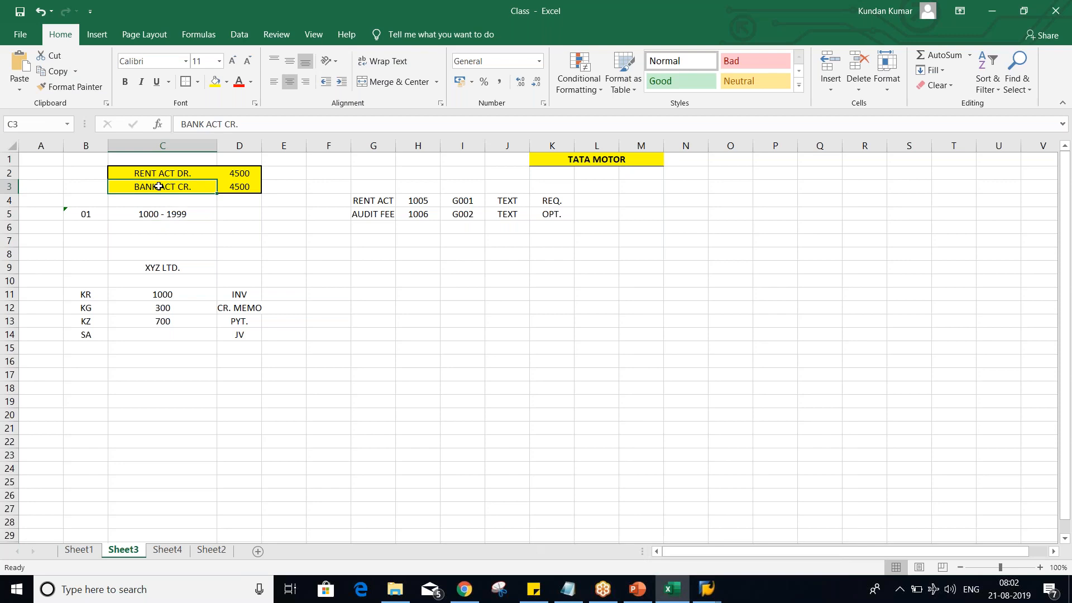
mouse_move(706, 589)
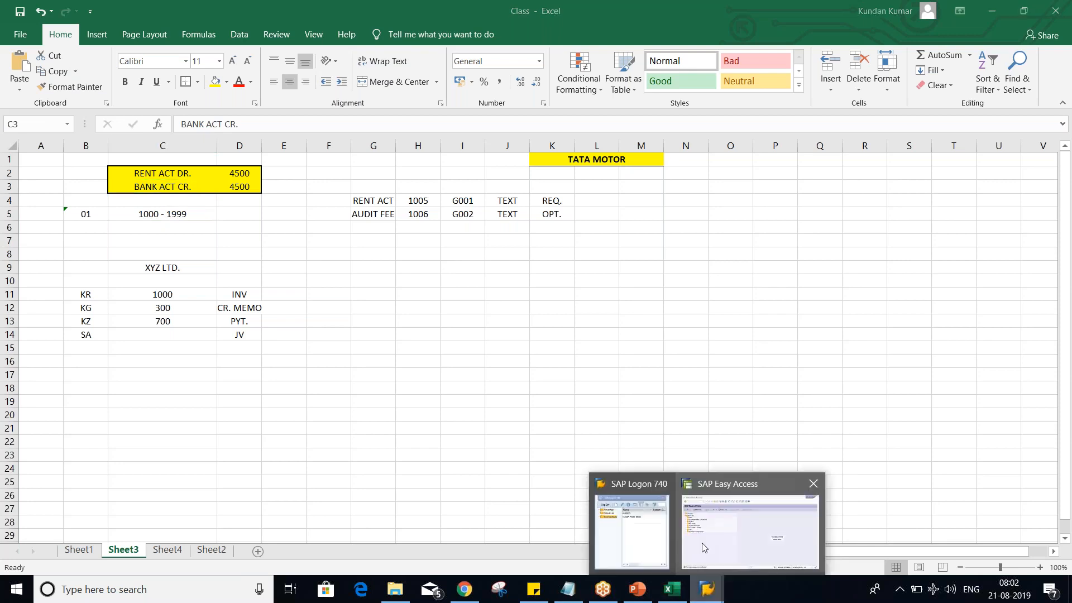
click(719, 538)
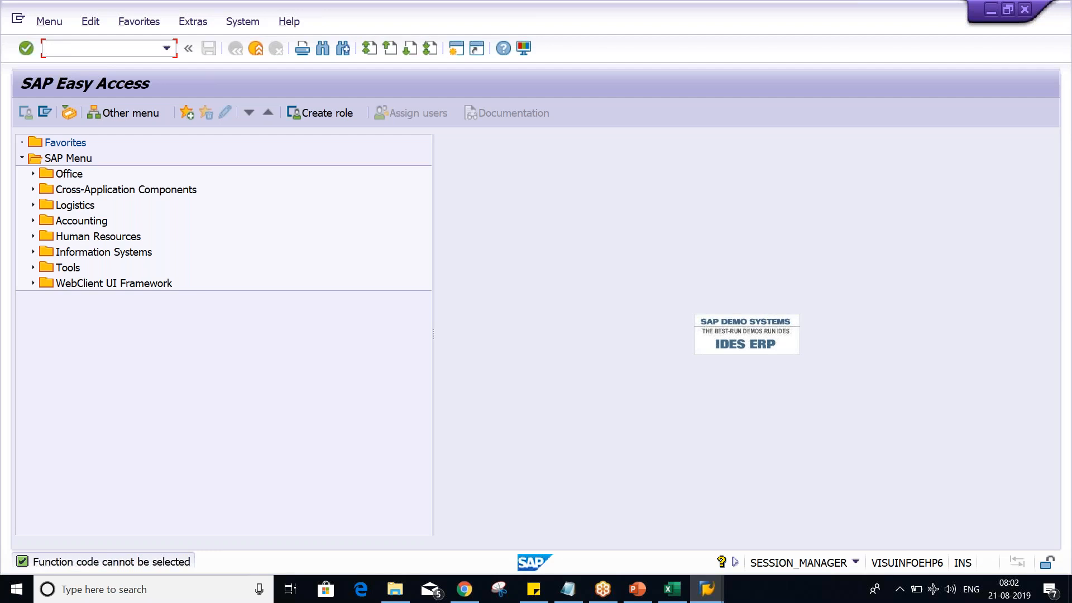
text(FB50)
key(Return)
text(TM02)
key(Return)
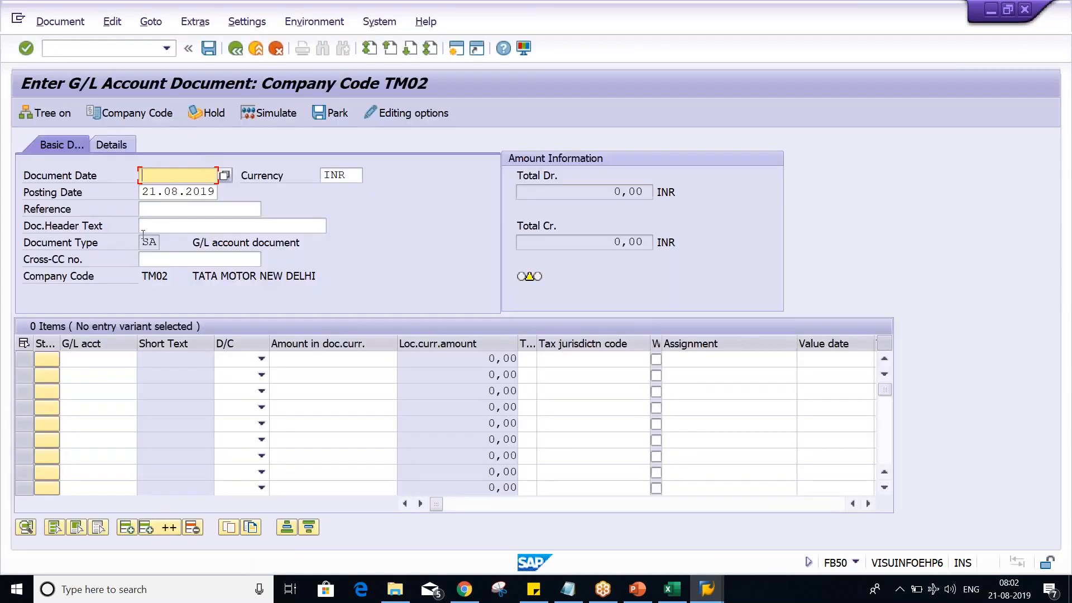
double_click(146, 242)
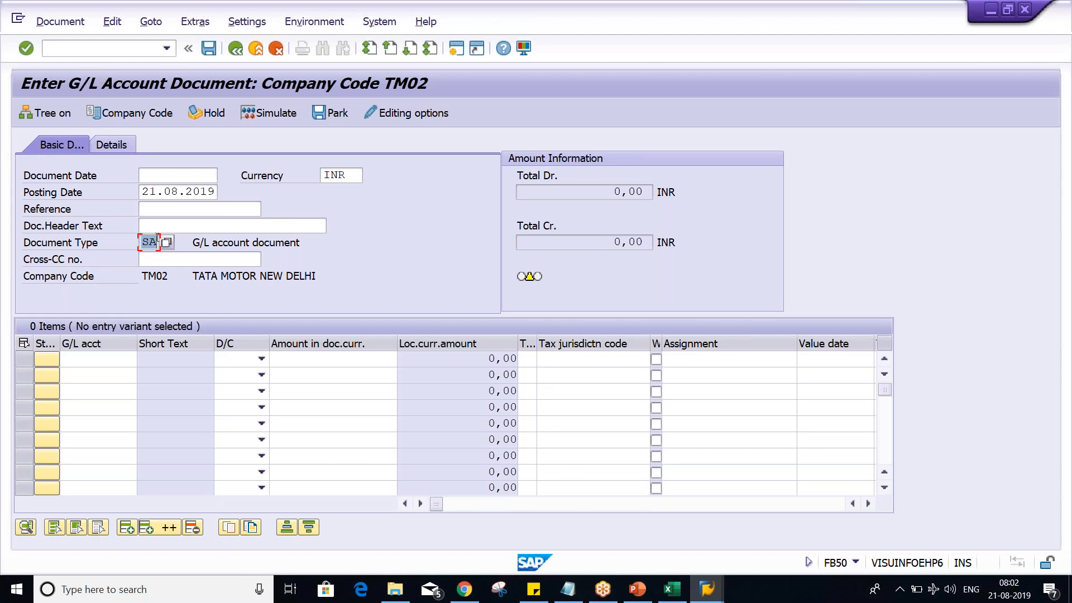
click(92, 51)
- Switch back to Excel and review range number 01 in B5 together with its document number range in C5
key(alt+Tab)
click(196, 216)
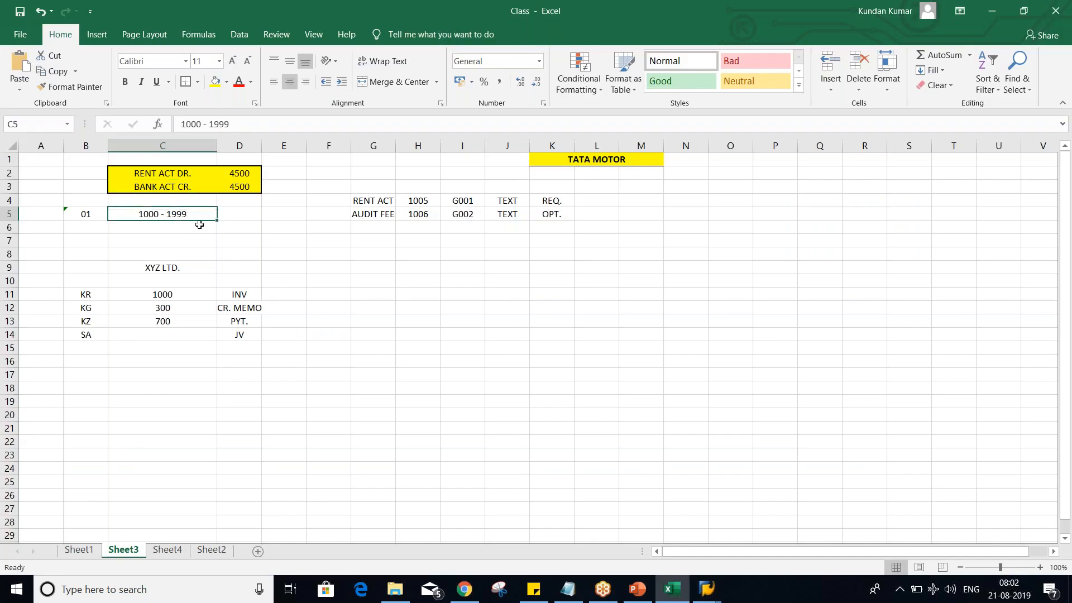
click(95, 212)
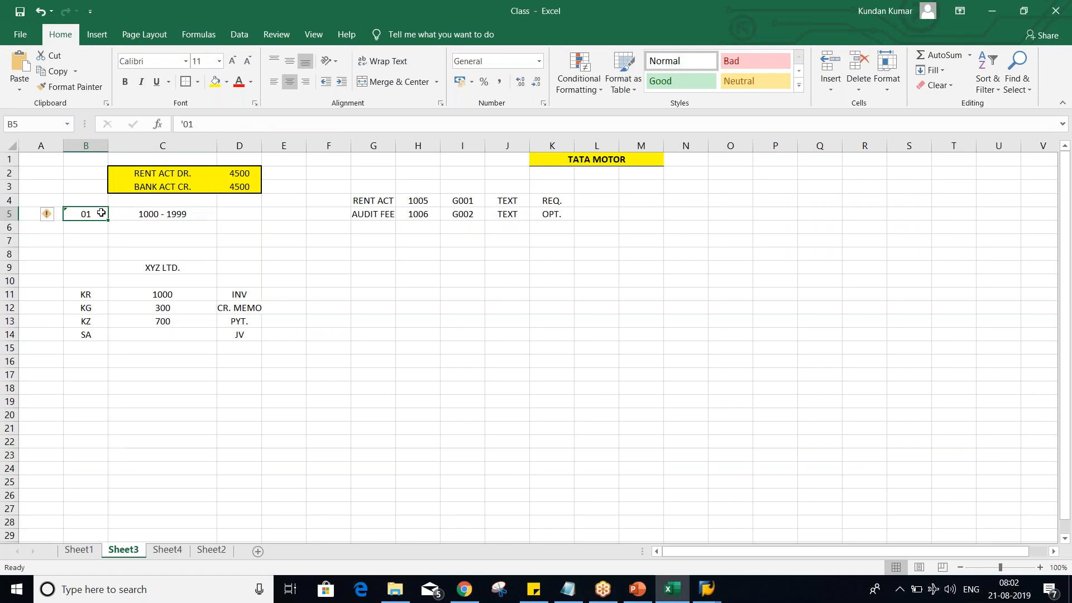
click(134, 217)
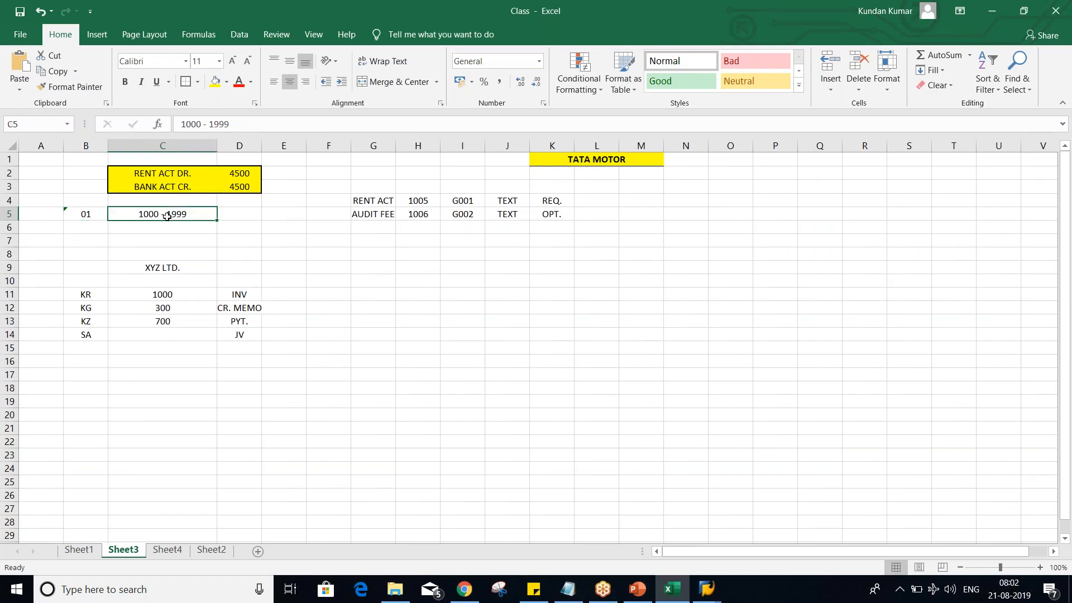
click(85, 214)
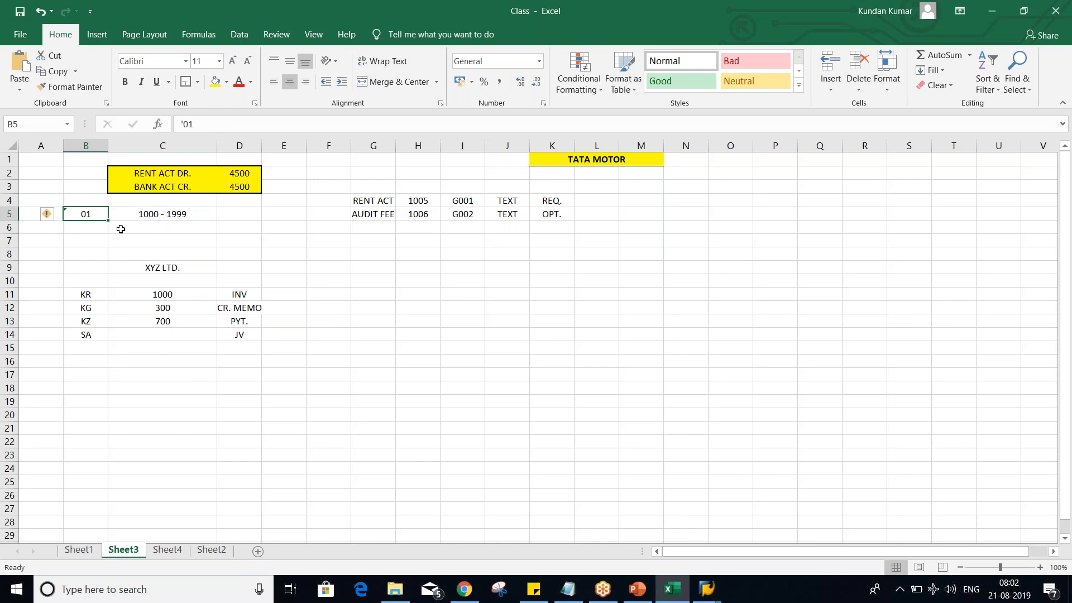
- Switch to SAP, open a new session and start transaction OBA7 to maintain document types
click(707, 591)
click(731, 527)
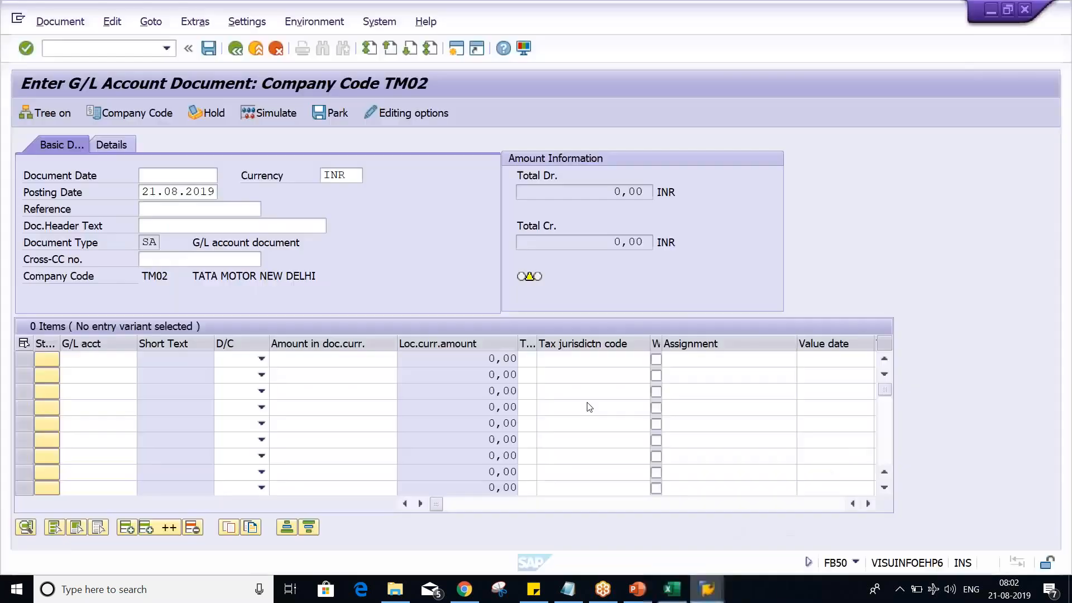
click(456, 49)
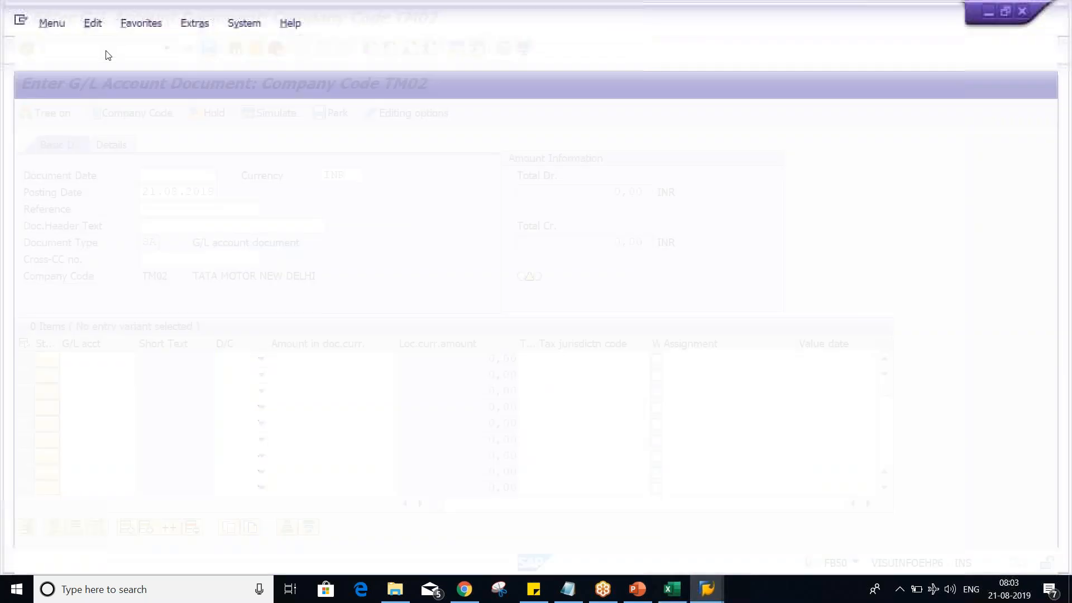
text(O)
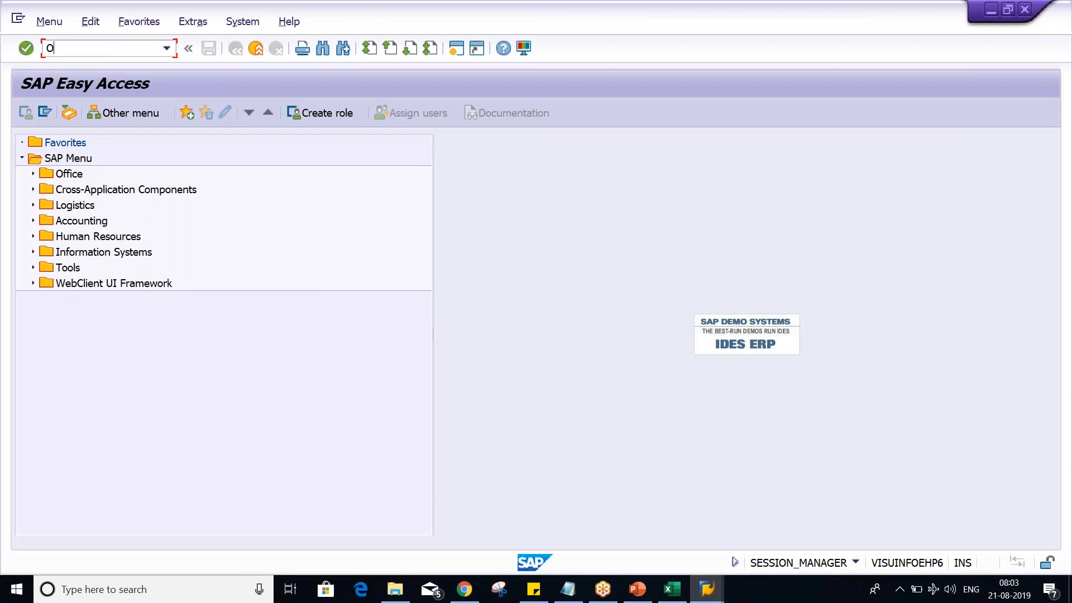
text(BA7)
key(Return)
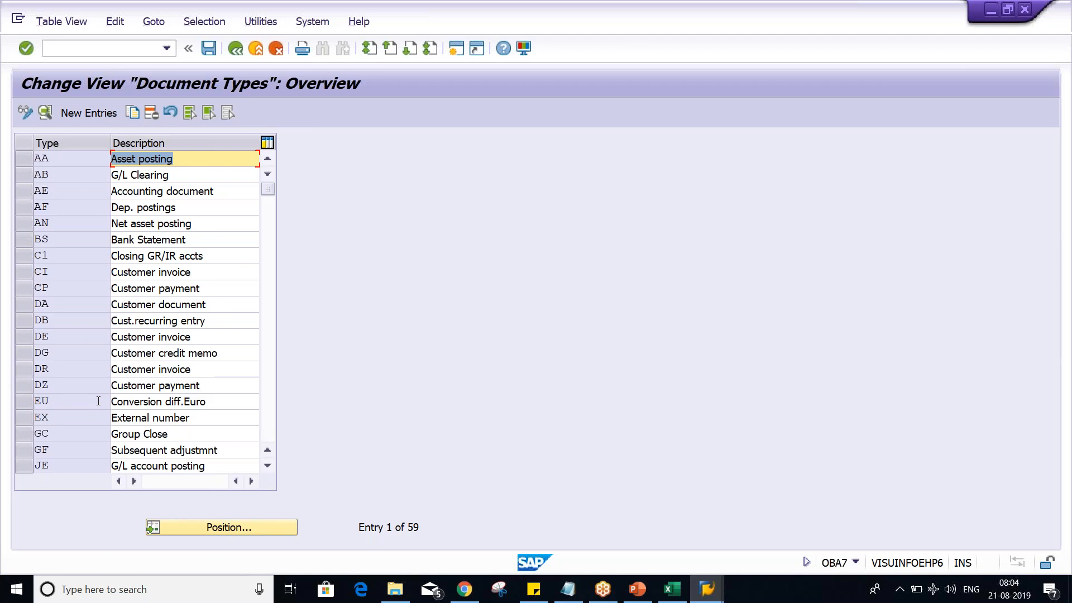
- Find document type SA, open its details and inspect its Number range field and the transaction code in the session information
click(230, 529)
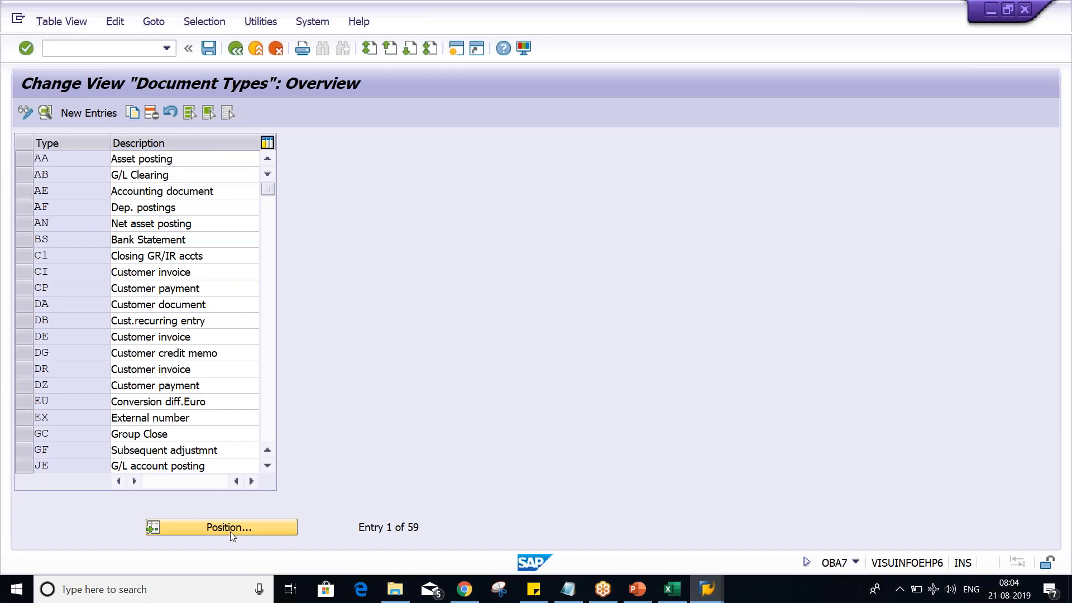
text(AA)
key(Return)
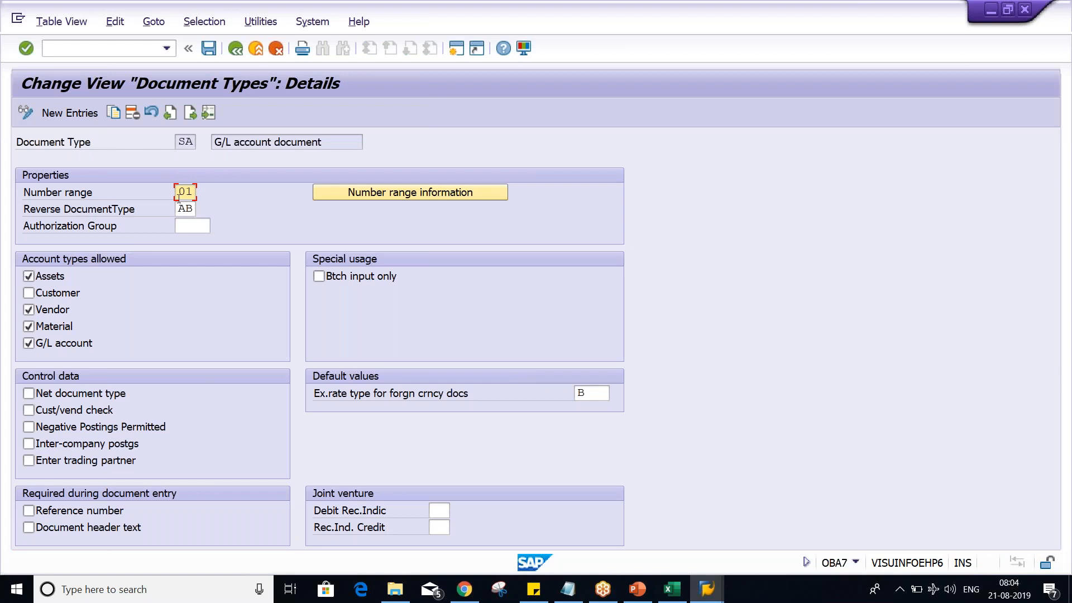
drag(182, 191, 203, 192)
click(855, 563)
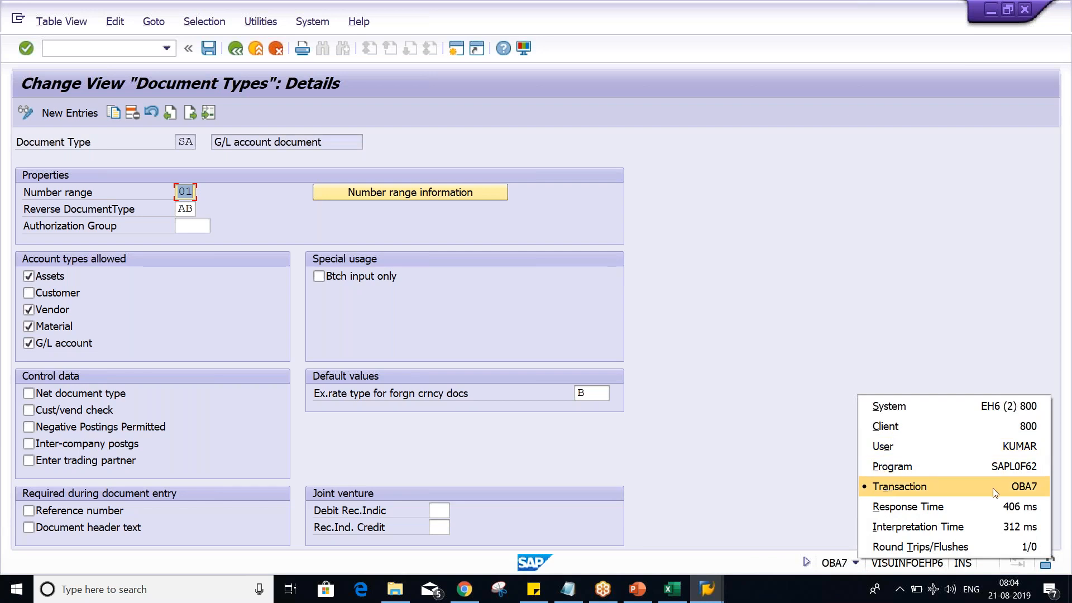
click(816, 534)
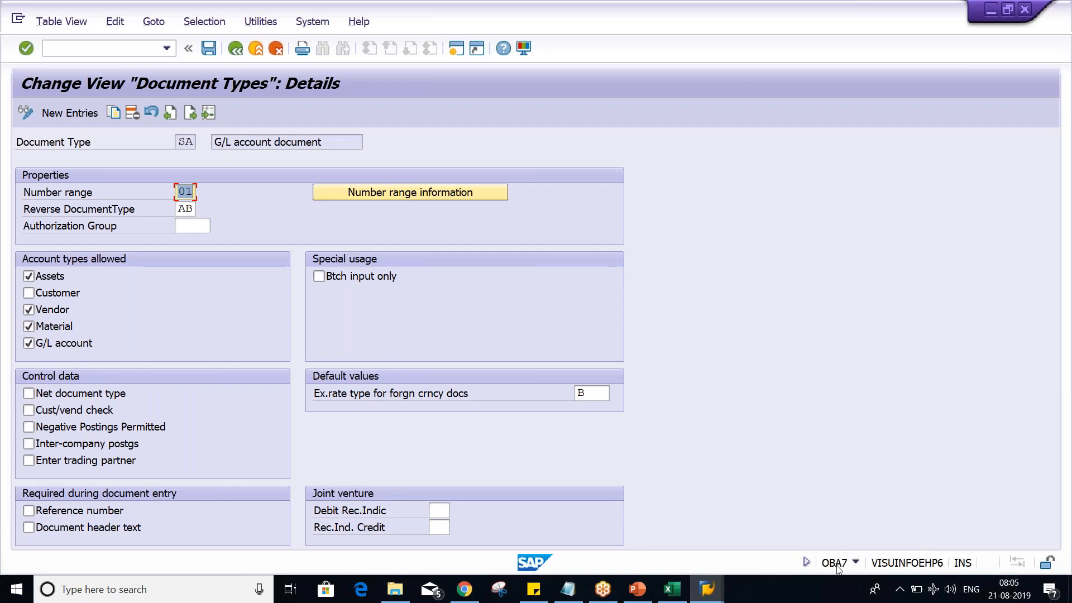
- From SA's number range information, look at the number range intervals of company code TM02 and return to the SA details
click(419, 193)
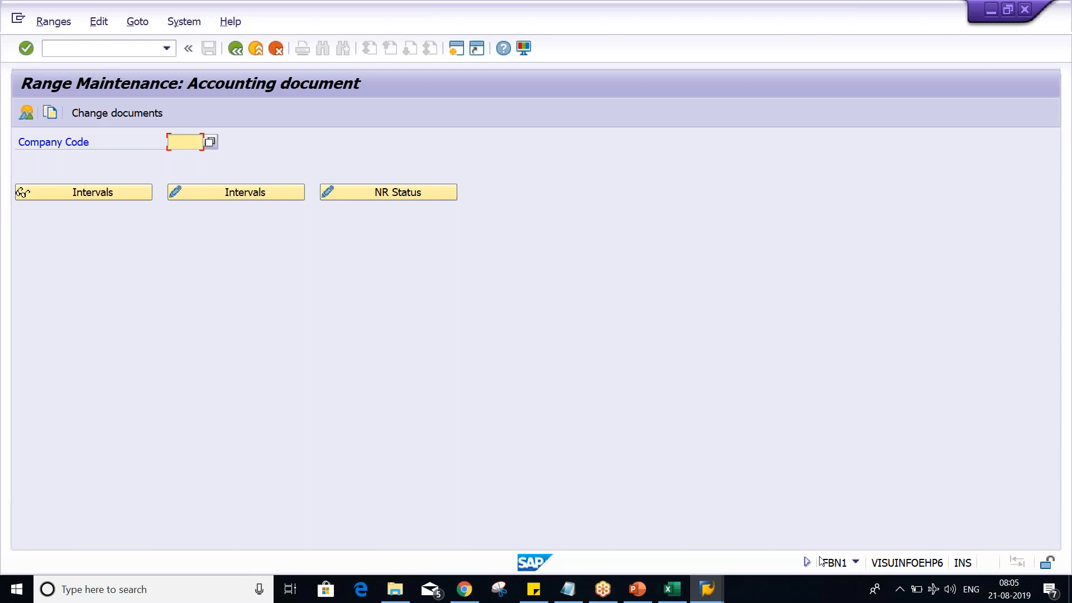
click(174, 140)
click(186, 162)
click(204, 187)
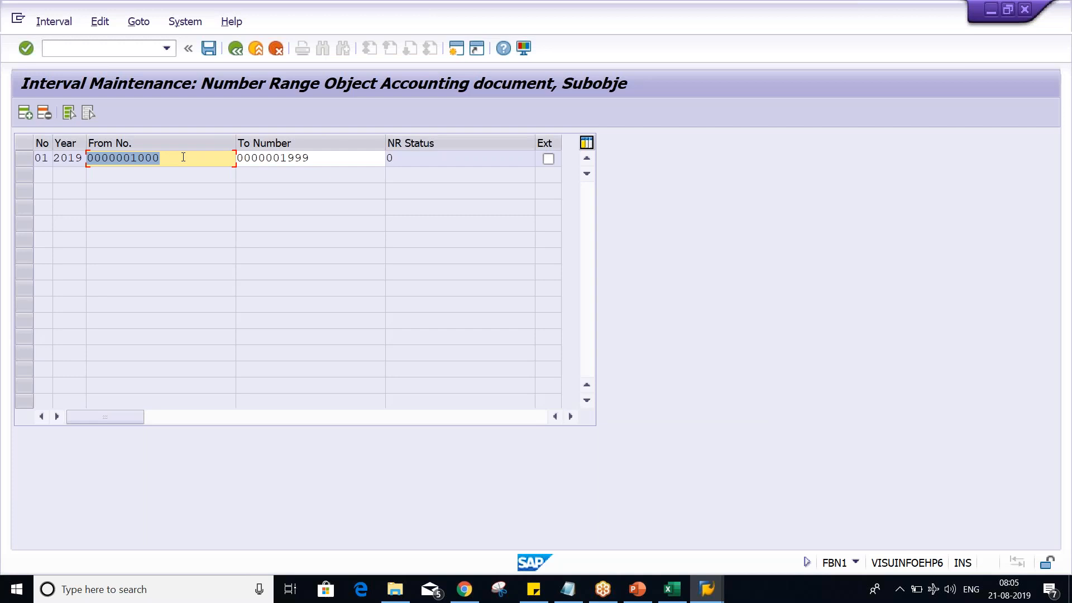
click(237, 49)
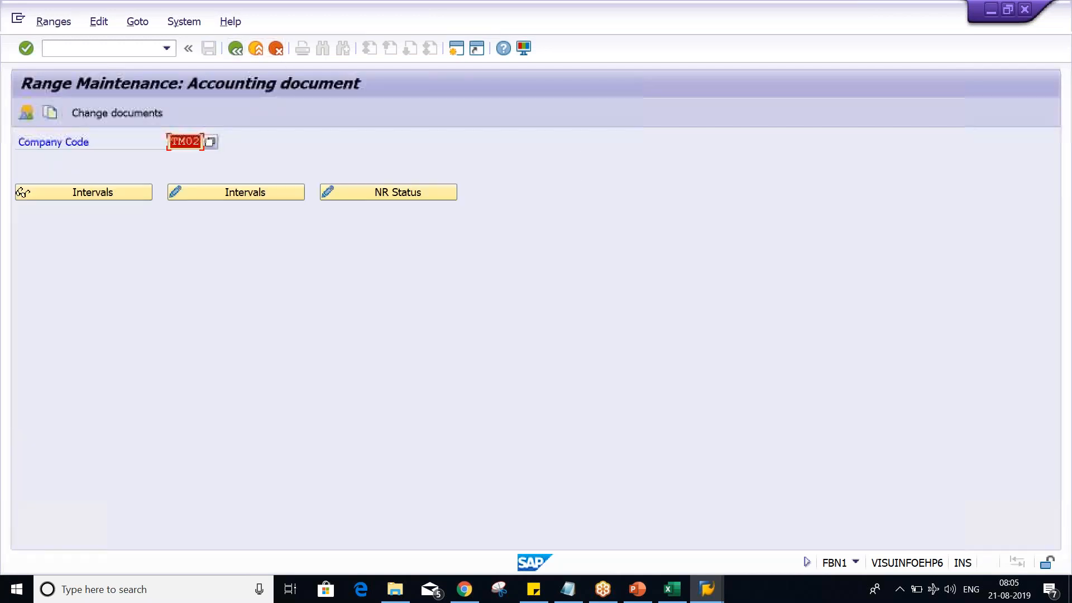
click(237, 49)
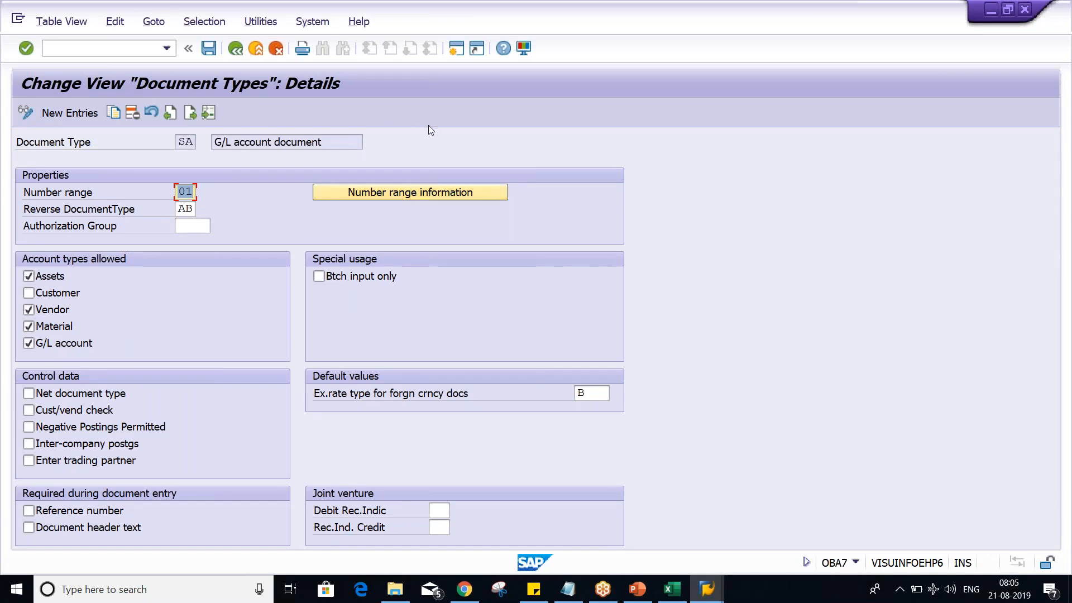
- Compare range number 01 and its document number range in Excel with the Number range field of document type SA in SAP
key(alt+Tab)
key(alt+Tab)
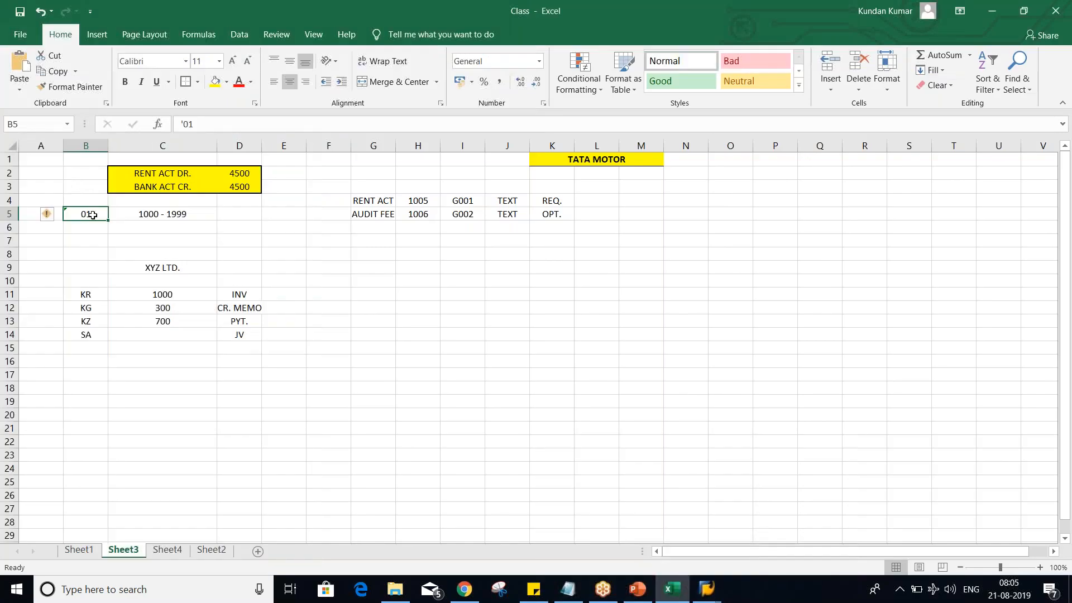
click(145, 215)
key(Left)
key(alt+Tab)
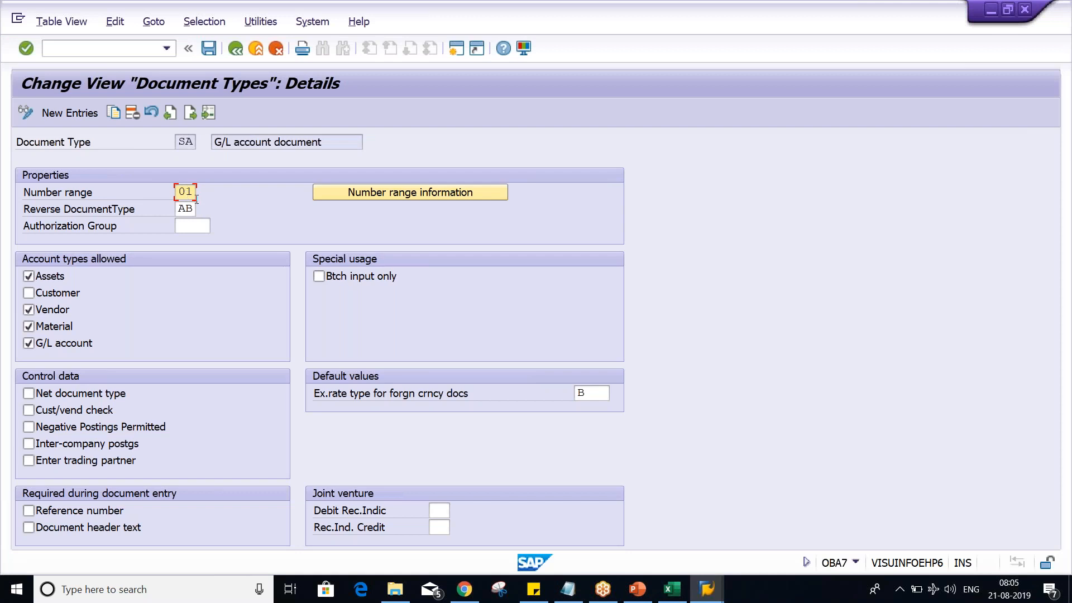
click(707, 589)
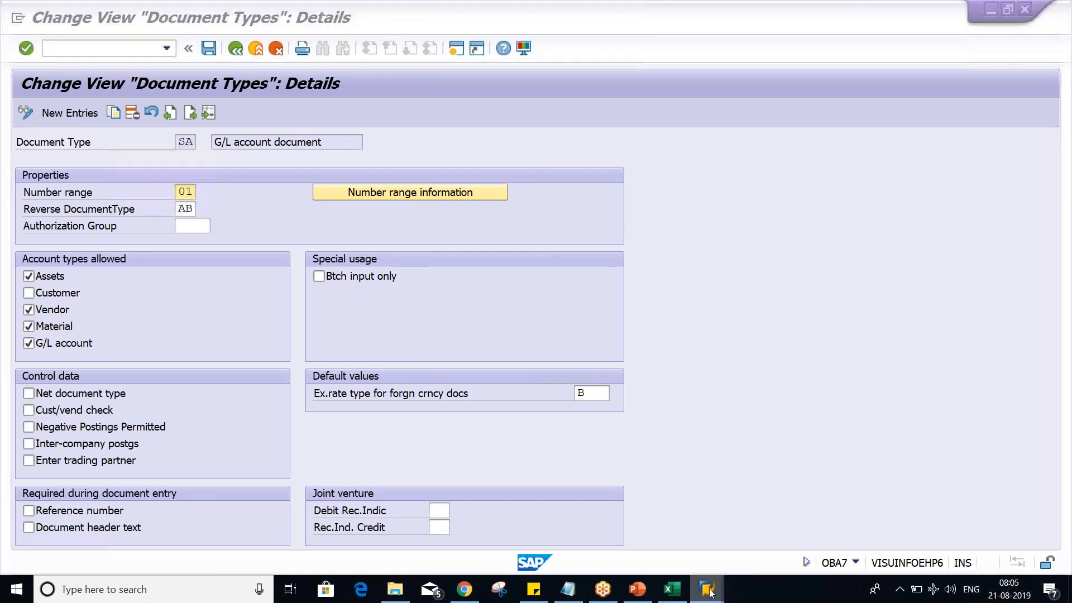
click(775, 527)
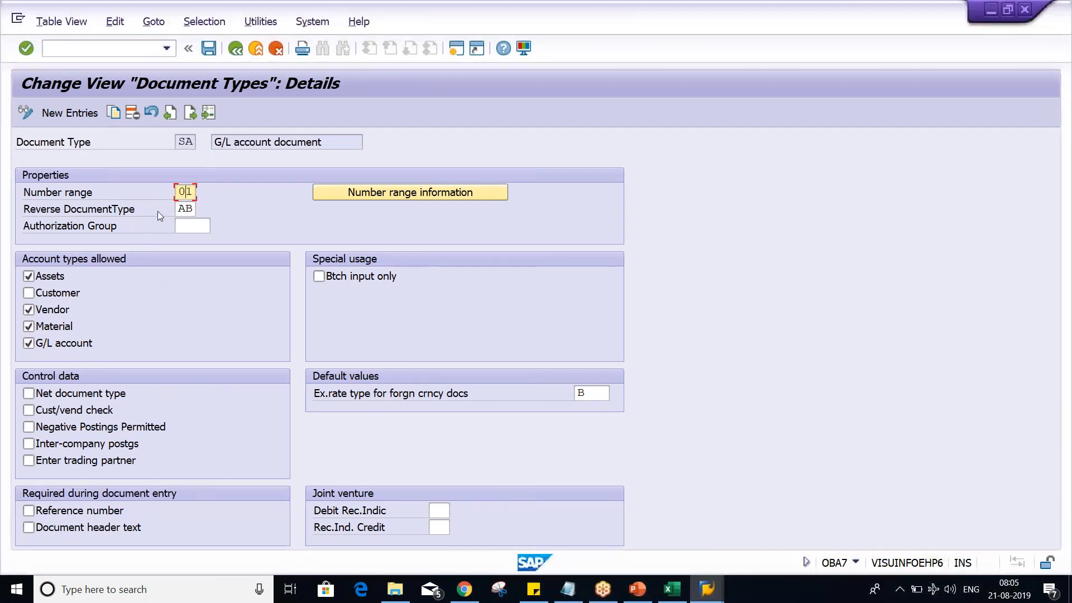
drag(178, 192, 195, 193)
- Switch to the FB50 G/L document entry for TM02 and inspect its Document Type field again
click(706, 589)
click(677, 560)
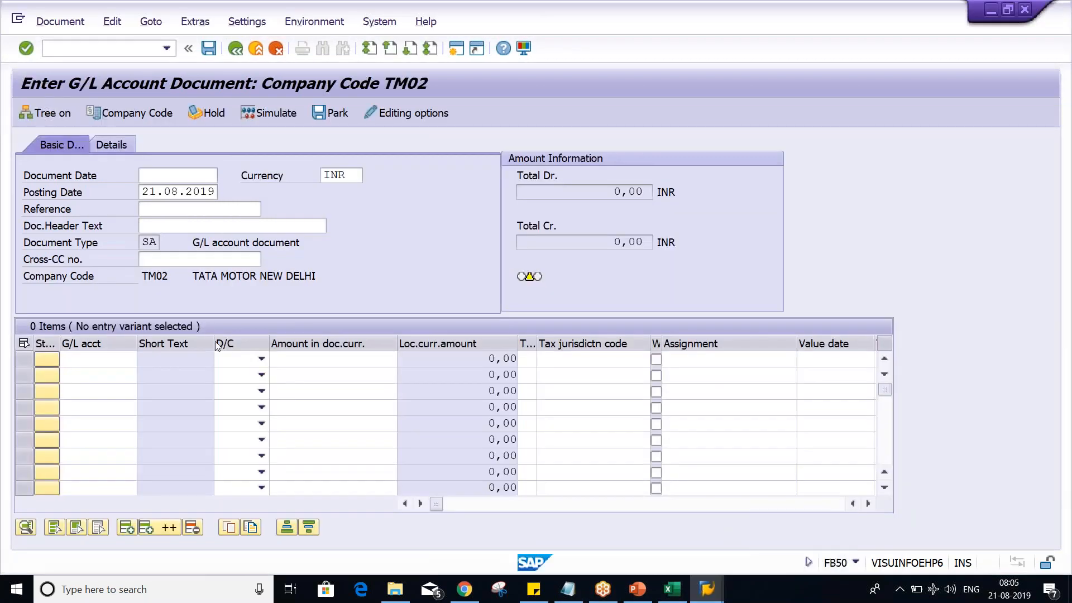
click(143, 241)
drag(143, 242, 158, 241)
click(144, 244)
- Switch to Excel, enter SA in A5 beside range number 01, and review B5 and C5
click(672, 589)
click(172, 217)
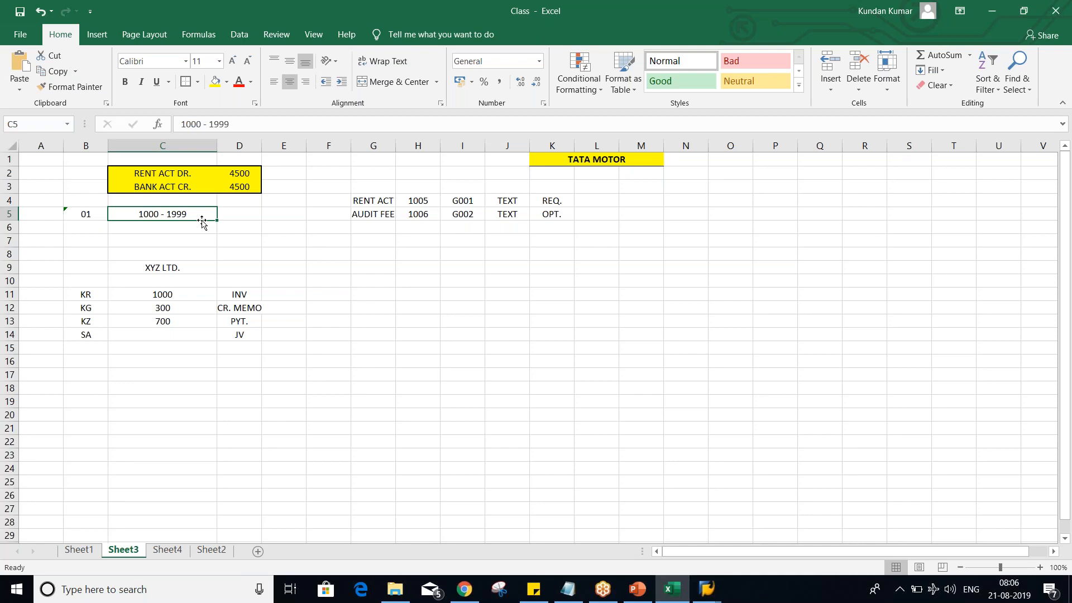
click(34, 213)
text(SA)
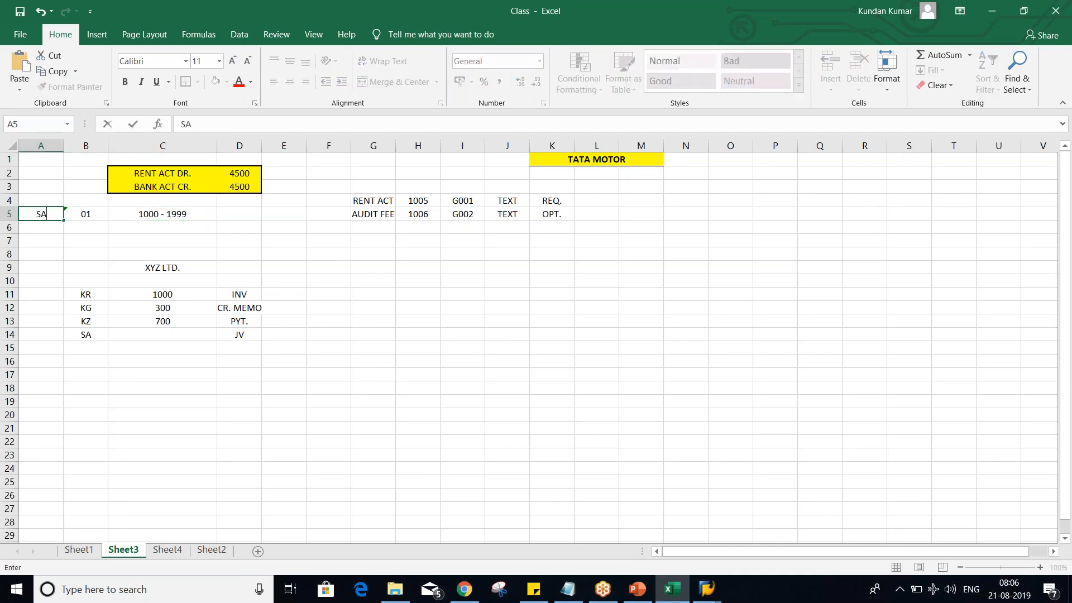
key(Return)
key(Up)
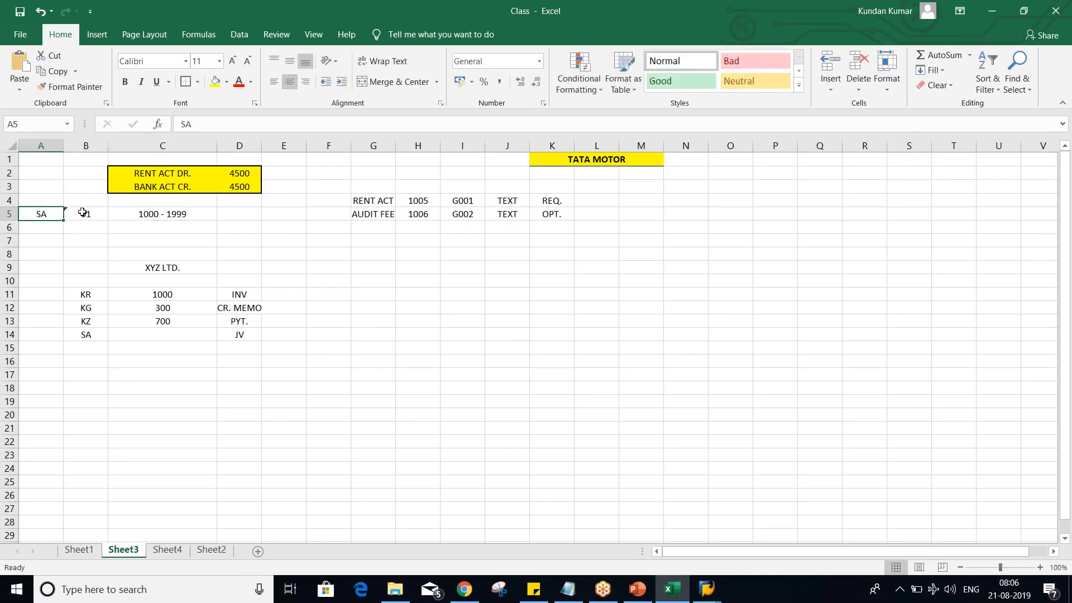
click(83, 214)
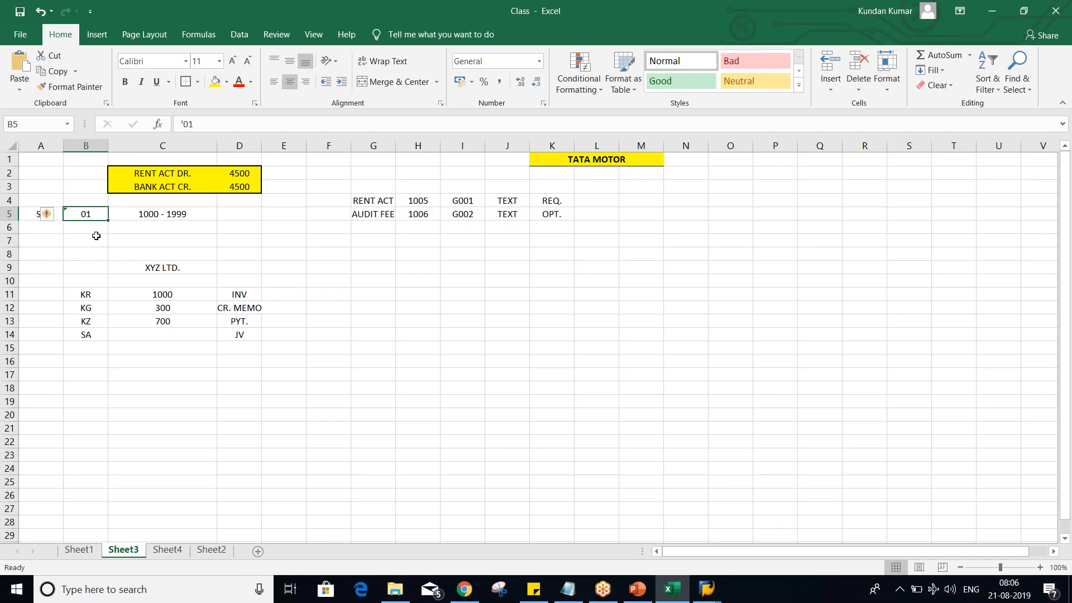
click(139, 216)
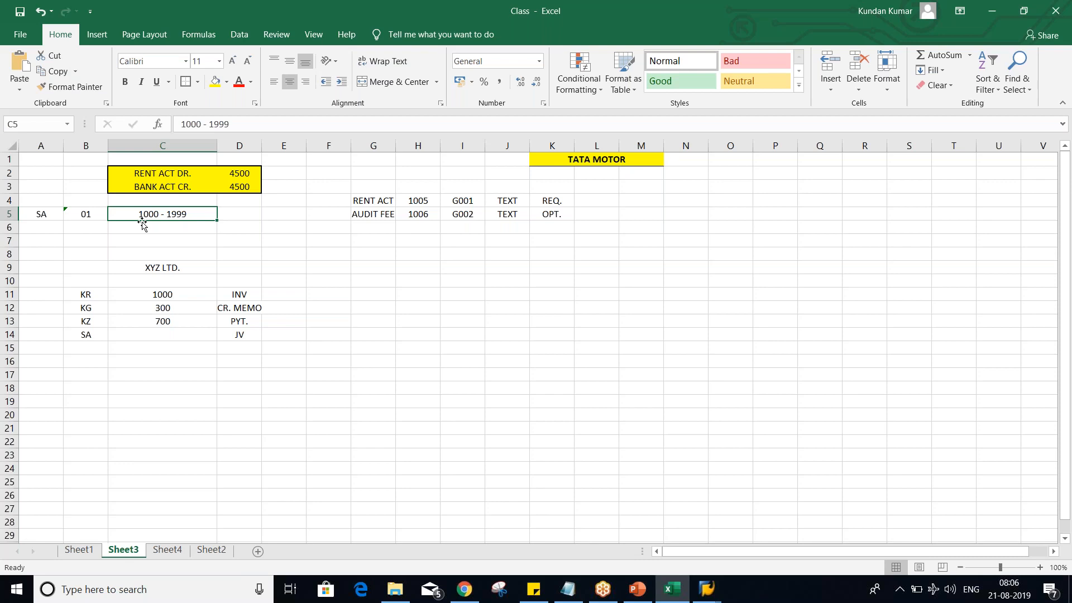
- Review the Document Type - OBA7 slide in PowerPoint and inspect the Reference and Doc.Header Text fields in FB50
key(alt+Tab)
key(alt+Tab)
key(alt+Tab)
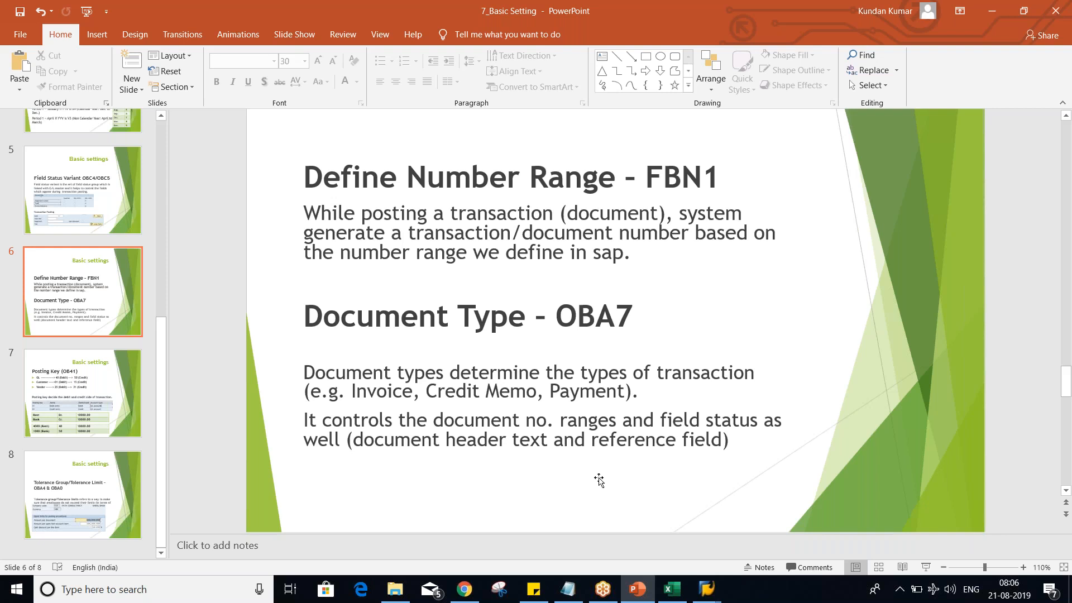
key(alt+Tab)
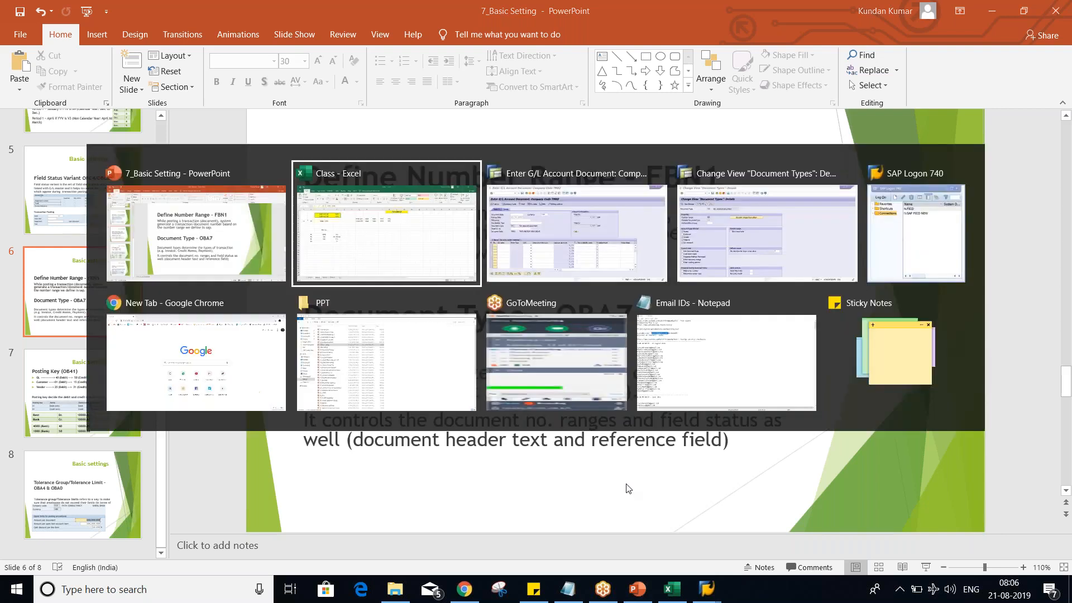
click(187, 205)
click(179, 225)
click(174, 203)
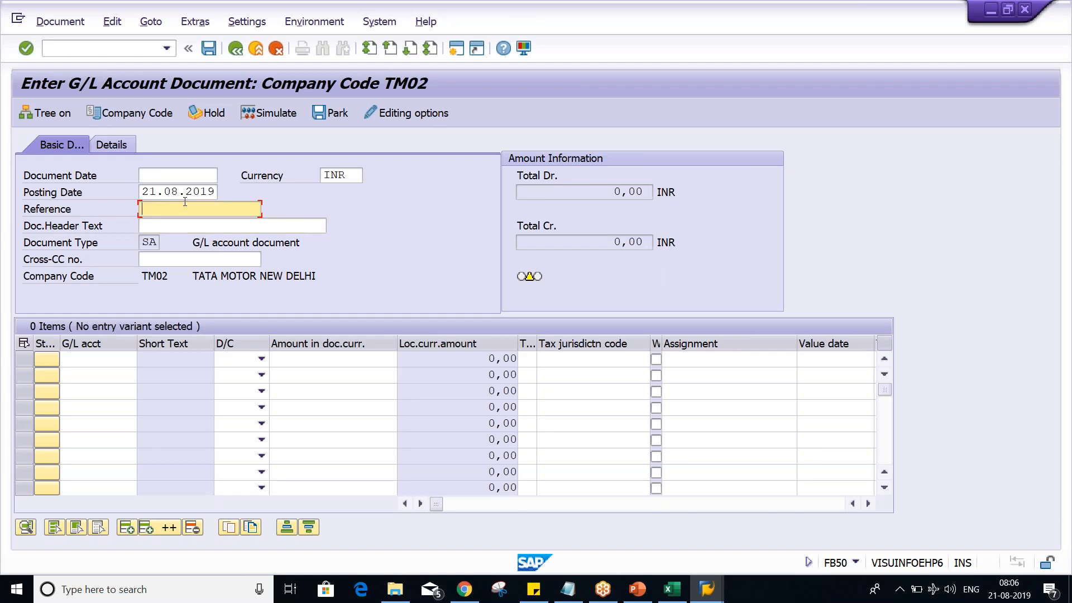
- Switch to the OBA7 details of SA and make Reference number and Document header text required during document entry
click(707, 589)
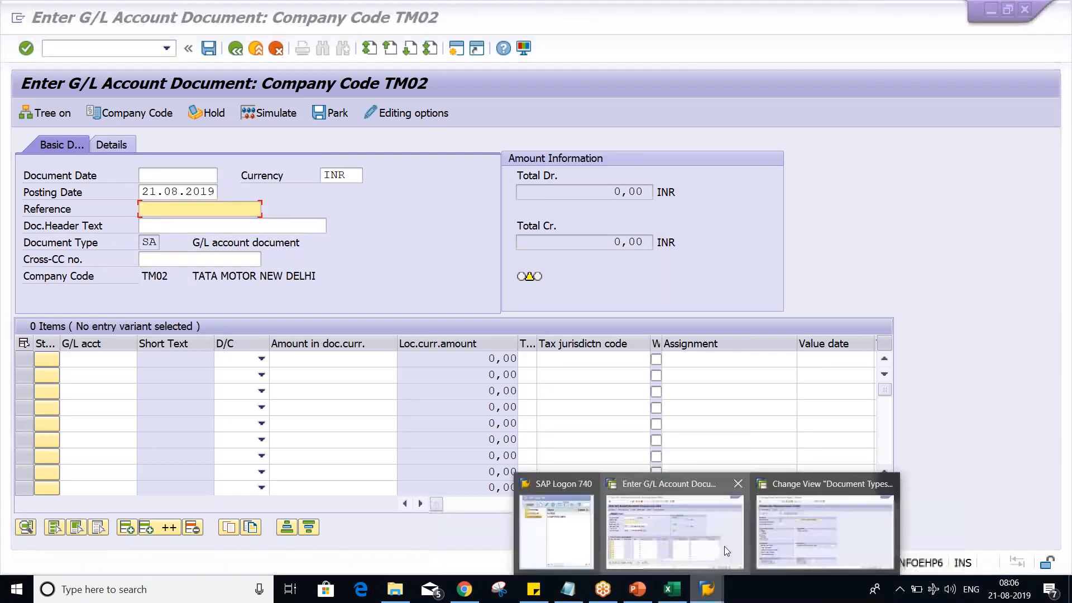
click(779, 534)
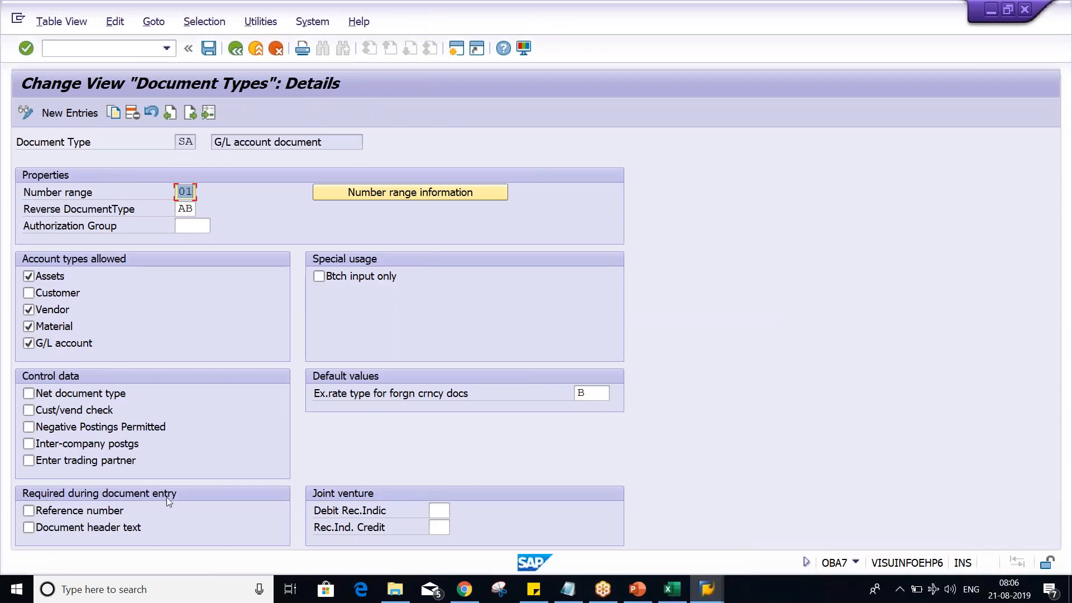
click(930, 448)
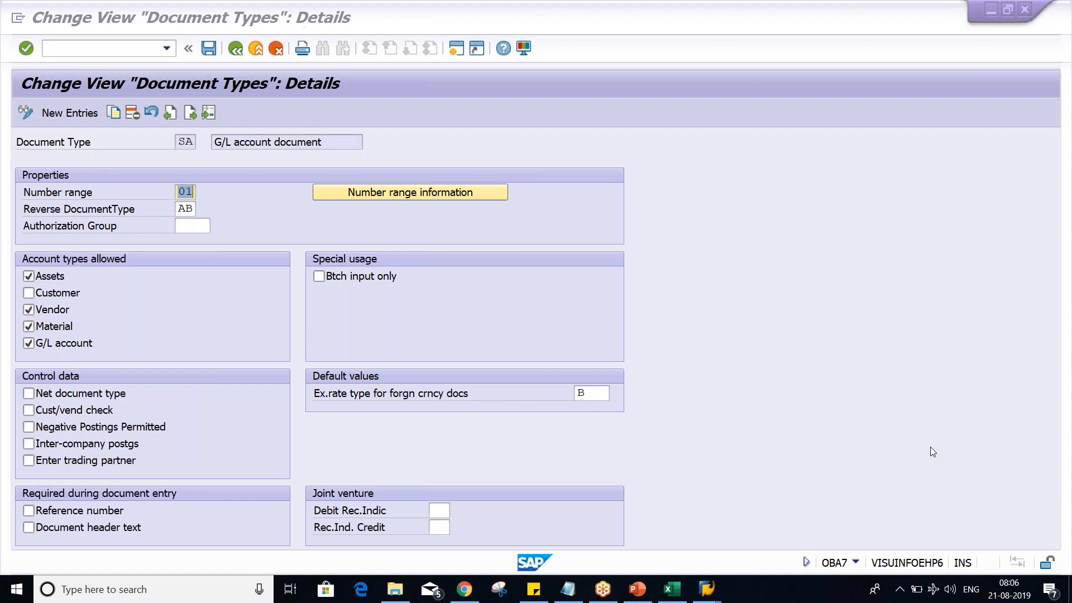
mouse_move(18, 486)
mouse_down()
mouse_move(26, 546)
mouse_move(213, 541)
mouse_move(220, 476)
mouse_move(17, 486)
mouse_up()
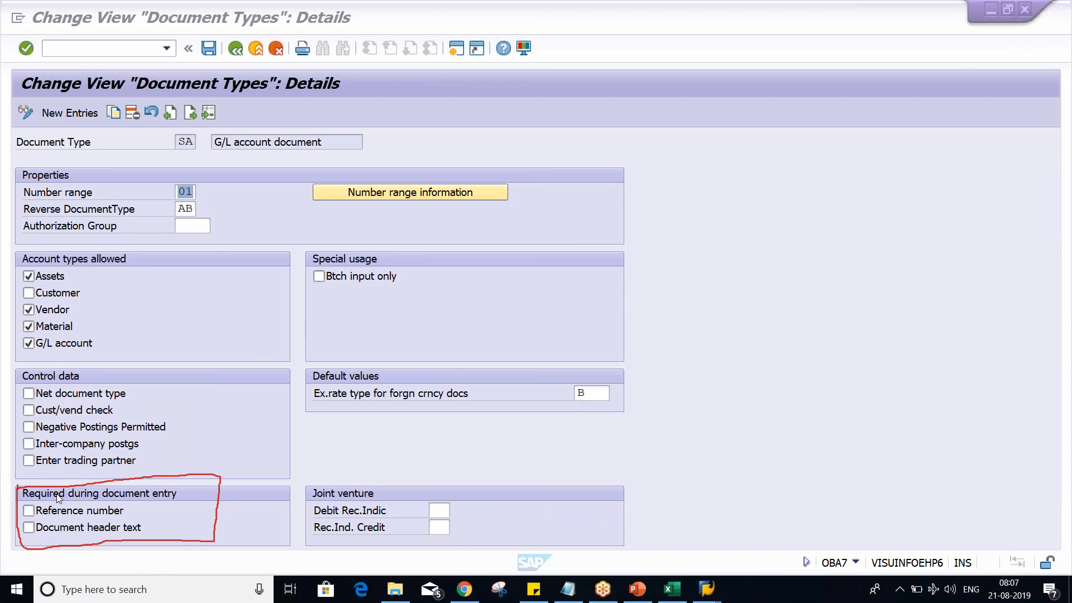
click(43, 514)
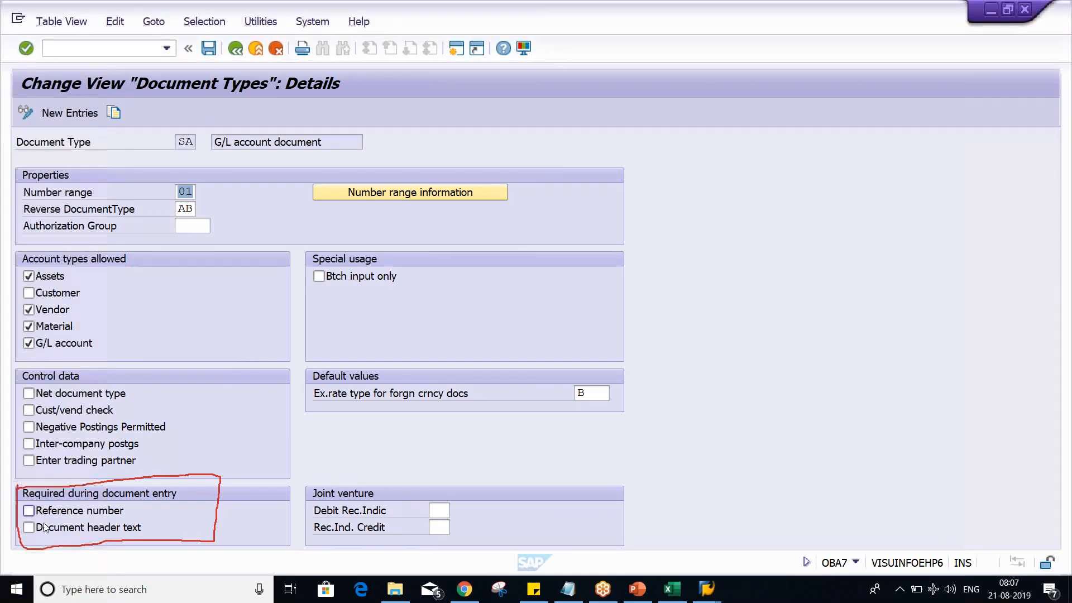
click(45, 528)
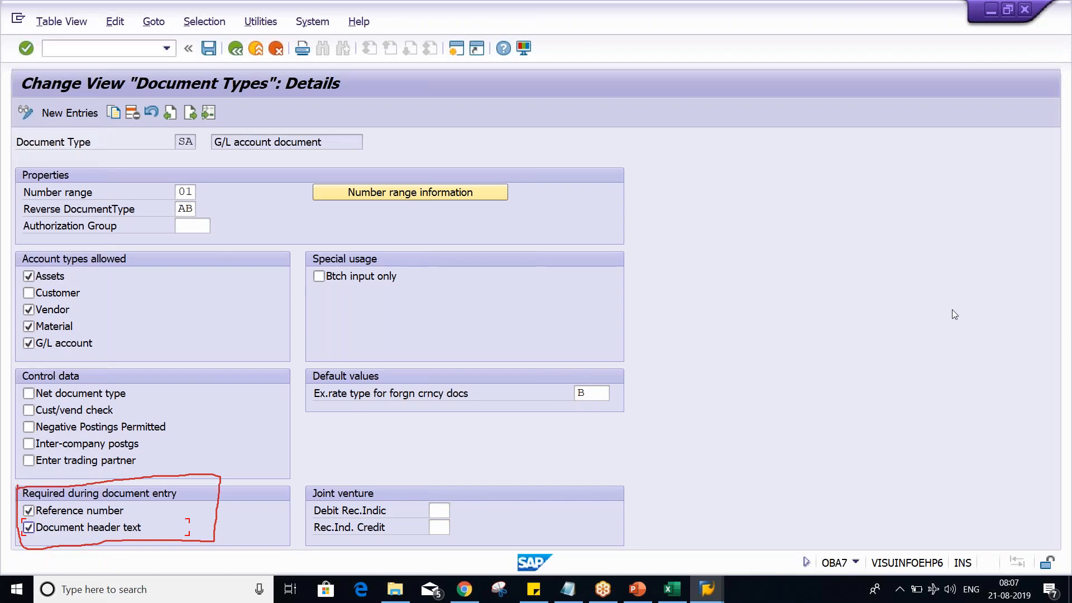
click(1029, 444)
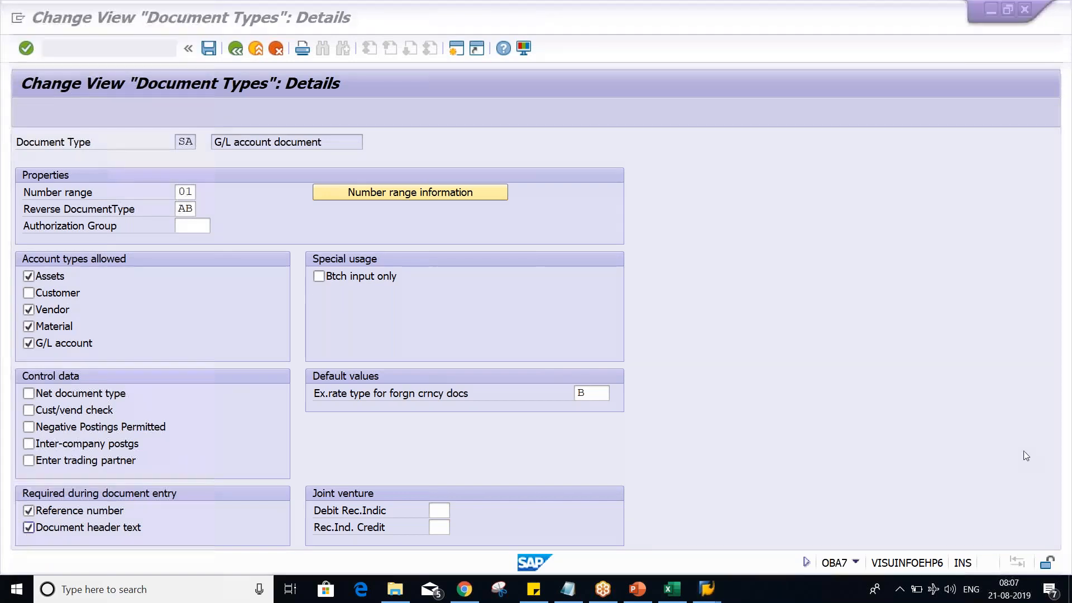
- Check the Doc.Header Text field in the FB50 entry for TM02 and return to the SA details in OBA7
key(alt+Tab)
click(148, 224)
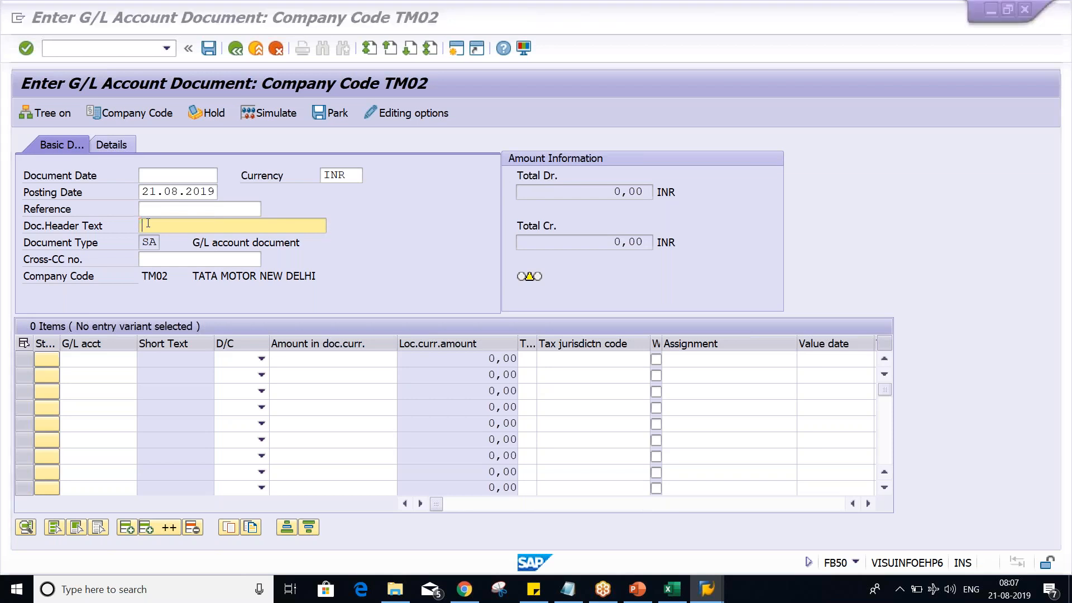
key(alt+Tab)
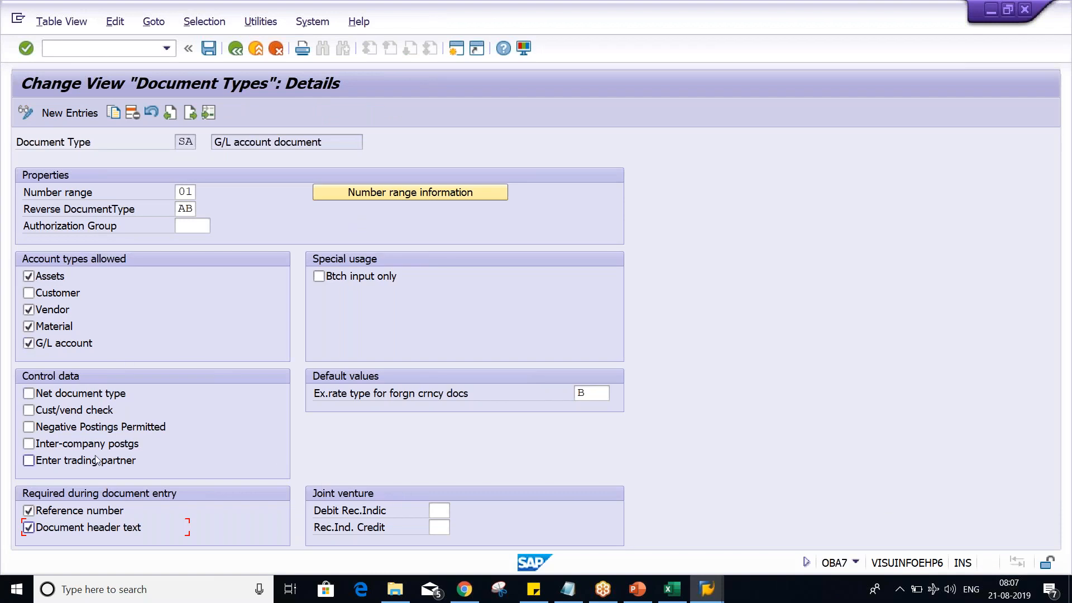
- Save document type SA with its Reference number and Document header text settings, and return to the Basic Setting slides in PowerPoint
click(86, 510)
click(89, 527)
key(ctrl+s)
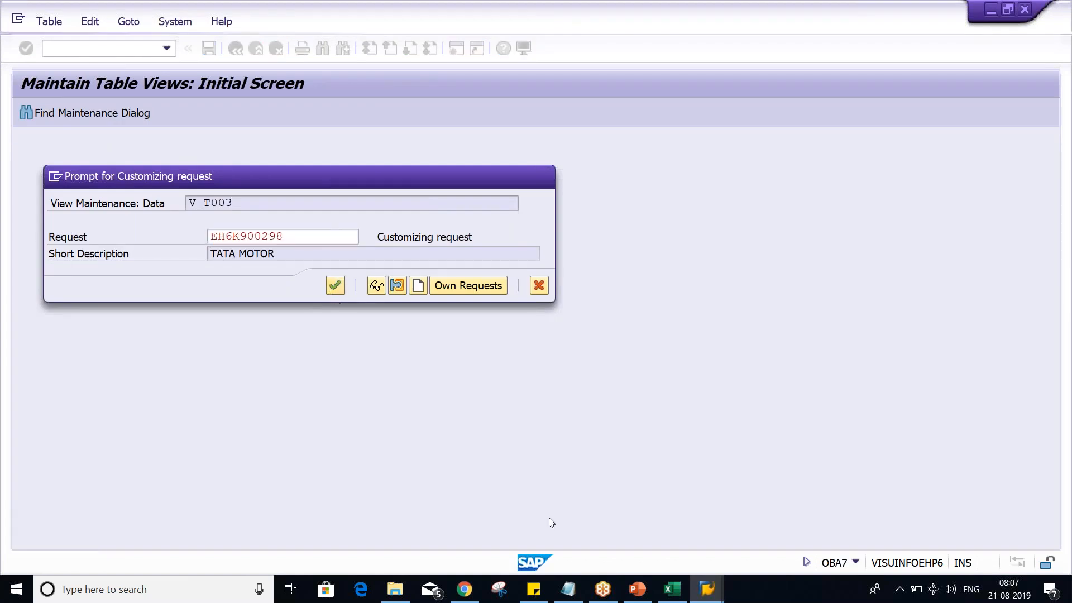
click(641, 595)
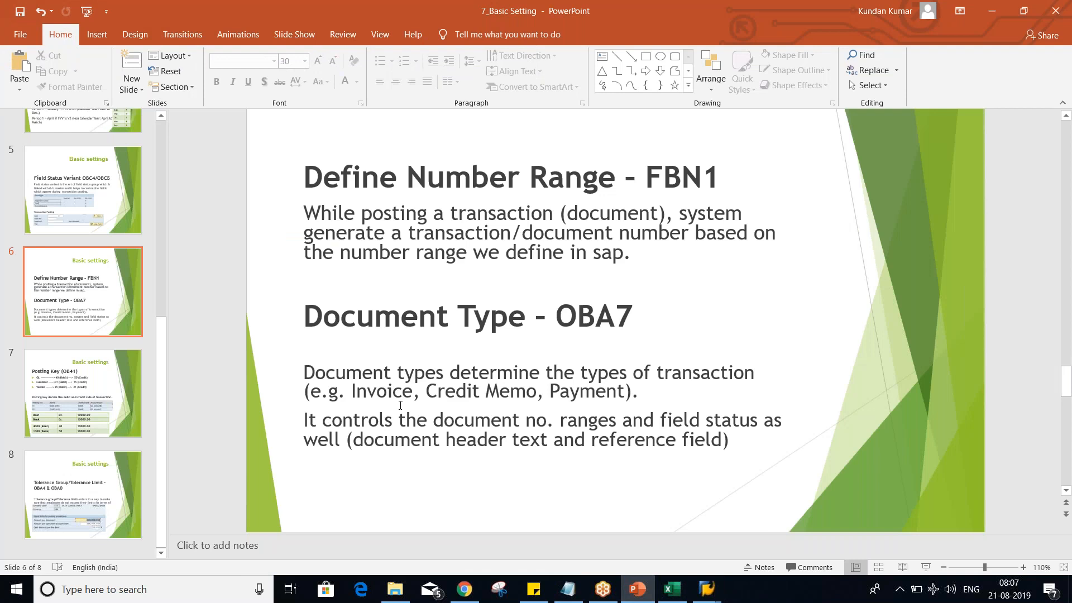